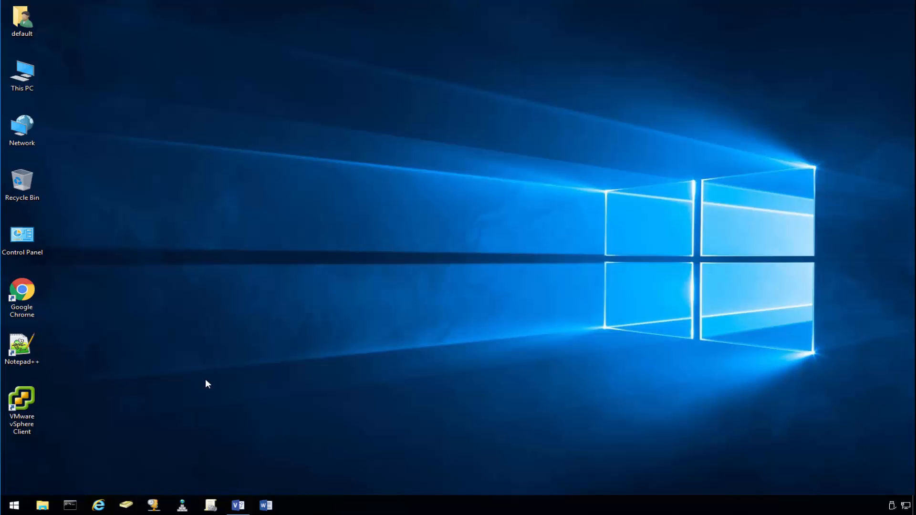
# - Open pfsense.org in Internet Explorer and go to its Download page
pyautogui.click(99, 505)
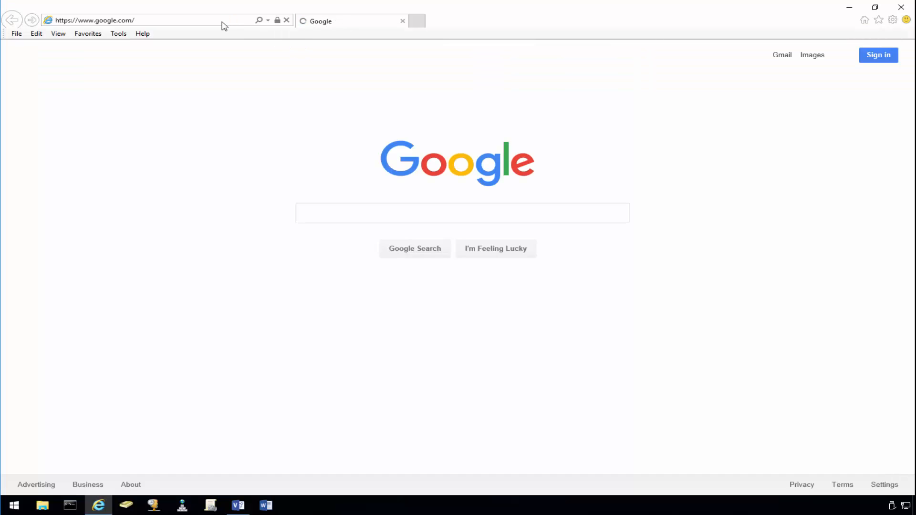
pyautogui.click(223, 23)
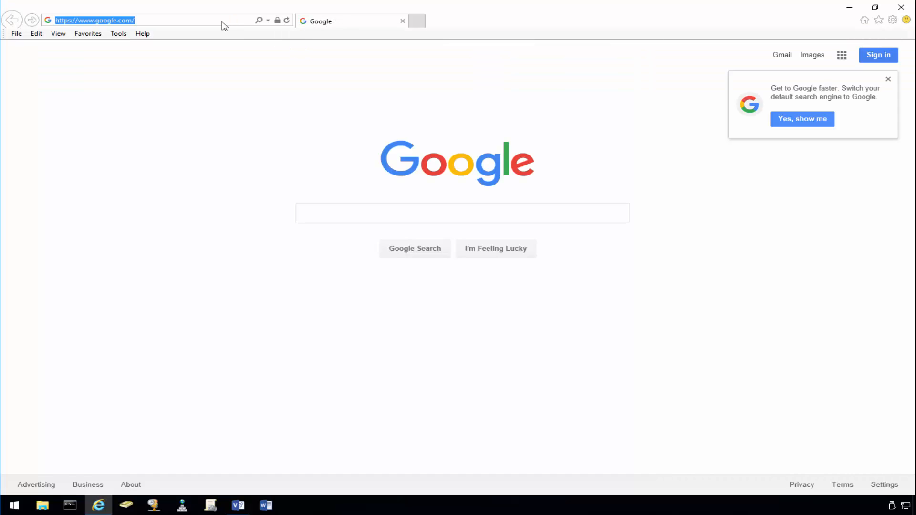
pyautogui.write('pfsense')
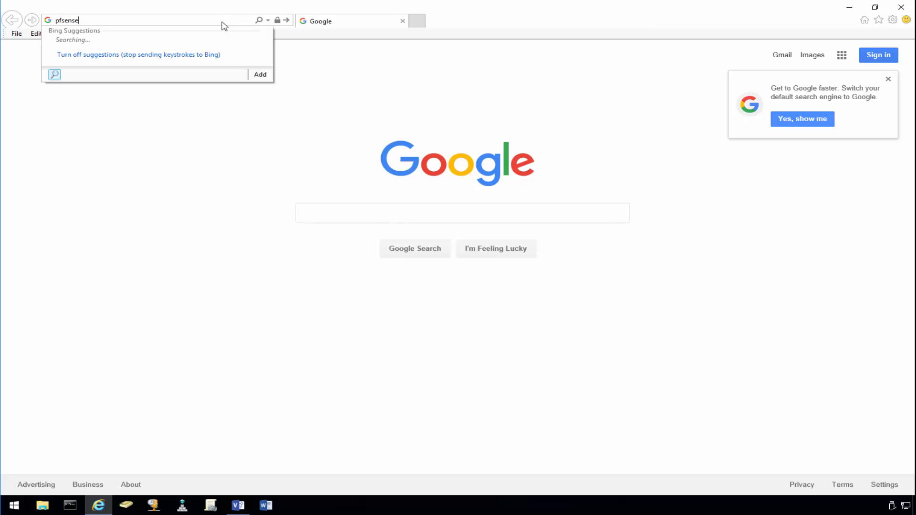
pyautogui.write('.org')
pyautogui.press('Return')
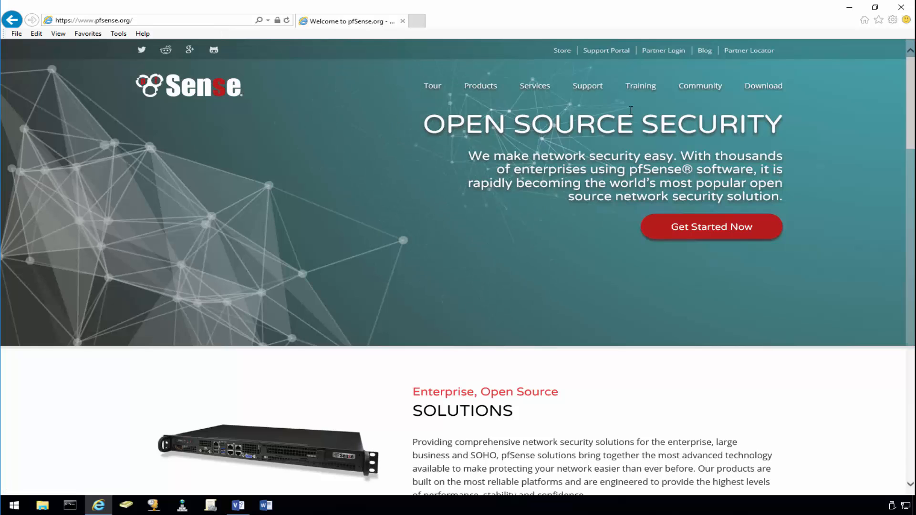
pyautogui.click(758, 85)
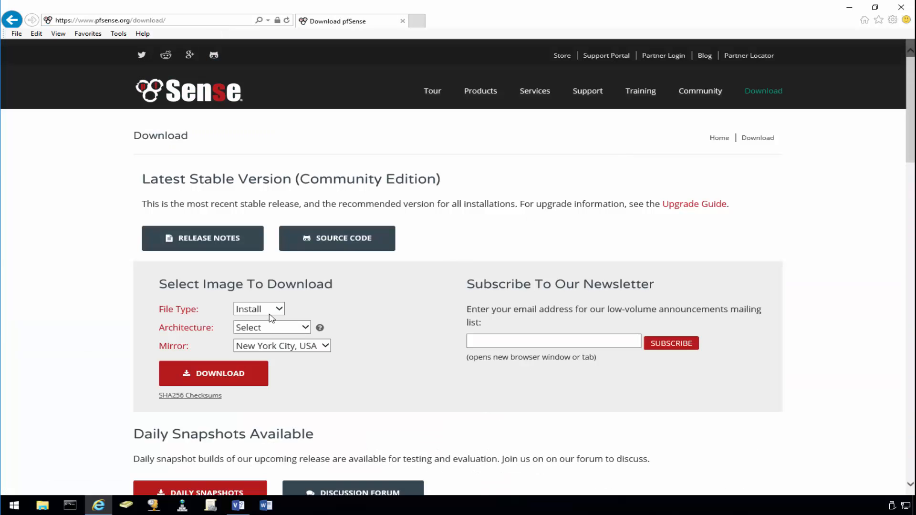
# - Choose AMD64, CD Image (ISO) Installer and the Austin, TX mirror, and start the download
pyautogui.click(296, 328)
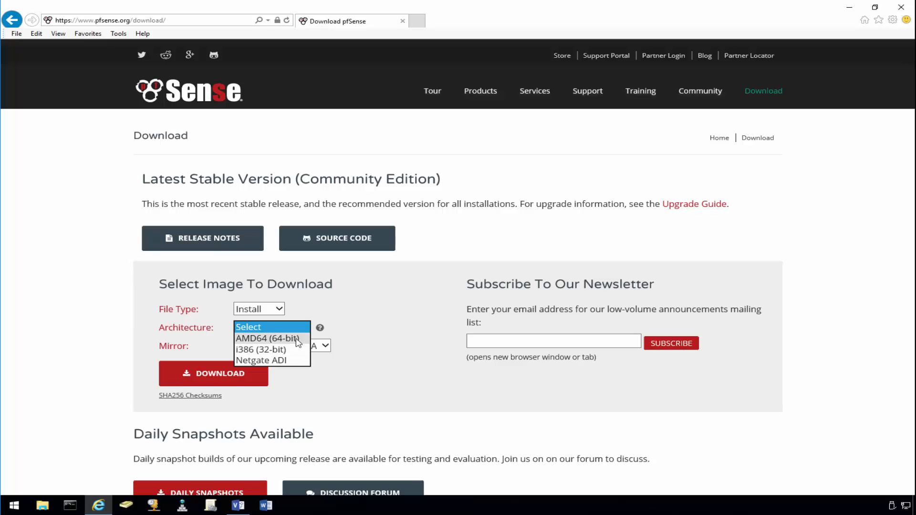
pyautogui.click(297, 339)
pyautogui.click(319, 346)
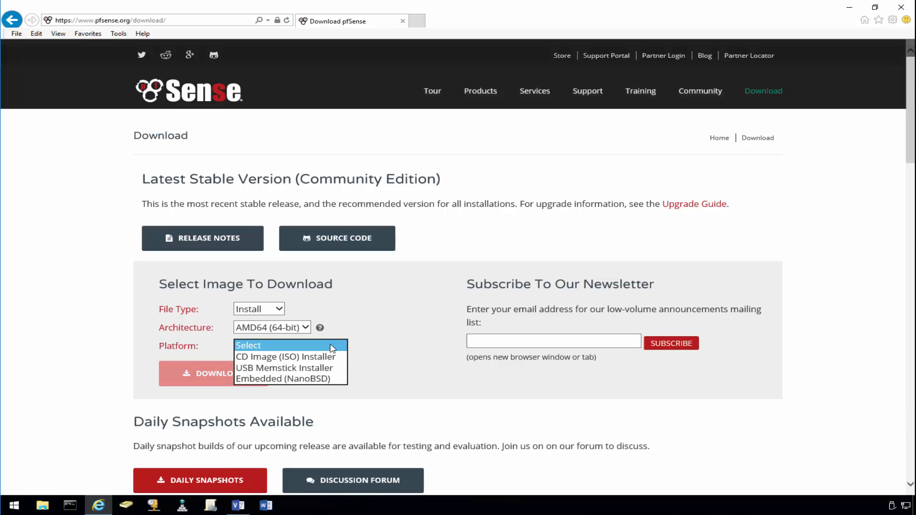
pyautogui.click(299, 358)
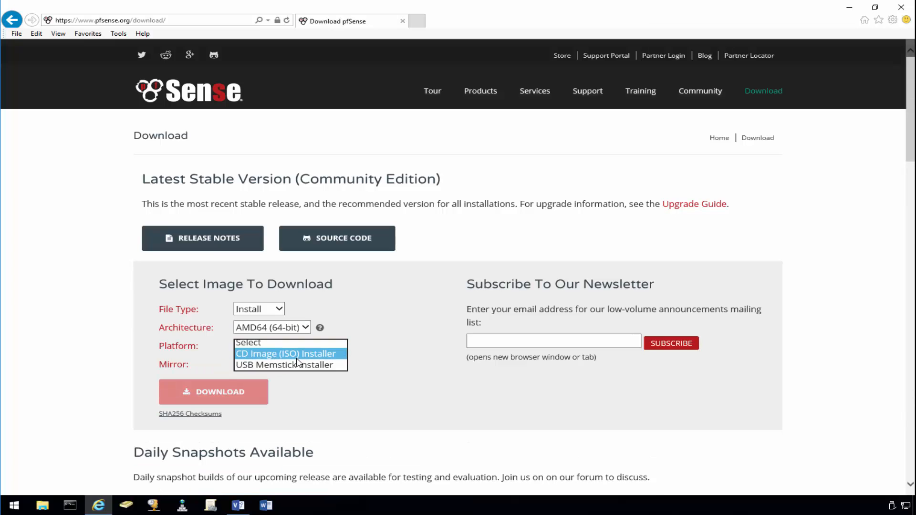
pyautogui.click(312, 367)
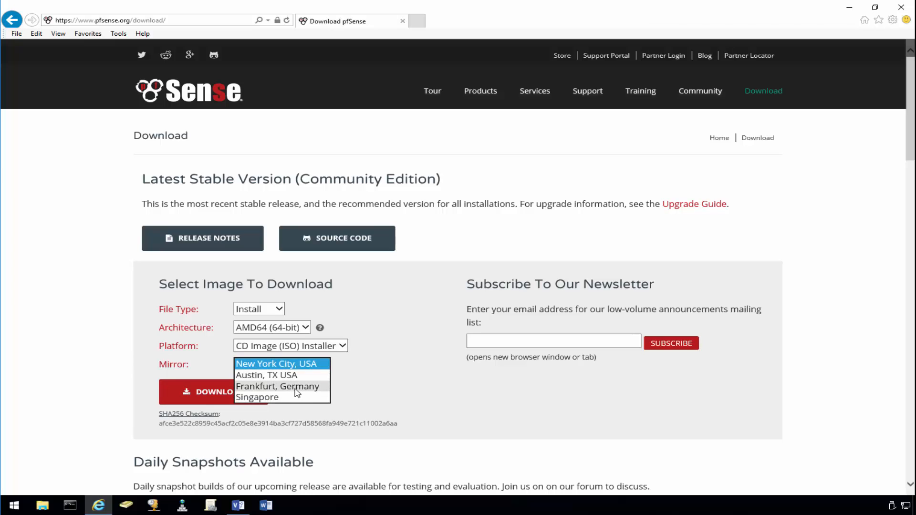
pyautogui.click(289, 377)
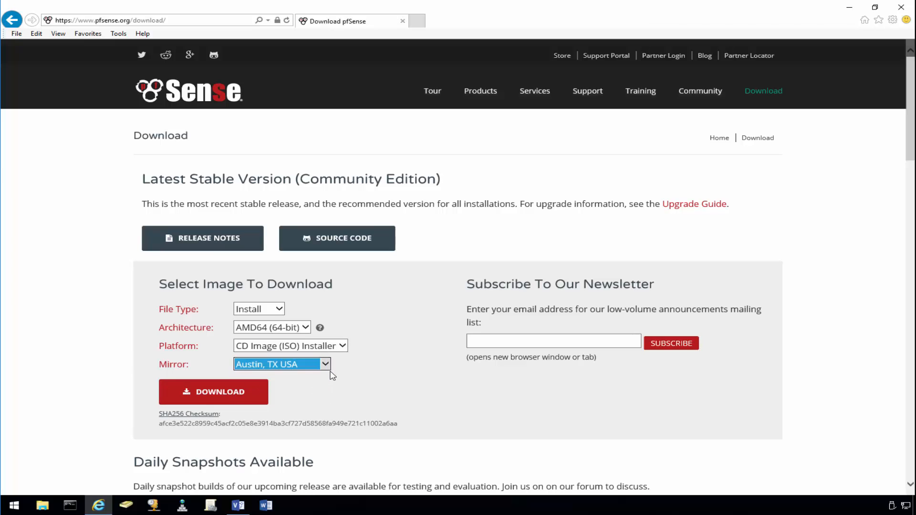
pyautogui.click(265, 389)
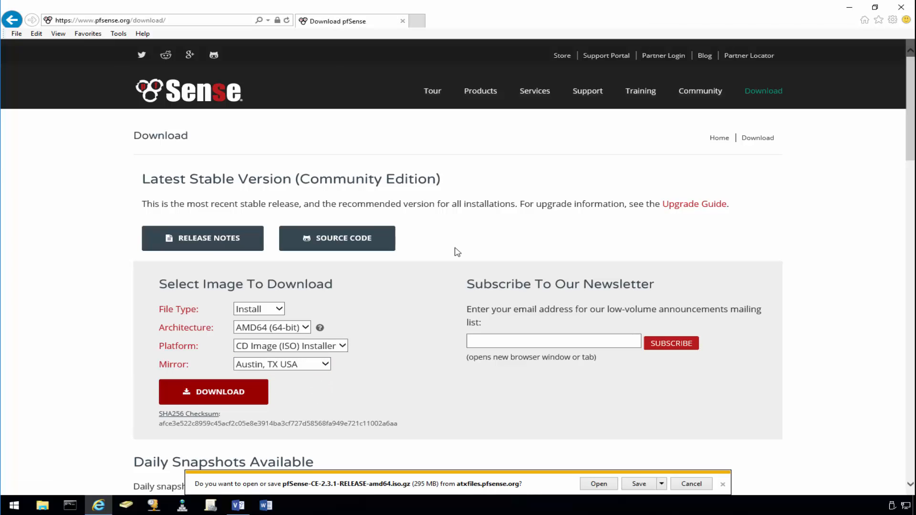
# - Save the installer image to the Desktop and open its containing folder
pyautogui.click(662, 484)
pyautogui.click(692, 471)
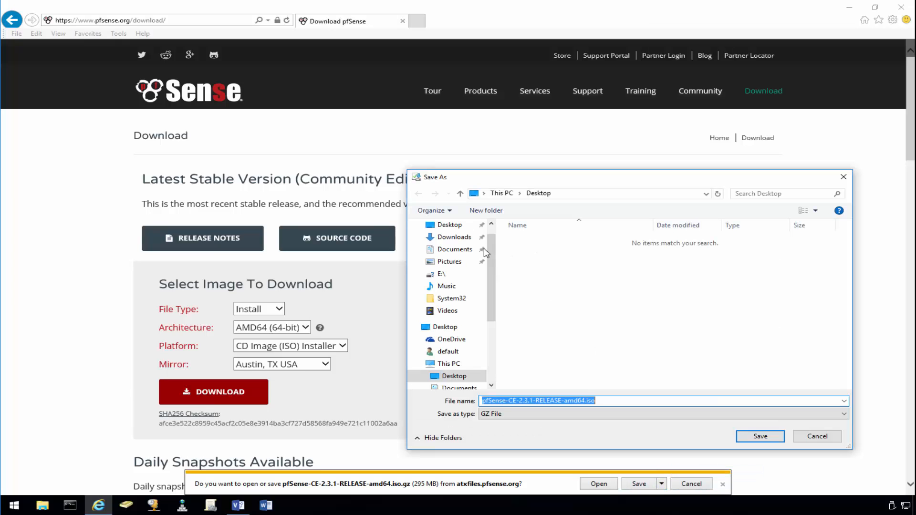
pyautogui.click(753, 437)
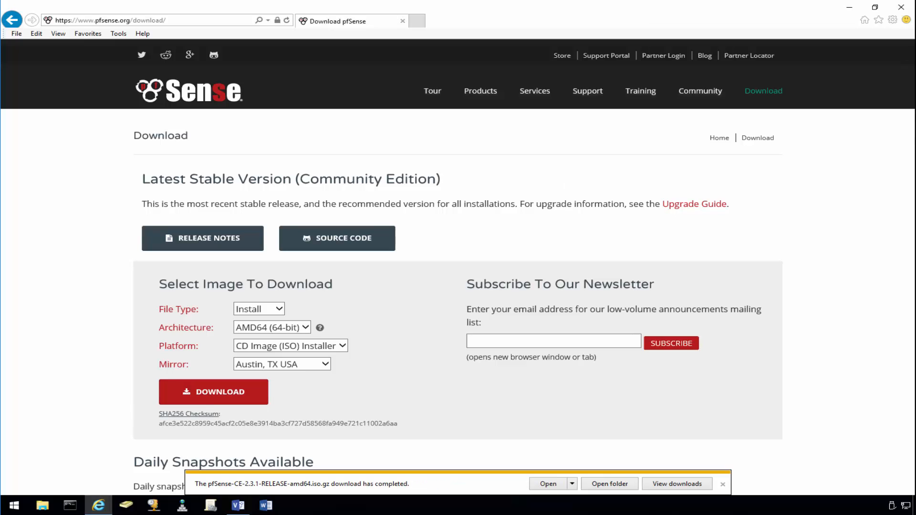
pyautogui.click(619, 484)
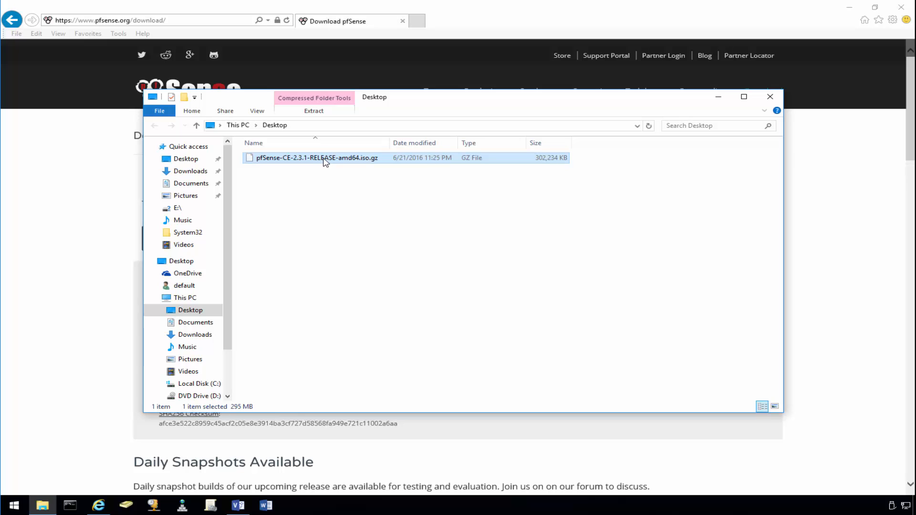
# - Open the .iso.gz in 7-Zip, drag pfSense-CE-2.3.1-RELEASE-amd64.iso onto the Desktop, and minimize the browser
pyautogui.rightClick(325, 161)
pyautogui.moveTo(430, 178)
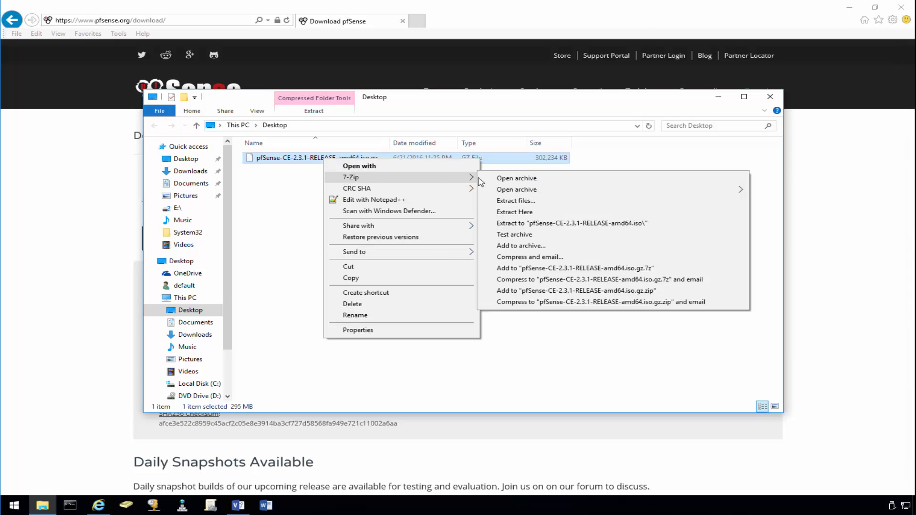
pyautogui.click(528, 179)
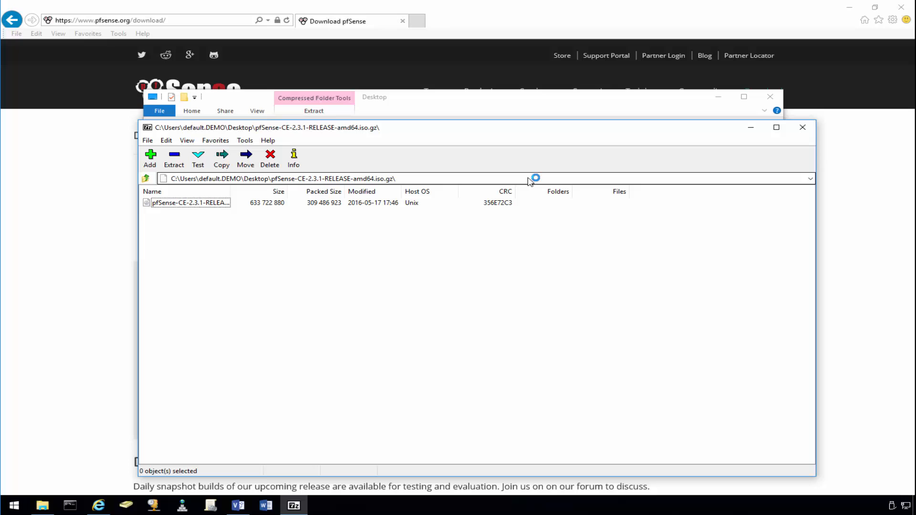
pyautogui.doubleClick(230, 191)
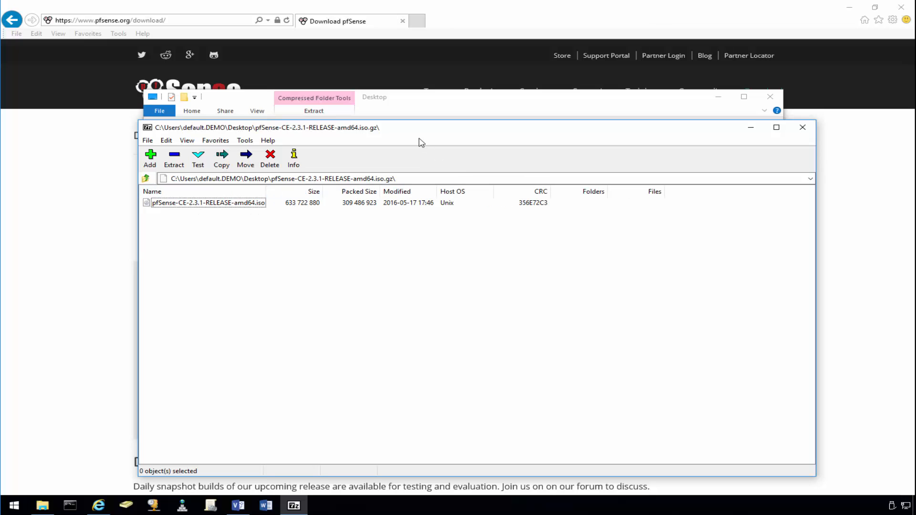
pyautogui.moveTo(386, 132); pyautogui.dragTo(656, 127)
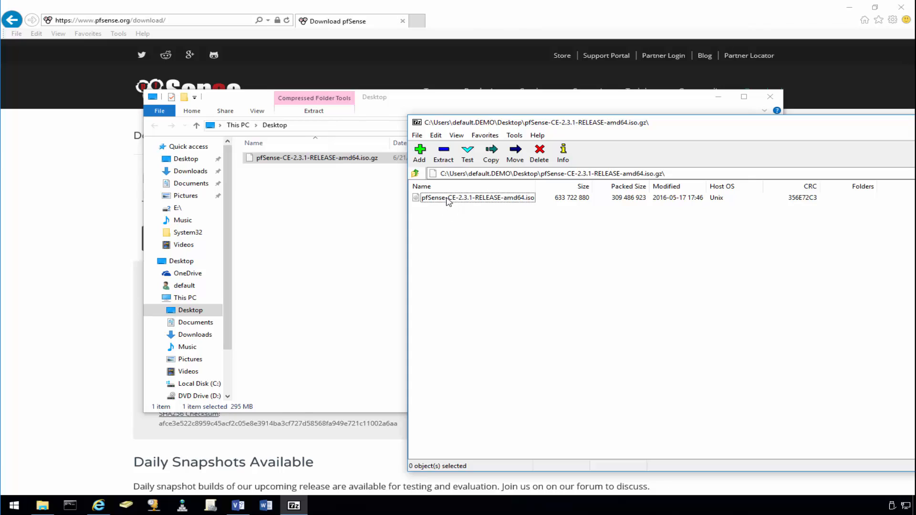
pyautogui.moveTo(448, 200); pyautogui.dragTo(298, 218)
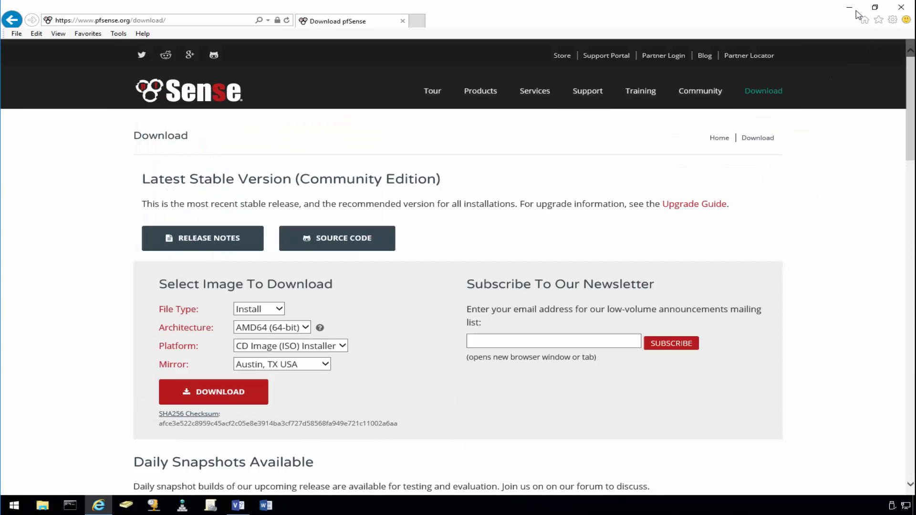
pyautogui.click(852, 8)
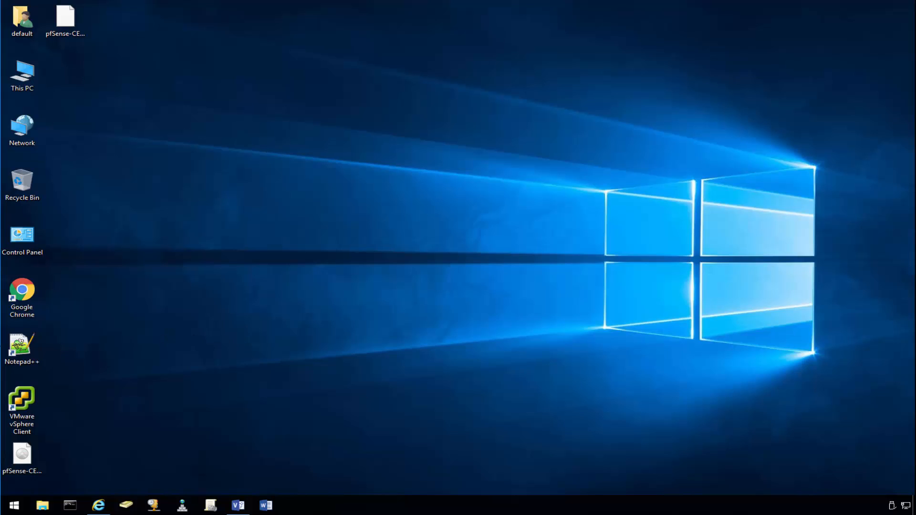
# - Launch vSphere Client and log in to vc01 using the Windows session credentials
pyautogui.doubleClick(29, 400)
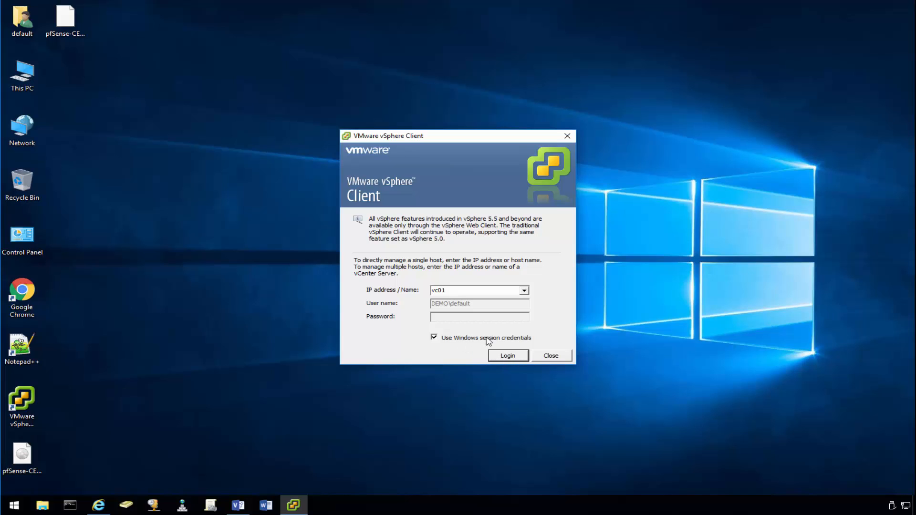
pyautogui.click(508, 356)
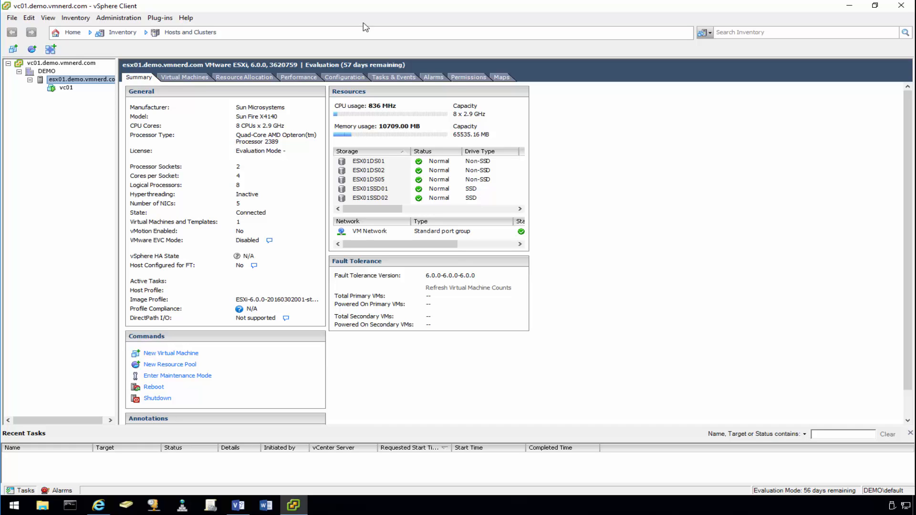
# - Browse datastore ESX01DS01, then create and open a software folder
pyautogui.moveTo(396, 209)
pyautogui.mouseDown()
pyautogui.moveTo(438, 208)
pyautogui.moveTo(386, 203)
pyautogui.mouseUp()
pyautogui.click(361, 163)
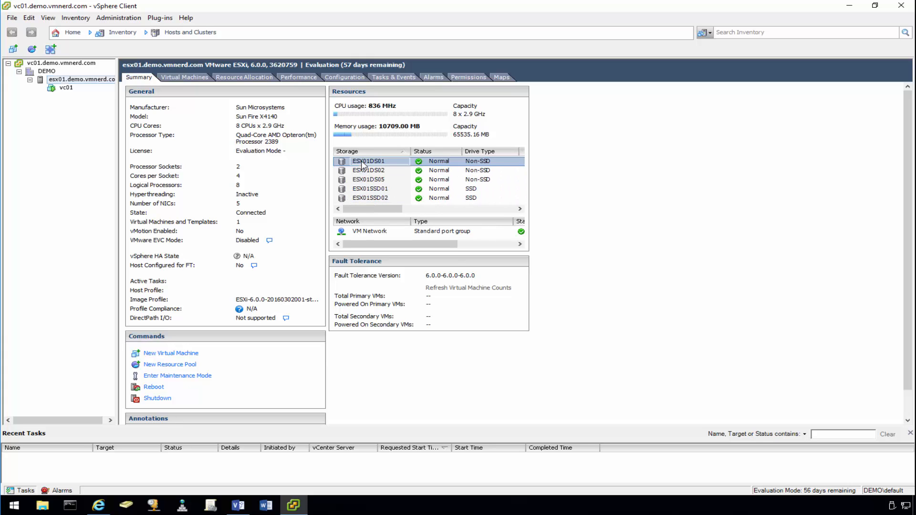
pyautogui.rightClick(407, 173)
pyautogui.click(429, 175)
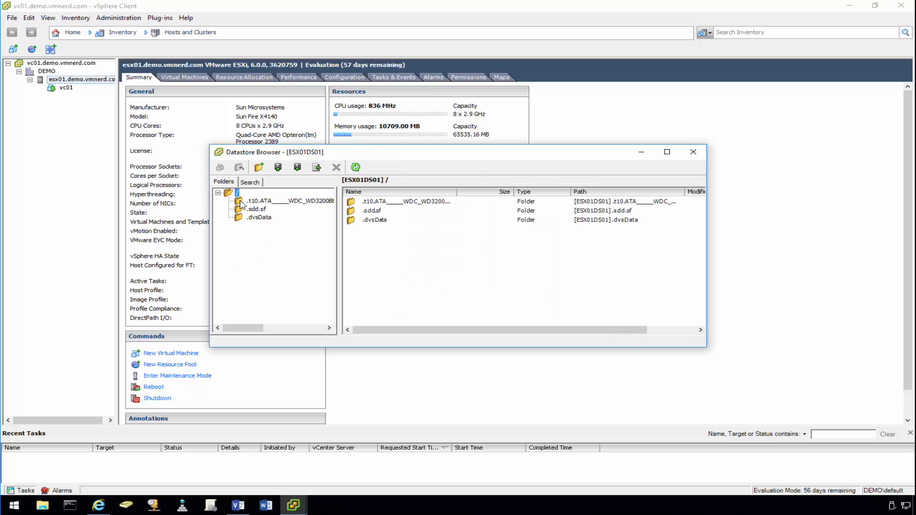
pyautogui.click(259, 167)
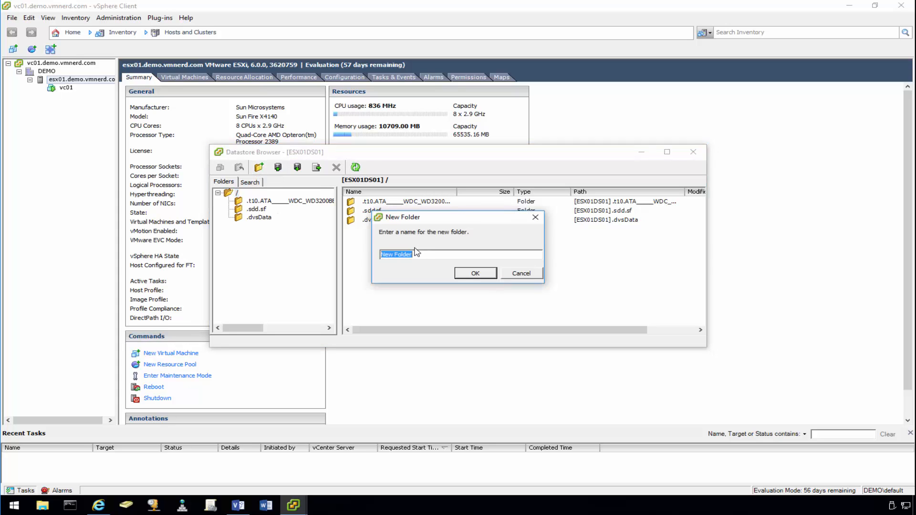
pyautogui.write('software')
pyautogui.press('Return')
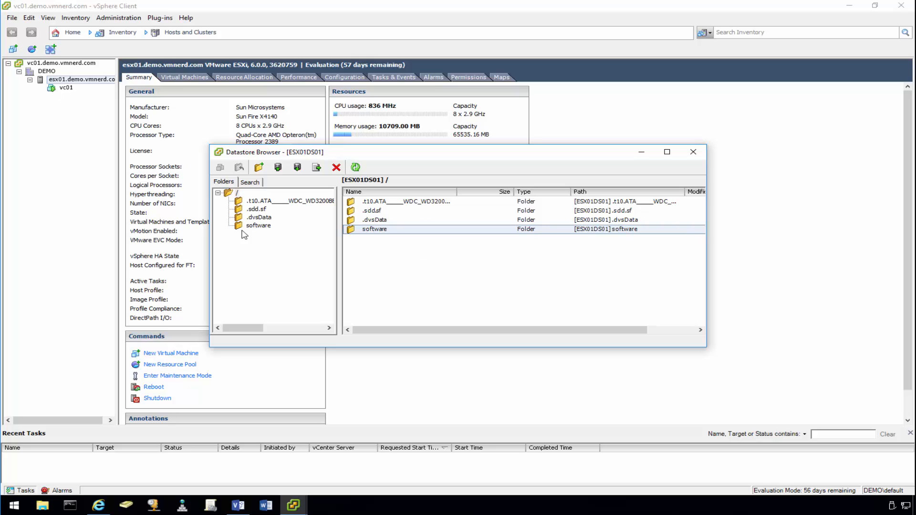
pyautogui.click(257, 226)
# - Upload pfSense-CE-2.3.1-RELEASE-amd64.iso from the Desktop, accept the overwrite, and close the browser
pyautogui.click(279, 167)
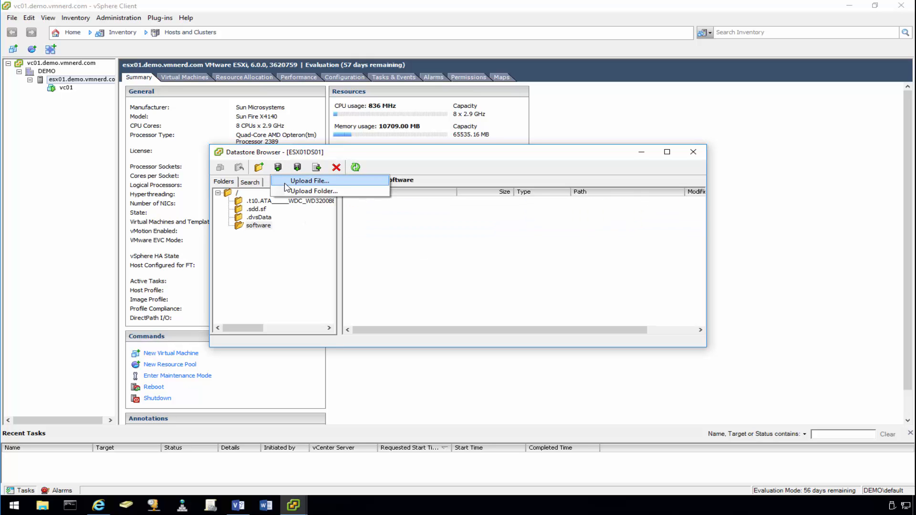
pyautogui.click(306, 180)
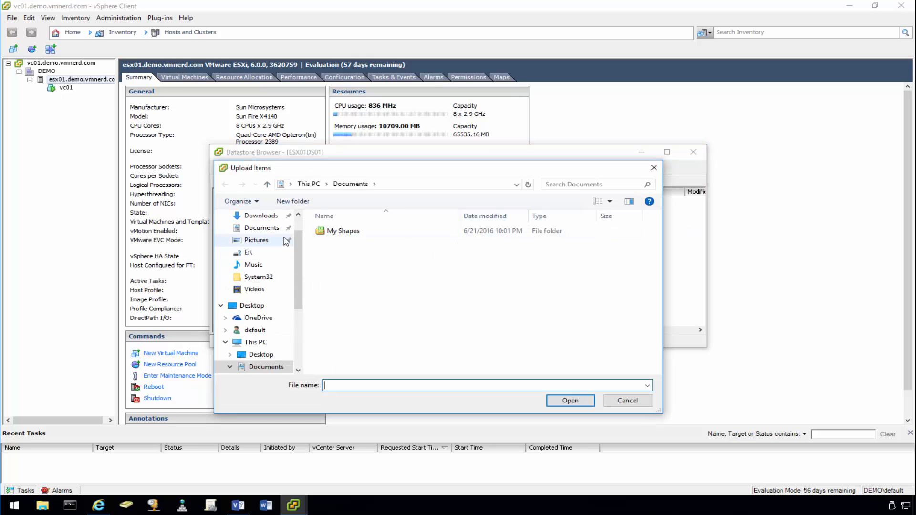
pyautogui.scroll(1, 296, 235)
pyautogui.click(260, 234)
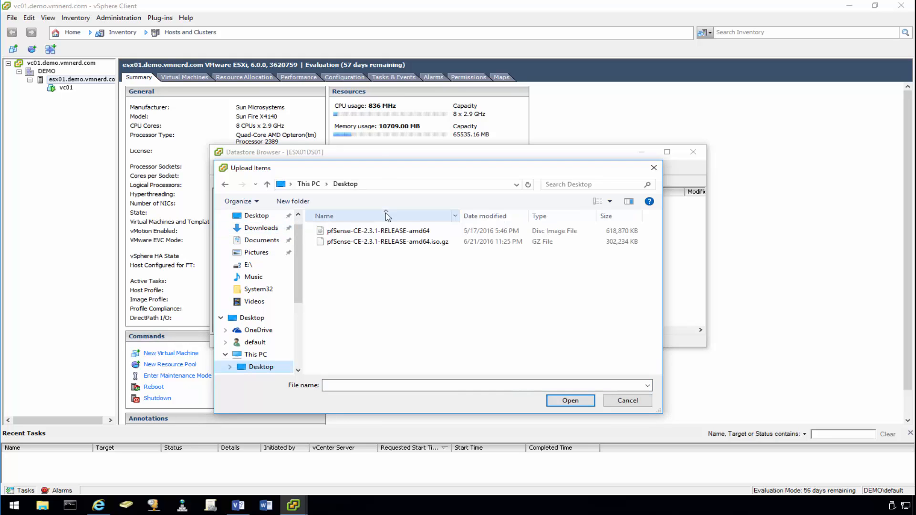
pyautogui.doubleClick(410, 231)
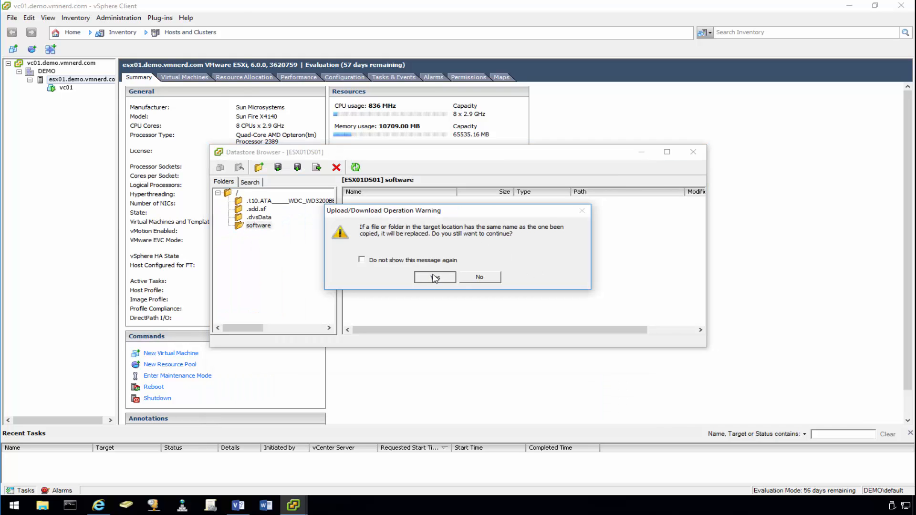
pyautogui.click(432, 275)
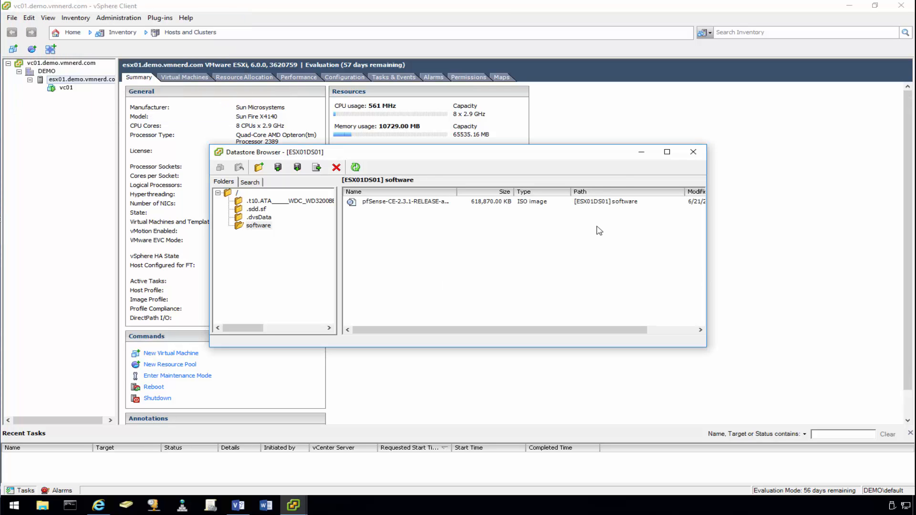
pyautogui.click(693, 151)
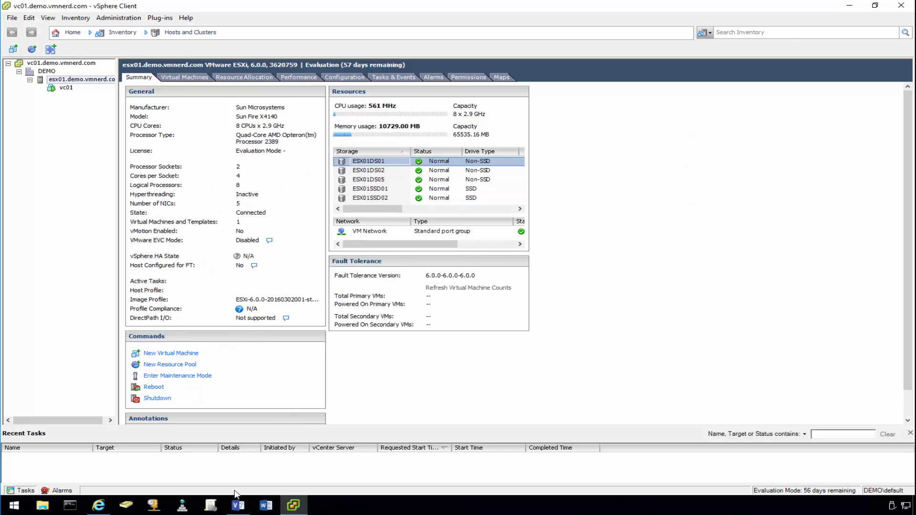
pyautogui.click(238, 505)
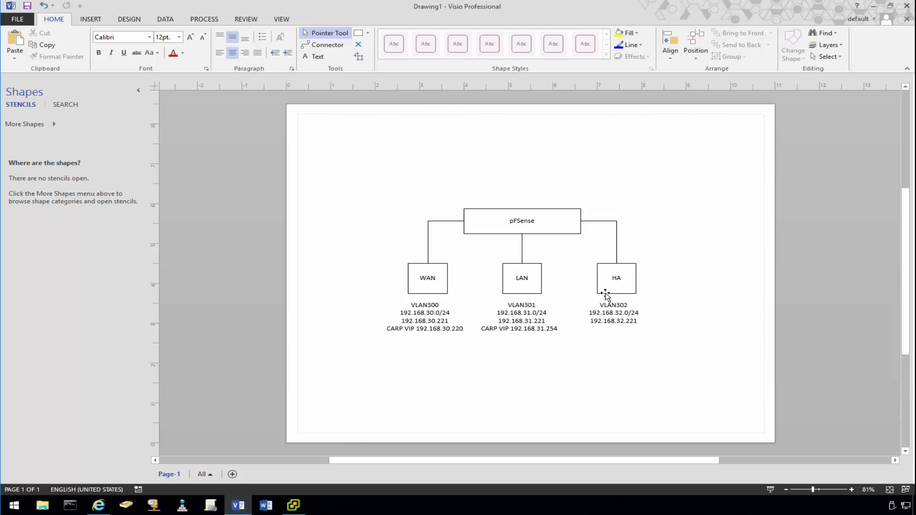
pyautogui.click(877, 7)
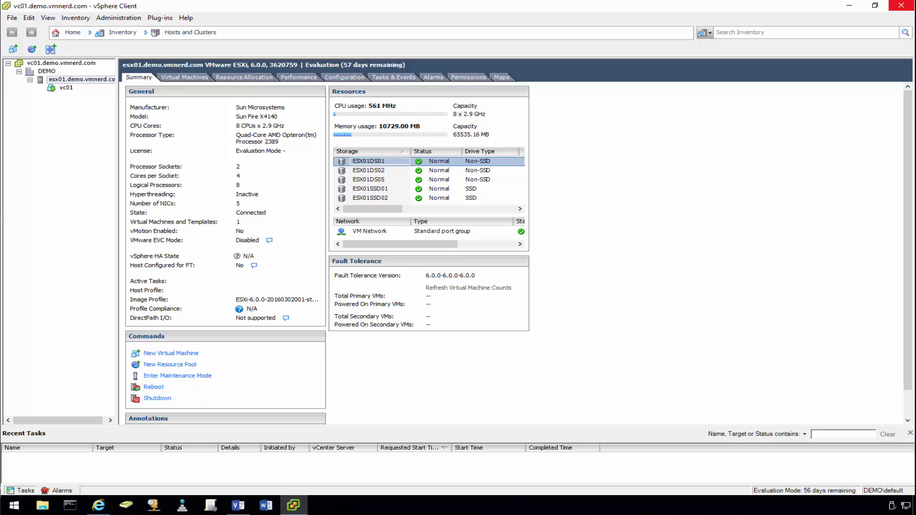
# - Switch to the Networking inventory and expand vc01 to select the DEMO datacenter
pyautogui.click(72, 35)
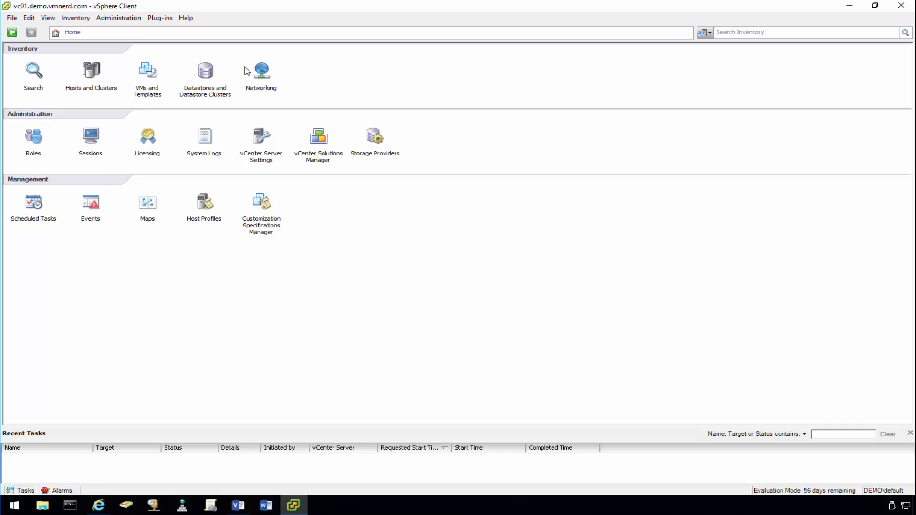
pyautogui.click(266, 74)
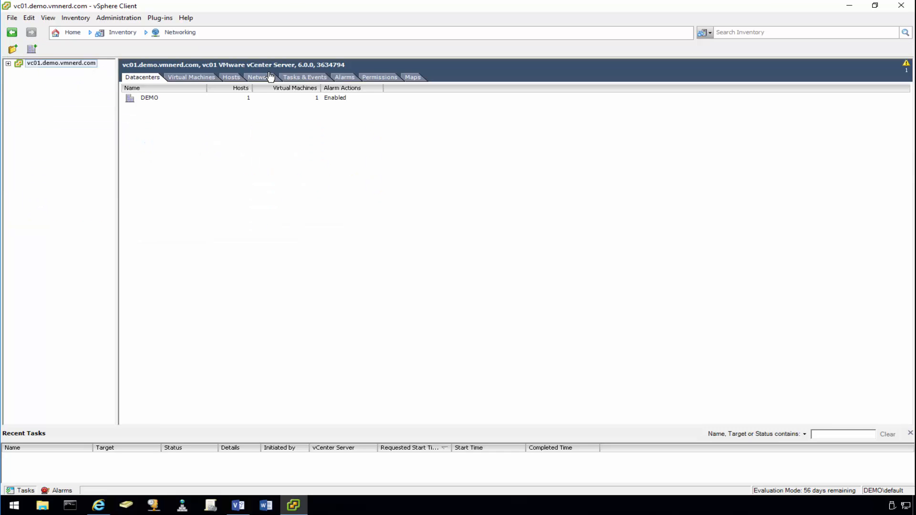
pyautogui.click(8, 64)
pyautogui.click(19, 72)
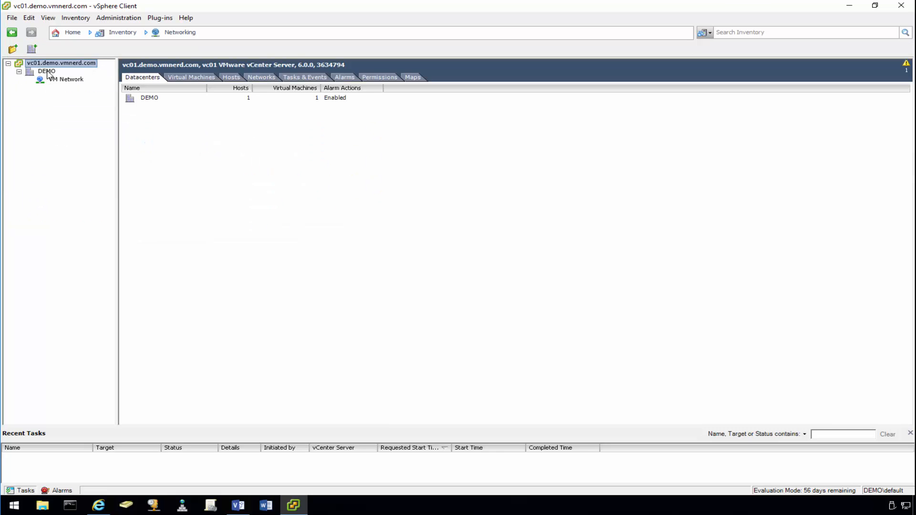
pyautogui.click(47, 72)
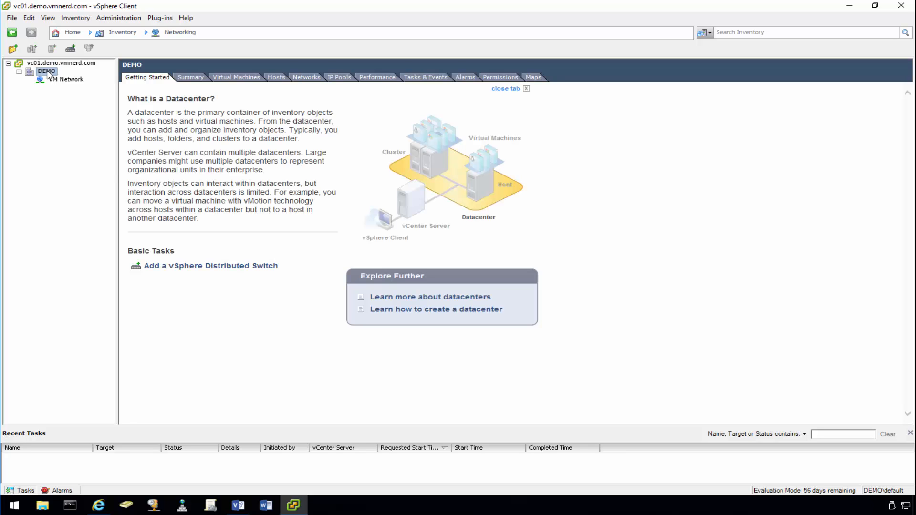
# - Start a new distributed switch in DEMO, keeping version 6.0.0, name dvSwitch and four uplinks
pyautogui.rightClick(50, 74)
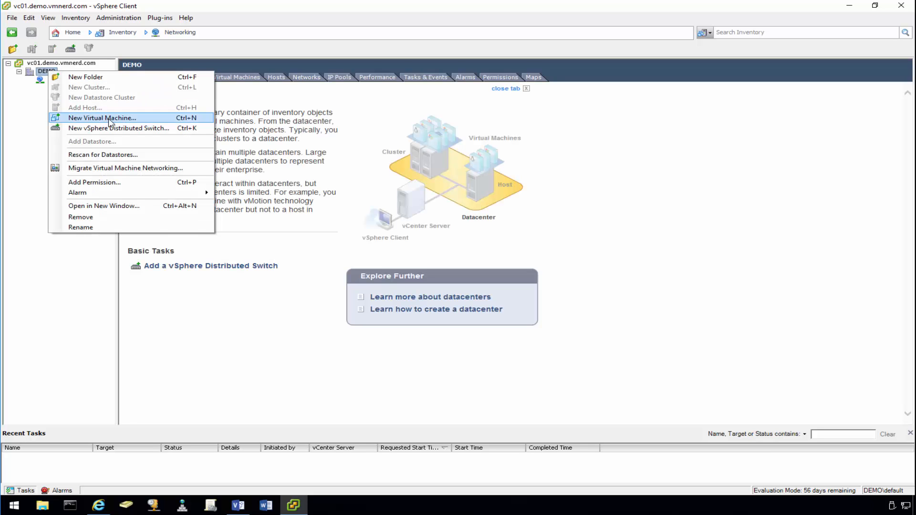
pyautogui.click(119, 129)
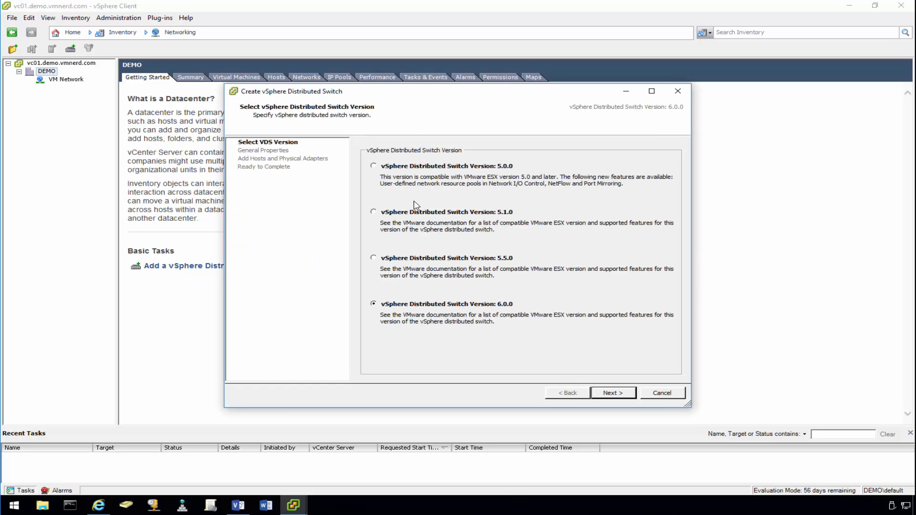
pyautogui.click(617, 396)
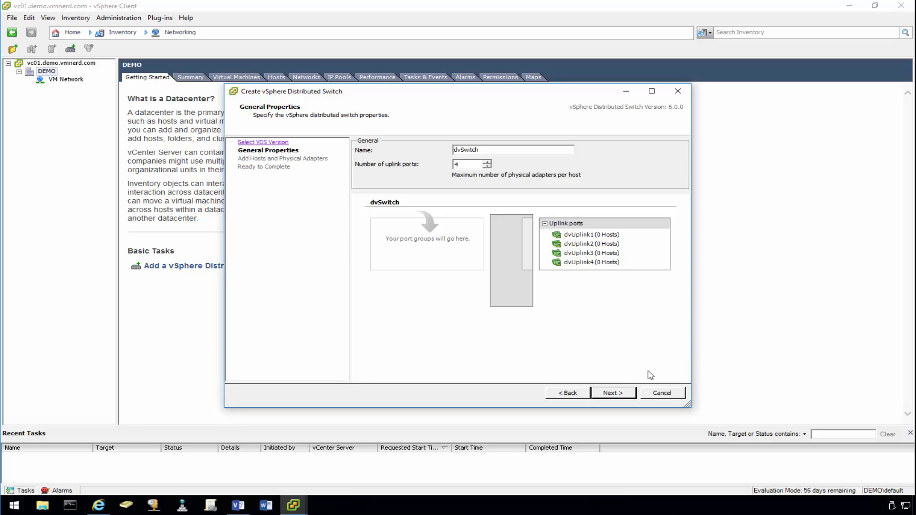
pyautogui.click(616, 398)
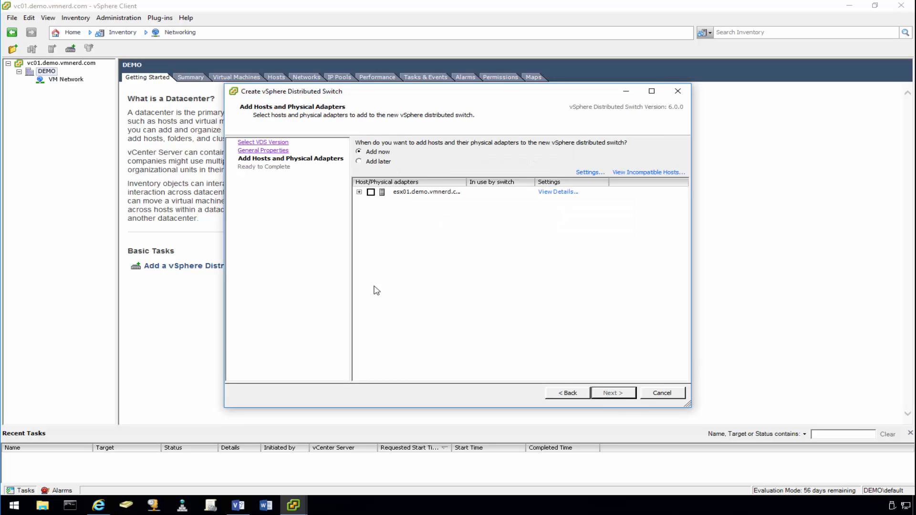
# - Add host esx01 with vmnic4 as the uplink and finish creating the switch
pyautogui.click(371, 192)
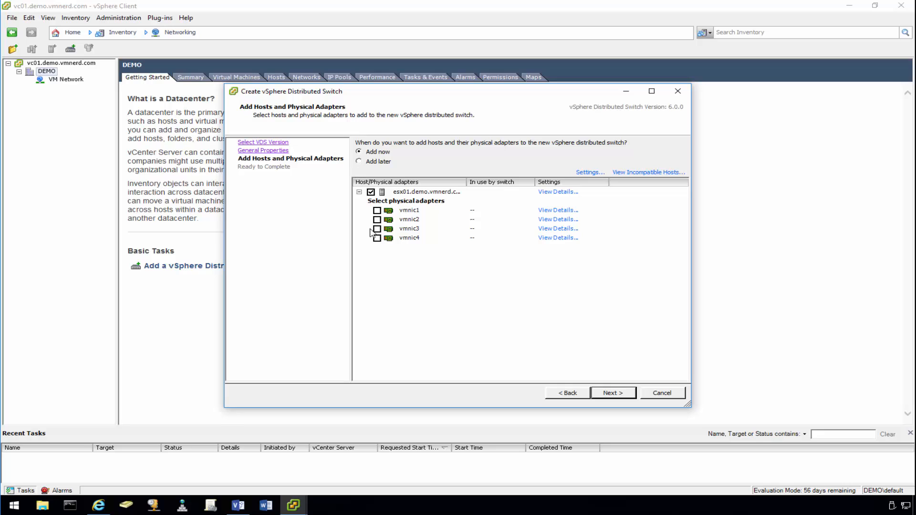
pyautogui.click(557, 238)
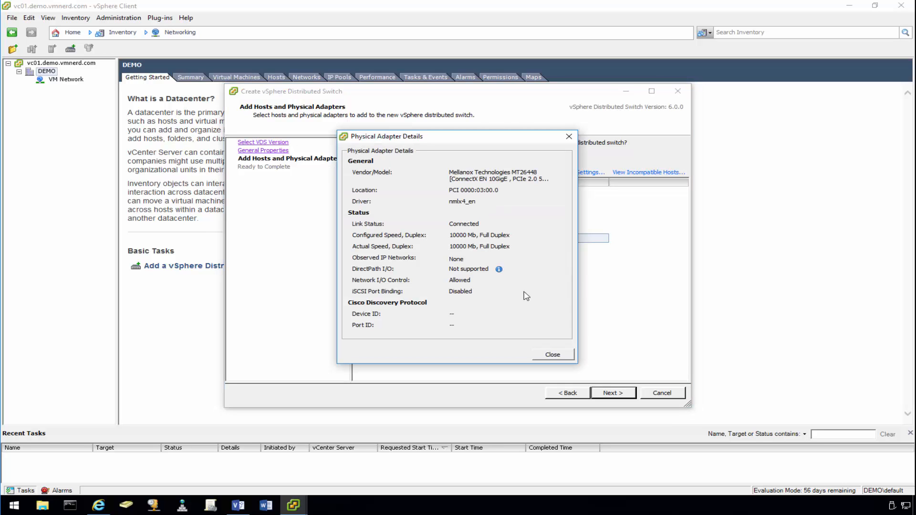
pyautogui.click(553, 354)
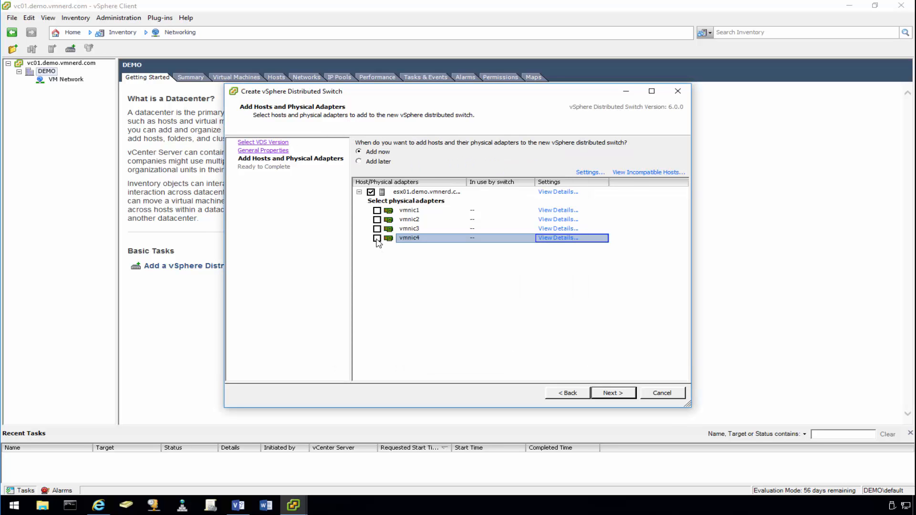
pyautogui.click(377, 239)
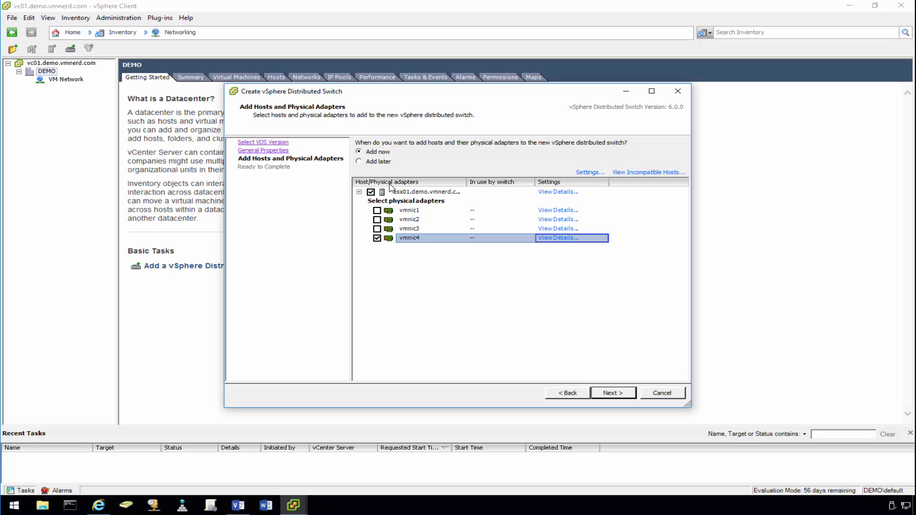
pyautogui.click(613, 395)
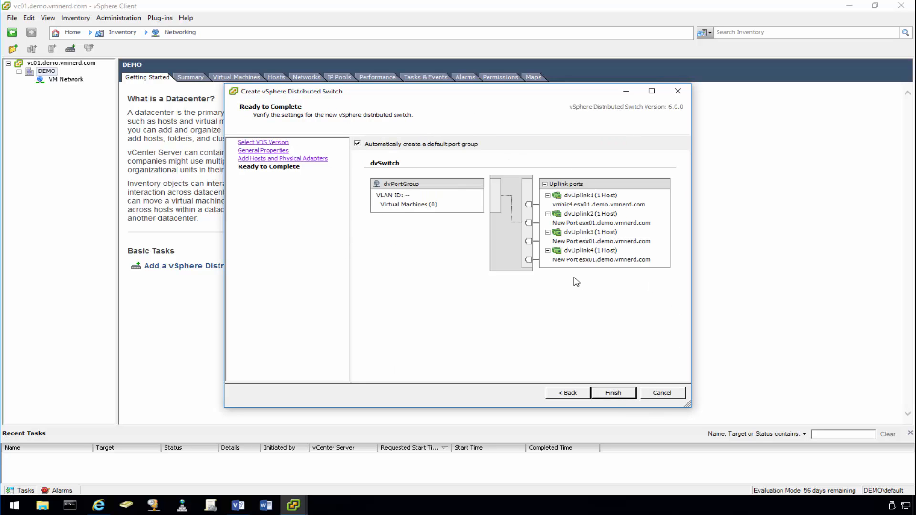
pyautogui.click(614, 394)
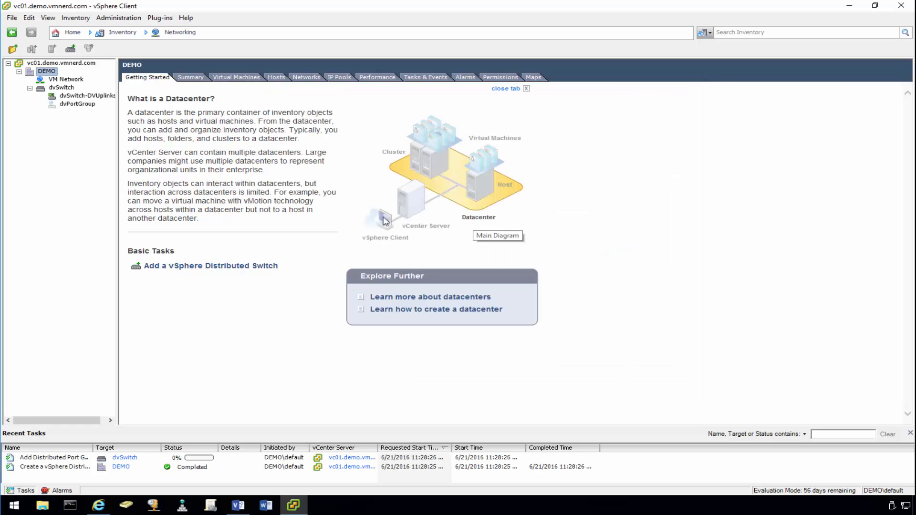
pyautogui.click(509, 90)
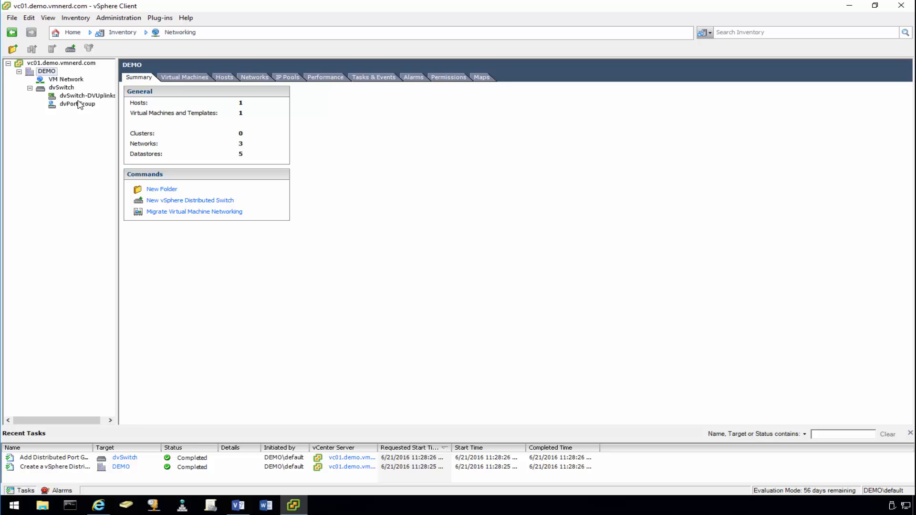
# - Open the dvSwitch settings and enter primary private VLAN 300
pyautogui.click(57, 88)
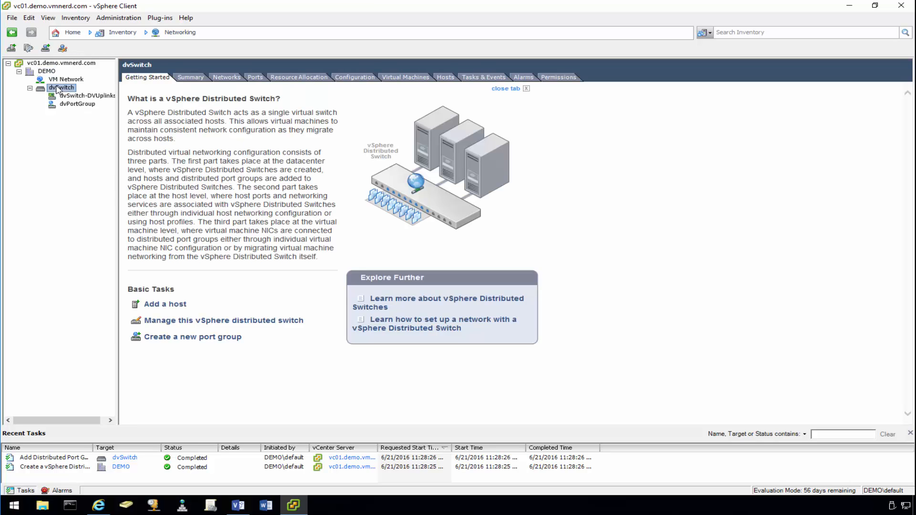
pyautogui.rightClick(59, 90)
pyautogui.click(510, 89)
pyautogui.click(511, 88)
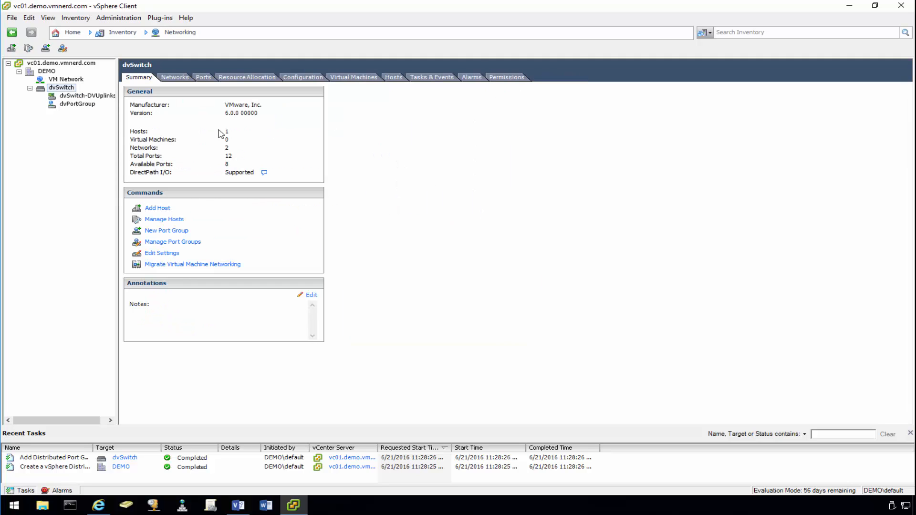
pyautogui.rightClick(60, 91)
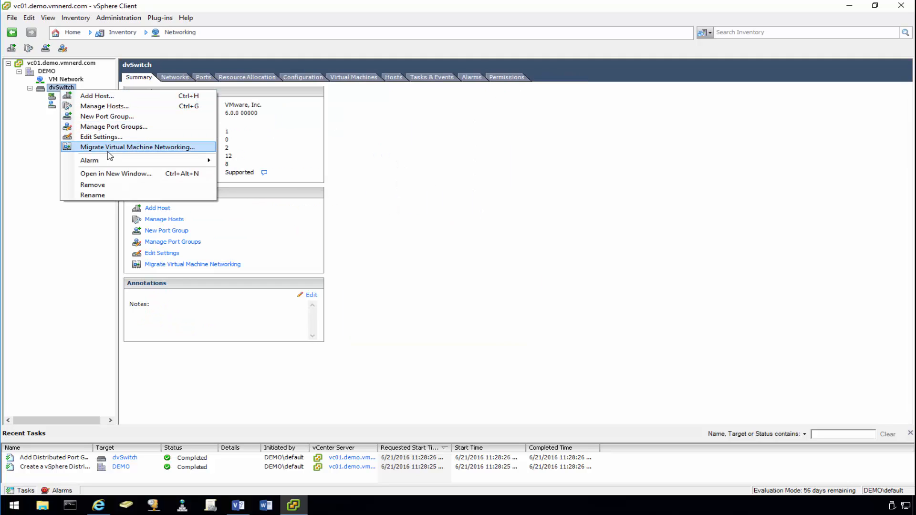
pyautogui.click(109, 138)
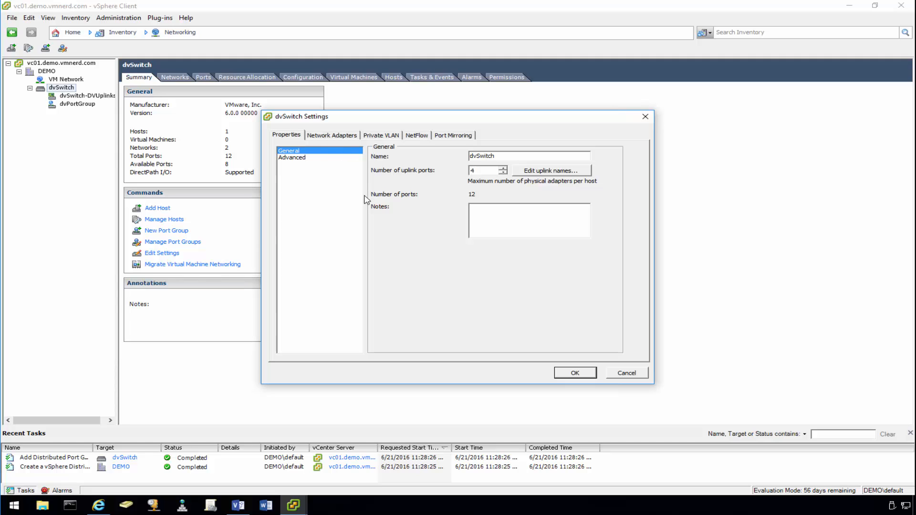
pyautogui.click(382, 134)
pyautogui.click(336, 170)
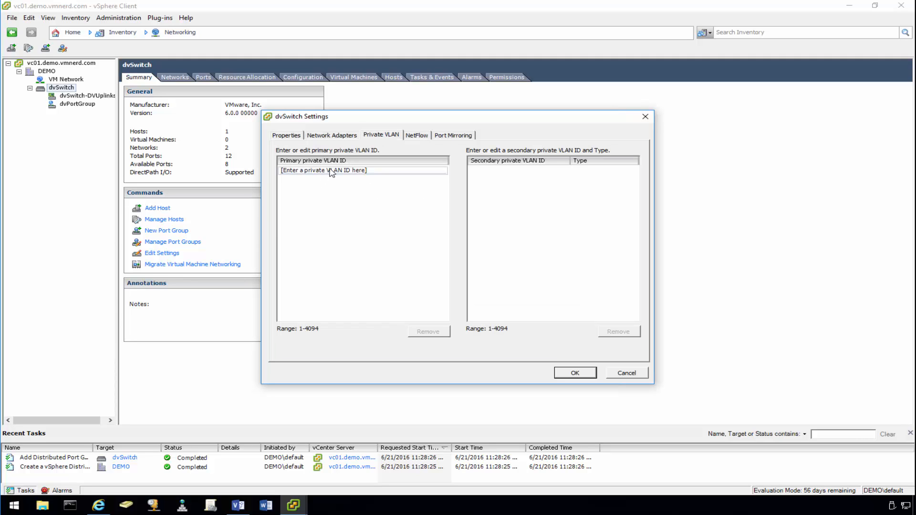
pyautogui.click(376, 172)
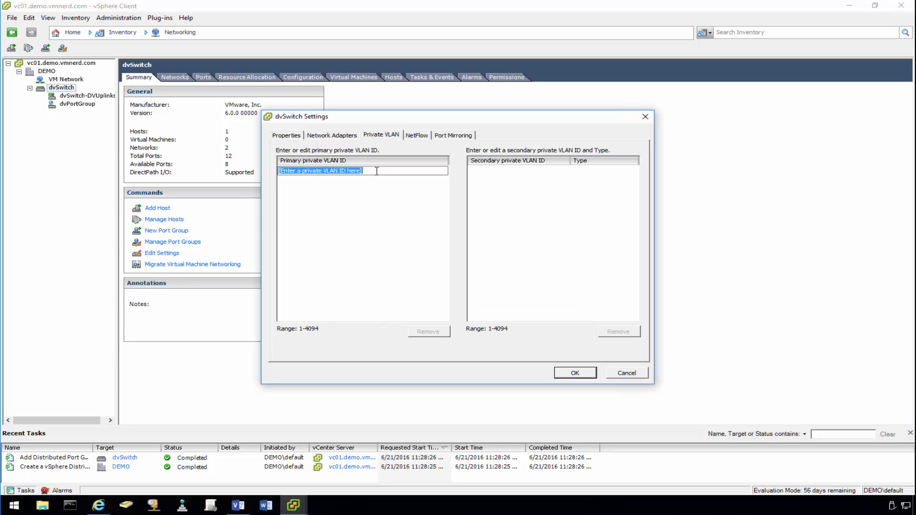
pyautogui.write('300')
pyautogui.press('Return')
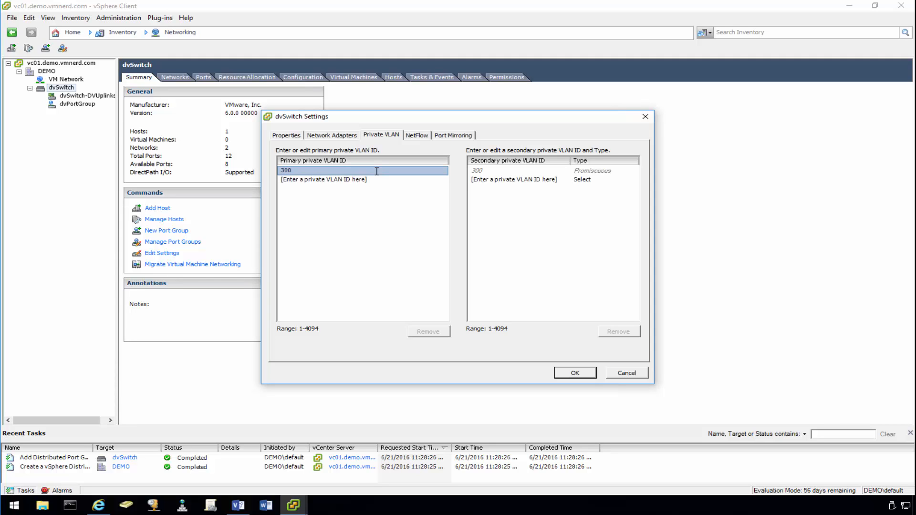
# - Add secondary private VLAN 301 with type Community
pyautogui.click(509, 180)
pyautogui.click(537, 184)
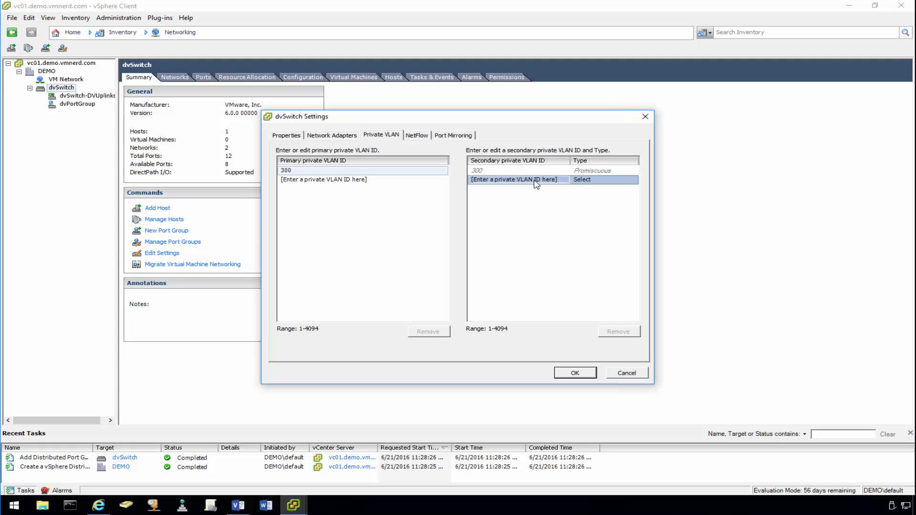
pyautogui.click(556, 183)
pyautogui.write('301')
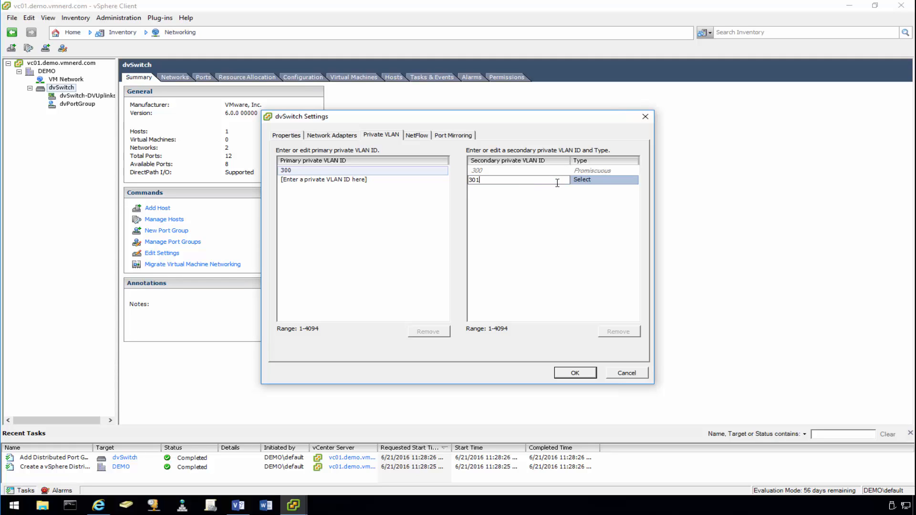
pyautogui.press('Return')
pyautogui.click(620, 181)
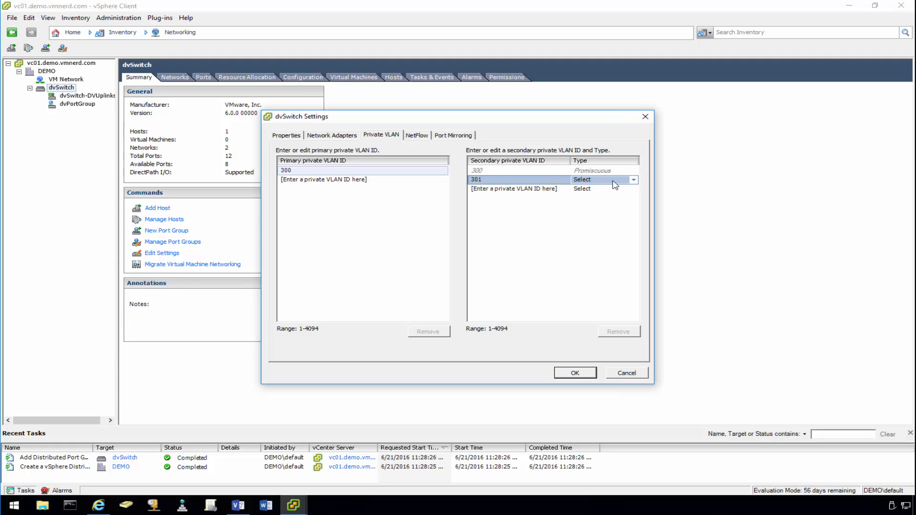
pyautogui.click(632, 180)
pyautogui.click(608, 205)
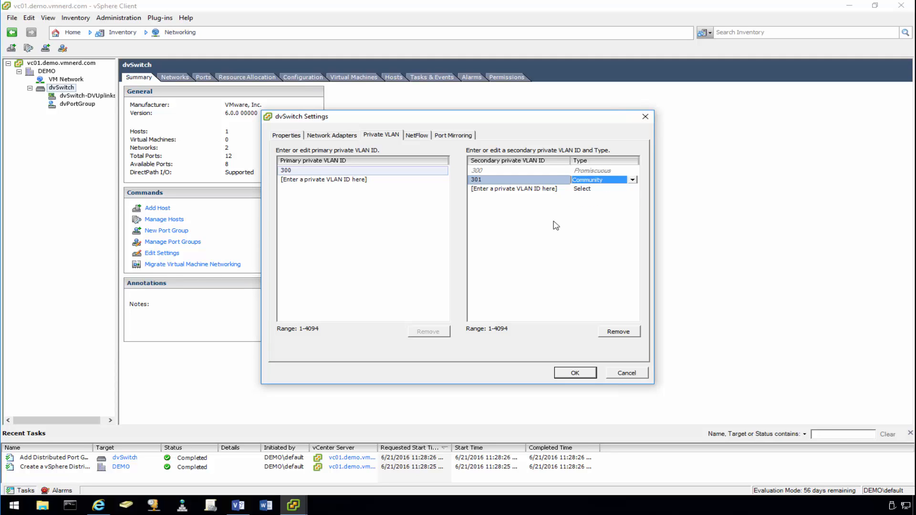
pyautogui.click(538, 210)
# - Add secondary private VLAN 302 as Community and apply the dvSwitch settings
pyautogui.click(532, 189)
pyautogui.click(534, 190)
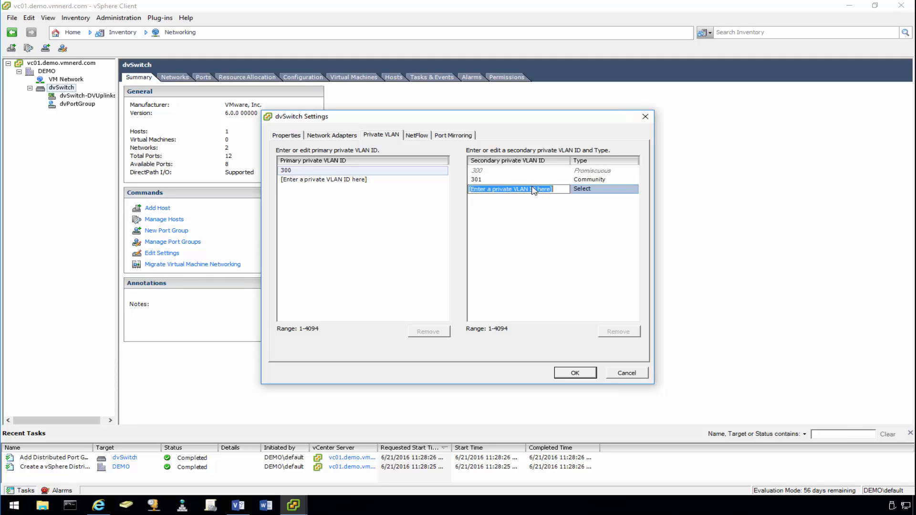
pyautogui.write('302')
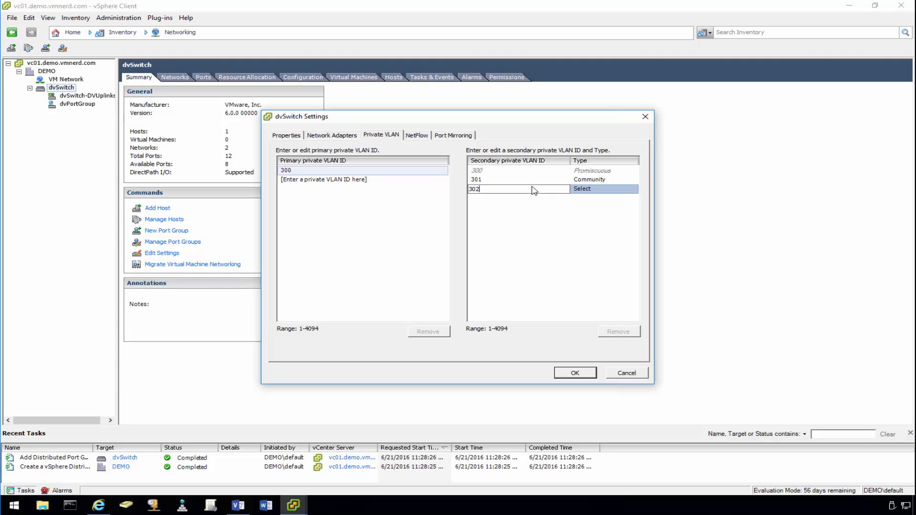
pyautogui.press('Return')
pyautogui.click(606, 190)
pyautogui.click(607, 190)
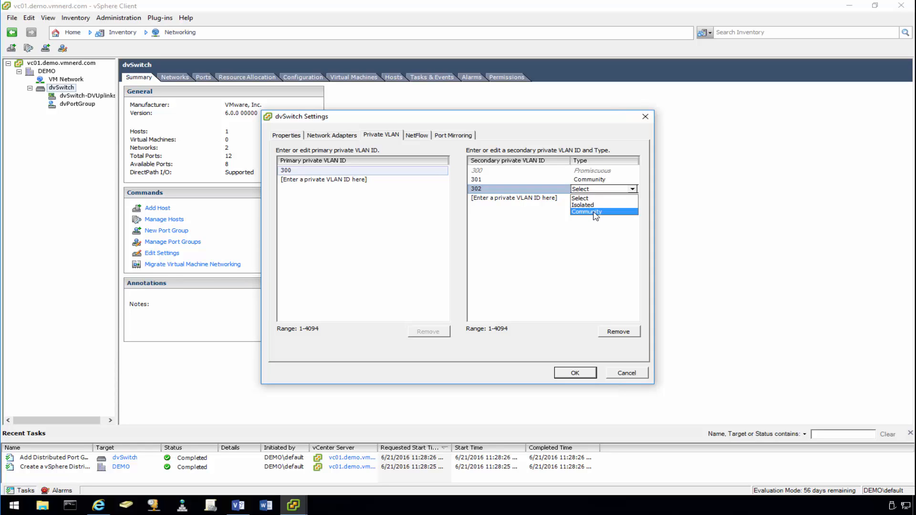
pyautogui.click(595, 213)
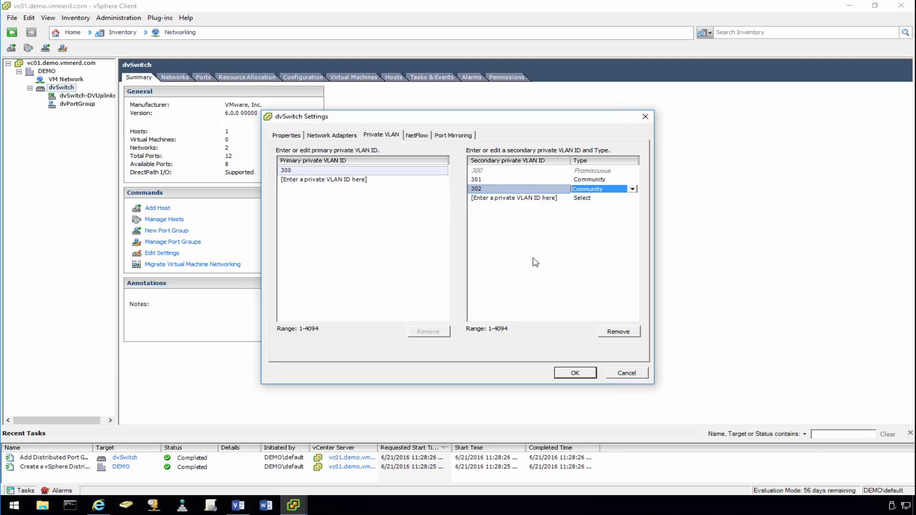
pyautogui.click(576, 373)
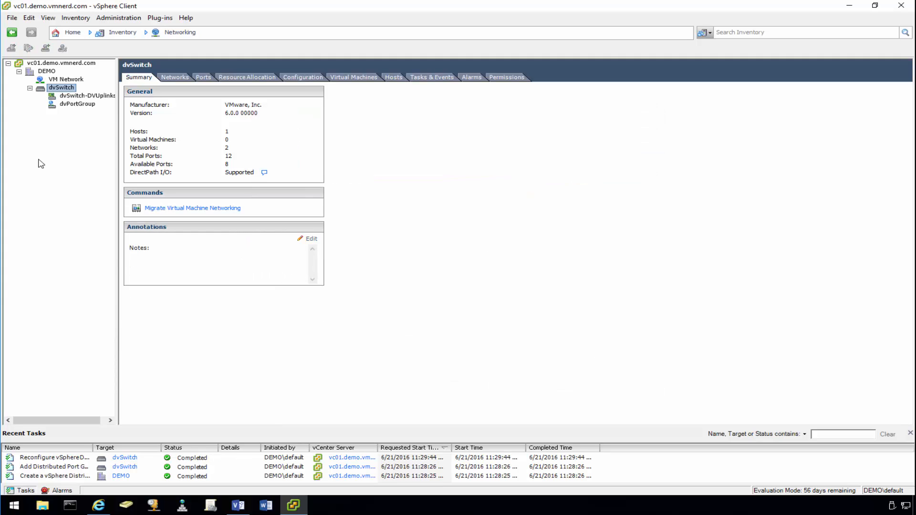
# - Rename dvPortGroup to vDSvLAN300pvLAN301 in its settings, keeping Static port binding
pyautogui.rightClick(74, 105)
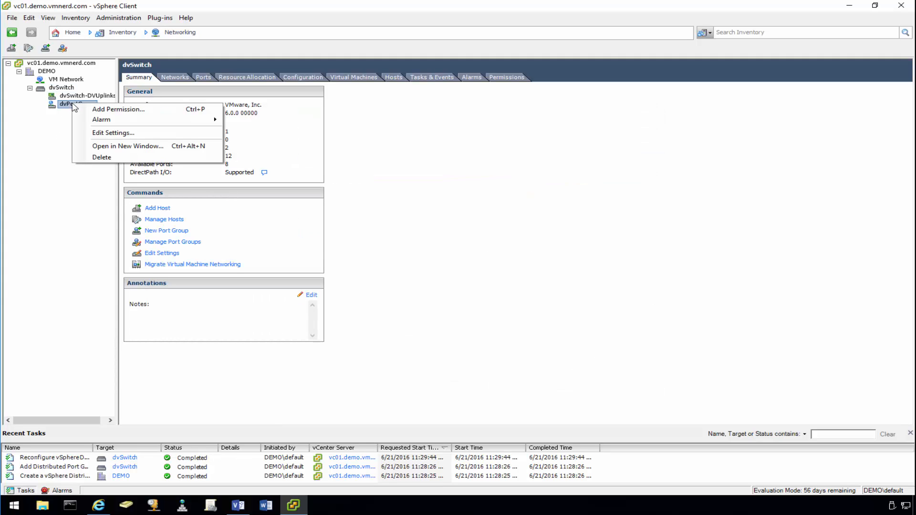
pyautogui.click(113, 133)
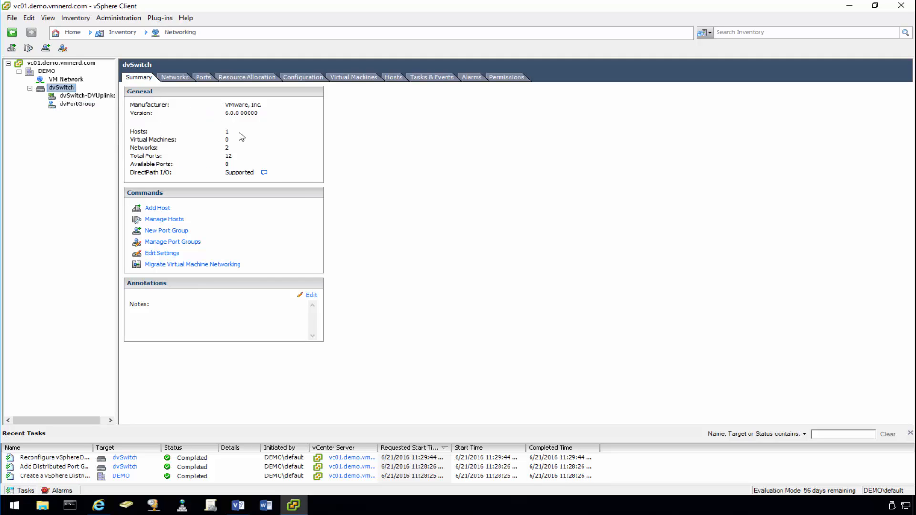
pyautogui.moveTo(484, 154); pyautogui.dragTo(335, 155)
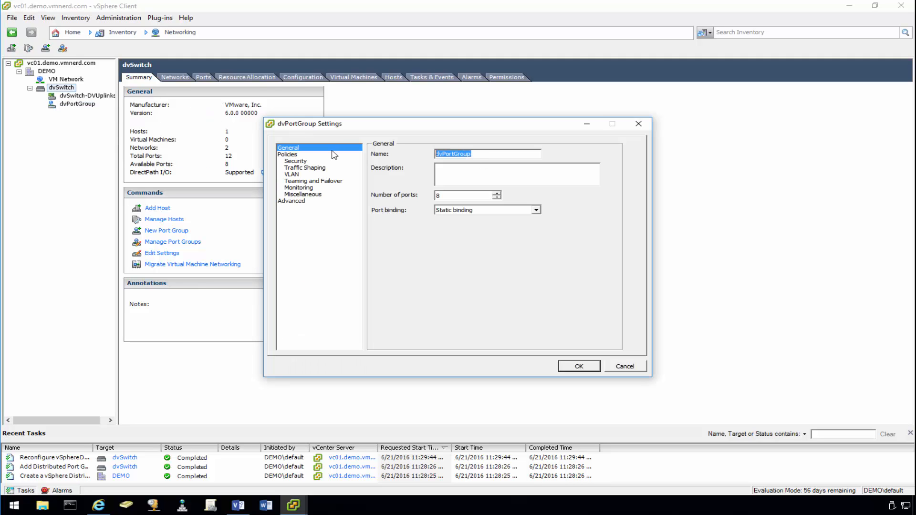
pyautogui.write('vDSvLAN300pvLAN301')
pyautogui.write('L')
pyautogui.click(493, 211)
pyautogui.click(495, 208)
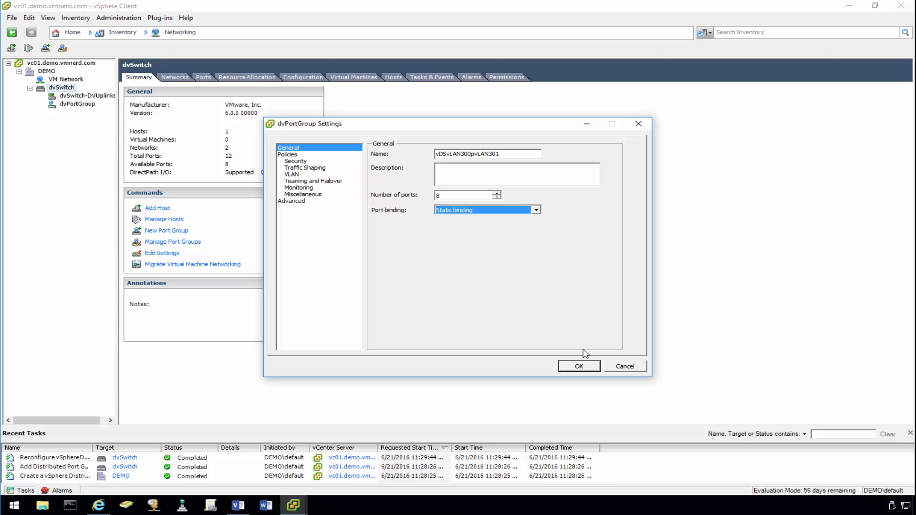
# - Set the port group VLAN type to Private VLAN, Community (300, 301)
pyautogui.click(297, 174)
pyautogui.click(564, 167)
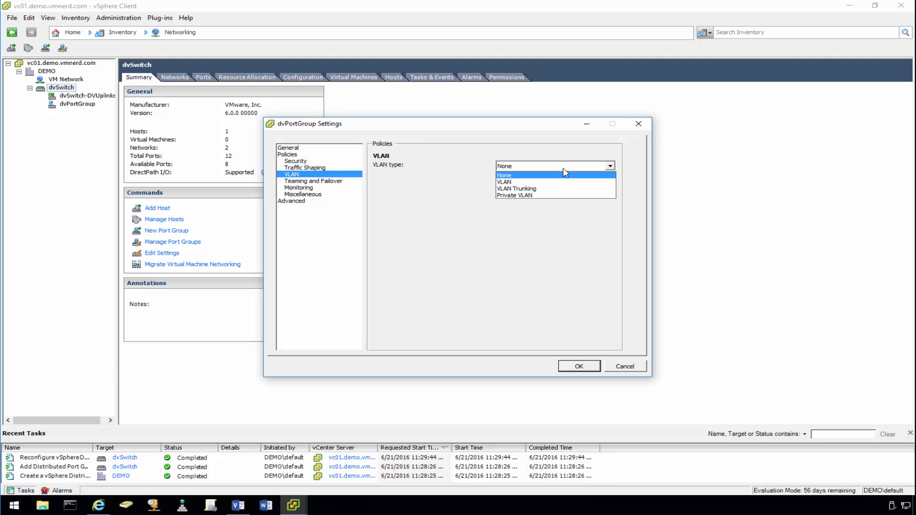
pyautogui.click(550, 196)
pyautogui.click(547, 188)
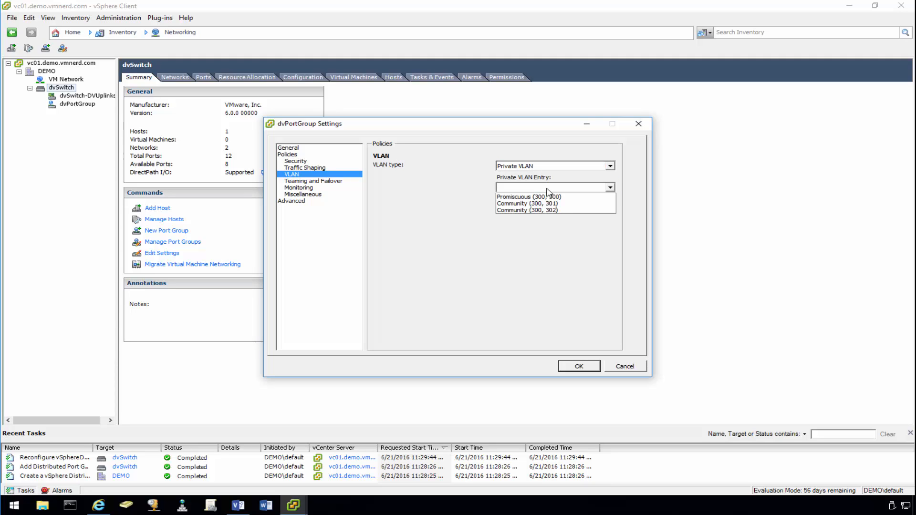
pyautogui.click(530, 204)
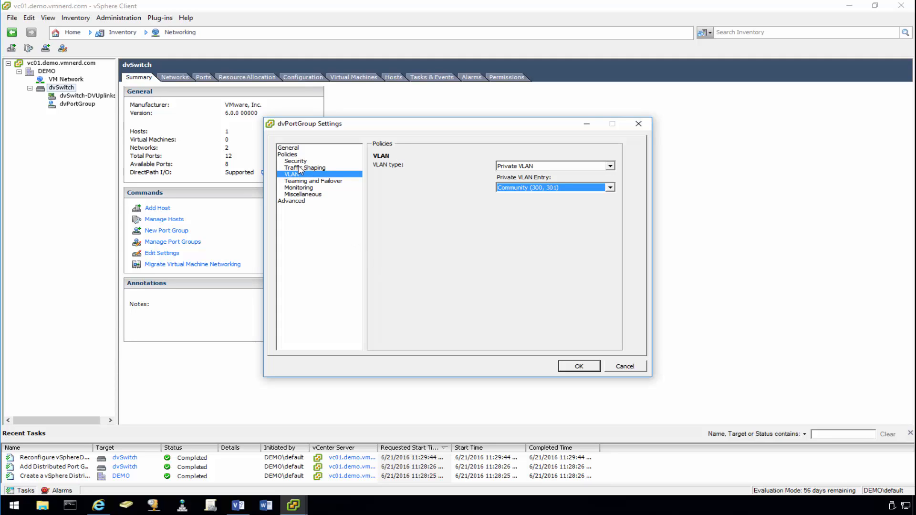
# - Set promiscuous mode, MAC address changes and forged transmits all to Accept
pyautogui.click(298, 161)
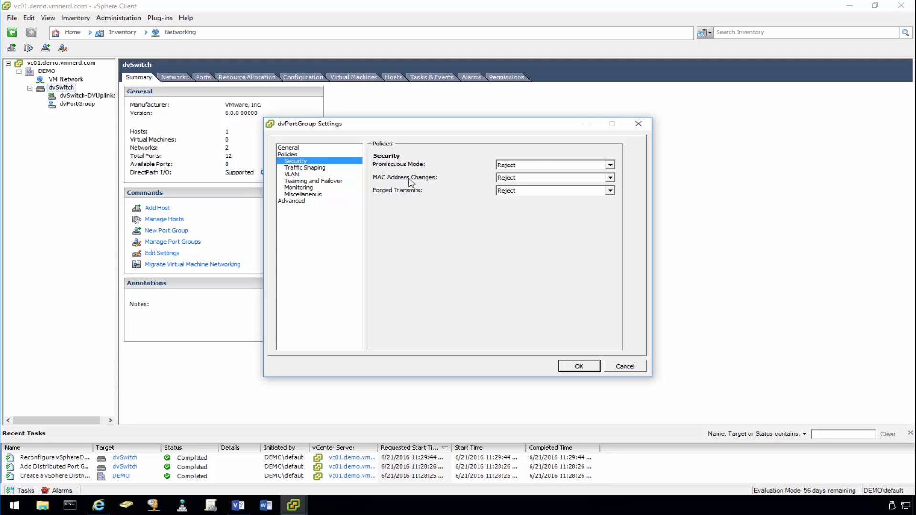
pyautogui.click(539, 165)
pyautogui.click(525, 172)
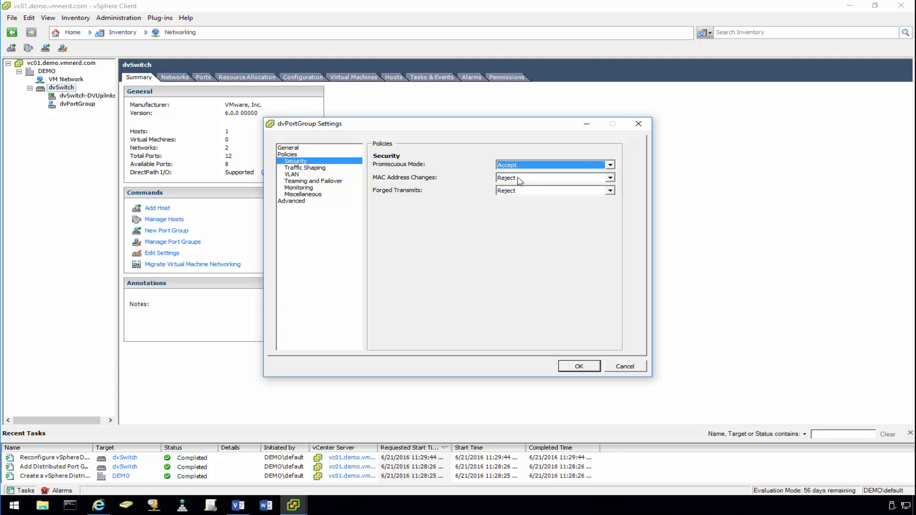
pyautogui.click(521, 178)
pyautogui.click(509, 187)
pyautogui.click(513, 191)
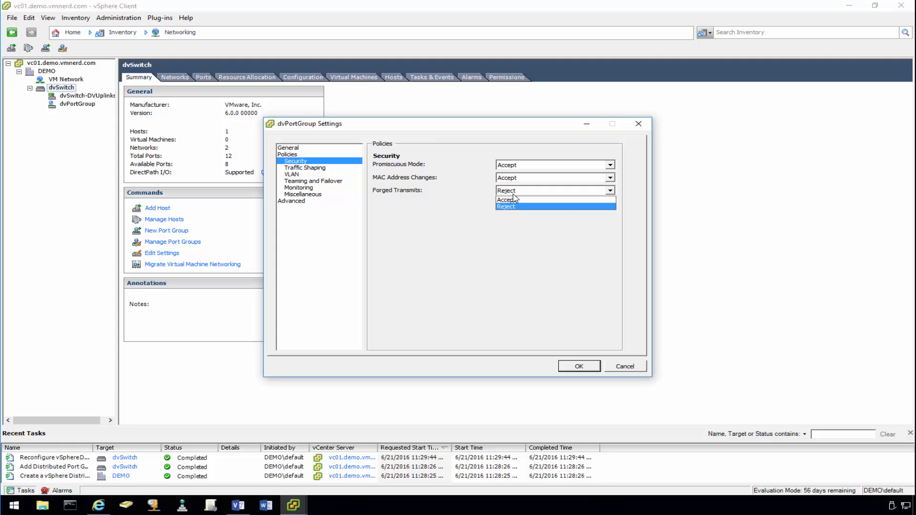
pyautogui.click(513, 200)
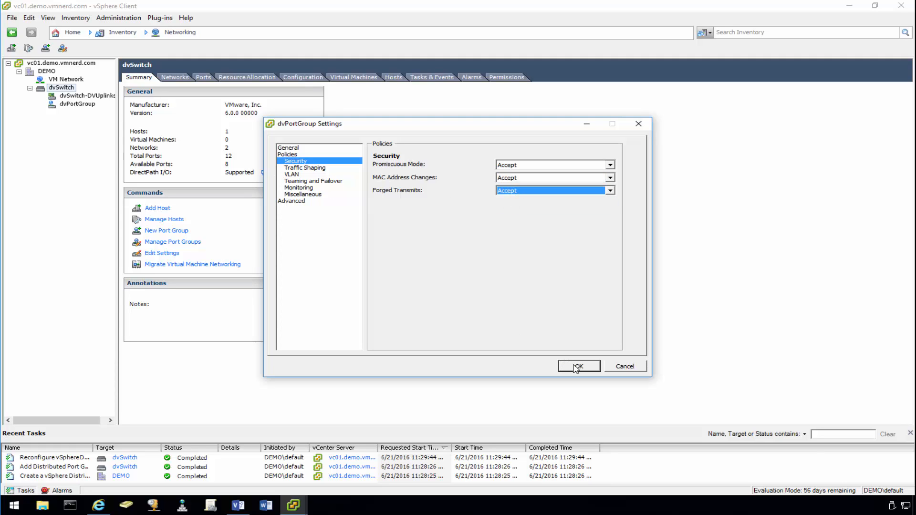
# - Append P to the name, making it vDSvLAN300pvLAN301P, and save the port group
pyautogui.click(296, 148)
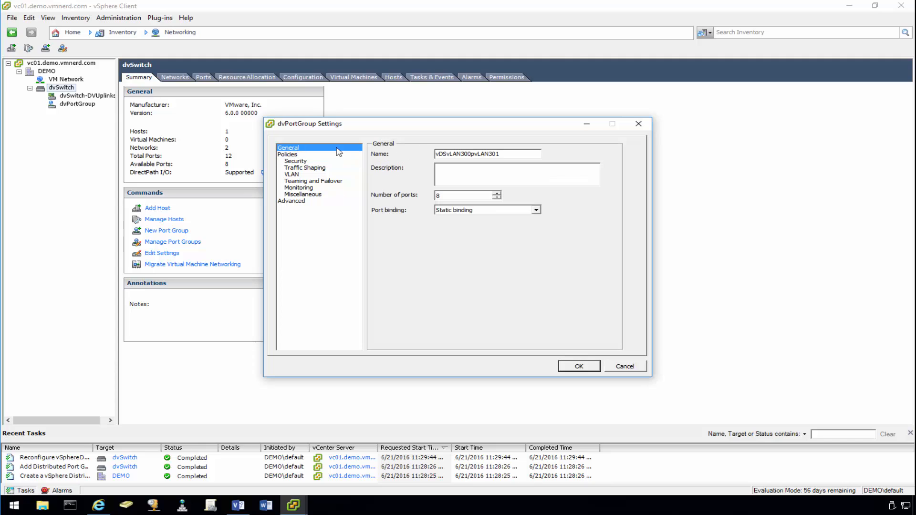
pyautogui.click(503, 154)
pyautogui.click(579, 366)
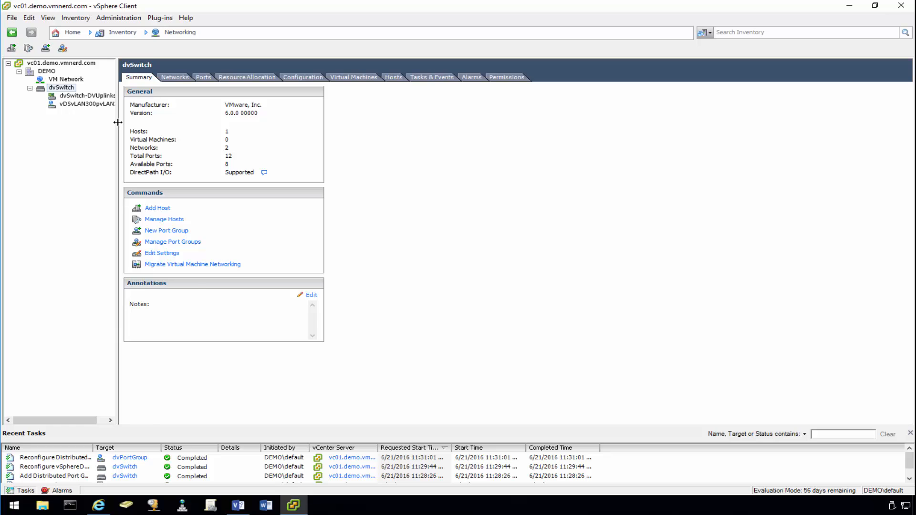
pyautogui.moveTo(118, 122); pyautogui.dragTo(154, 123)
# - Copy the vDSvLAN300pvLAN301P name from the existing port group's settings
pyautogui.rightClick(89, 105)
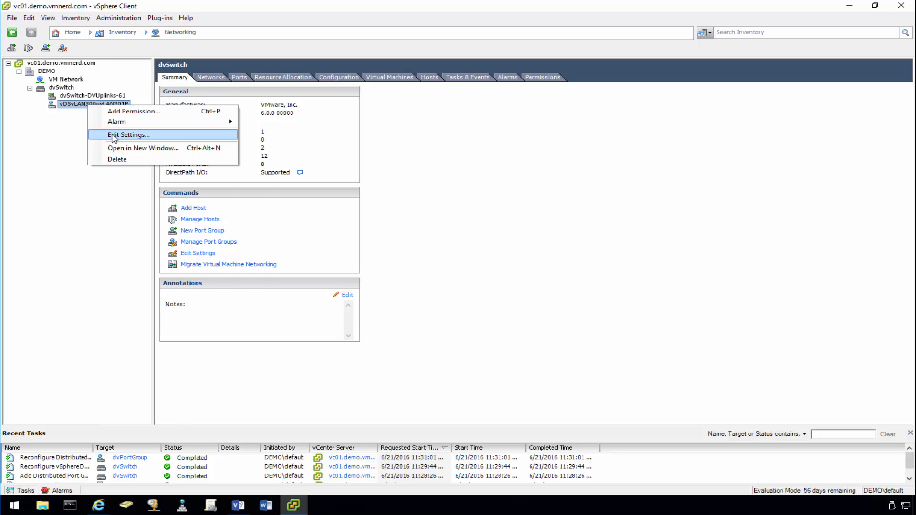
pyautogui.click(113, 135)
pyautogui.moveTo(520, 153); pyautogui.dragTo(391, 143)
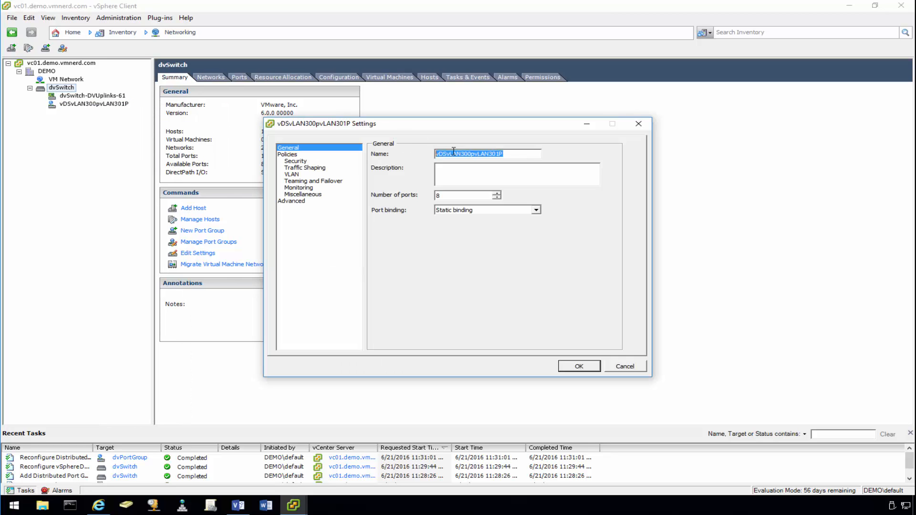
pyautogui.rightClick(455, 152)
pyautogui.click(480, 184)
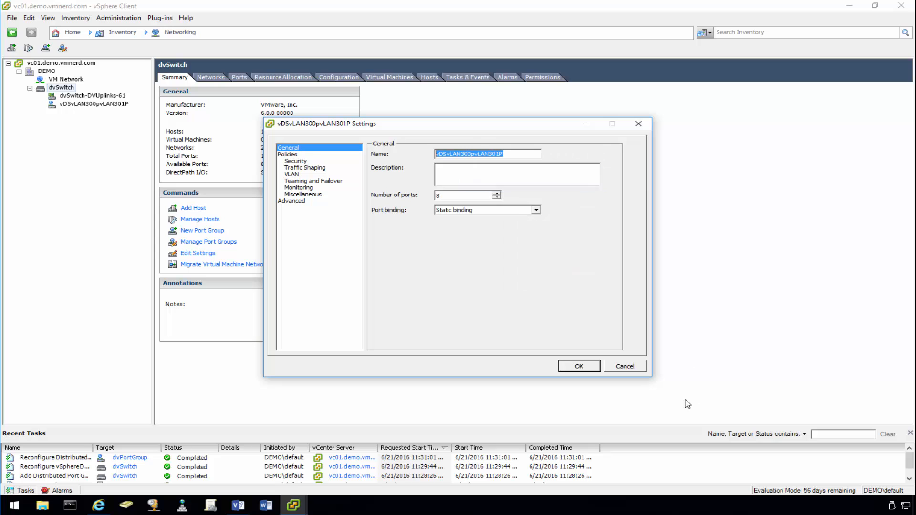
pyautogui.click(626, 366)
# - Start a new distributed port group on dvSwitch named vDSvLAN300pvLAN302P from the pasted name
pyautogui.rightClick(58, 89)
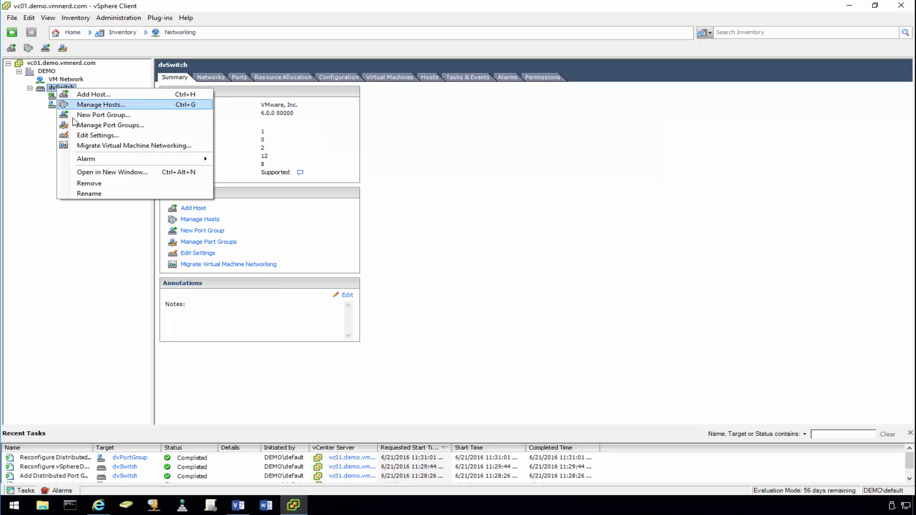
pyautogui.click(104, 115)
pyautogui.moveTo(506, 157); pyautogui.dragTo(385, 154)
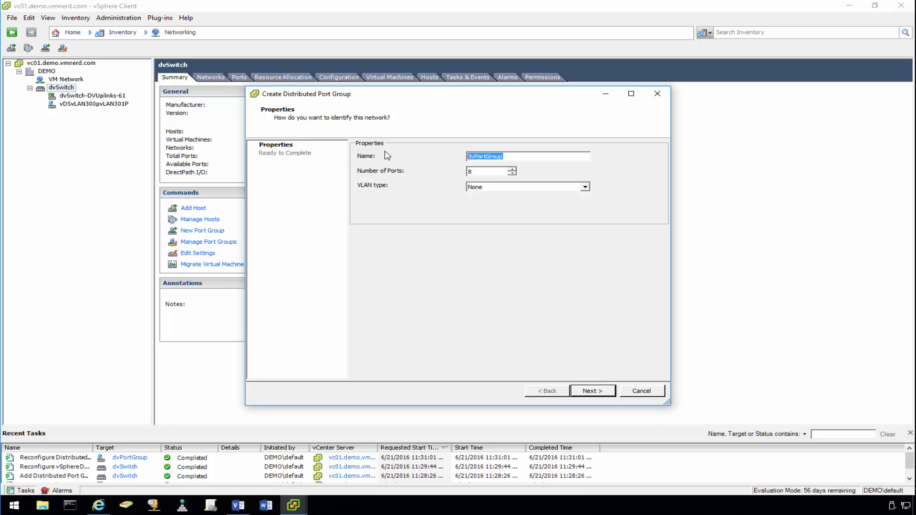
pyautogui.hotkey('ctrl', 'v')
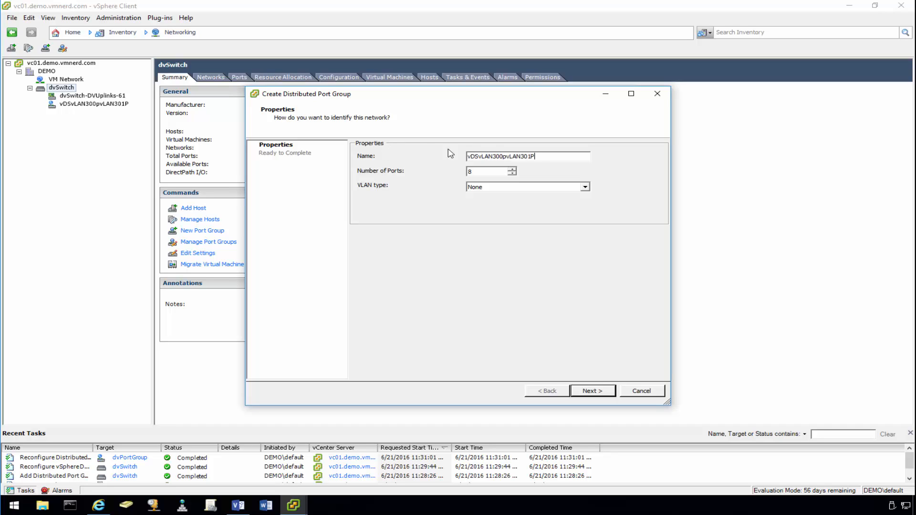
pyautogui.click(532, 156)
# - Set its VLAN to Private VLAN Community (300, 302) and finish with 8 ports
pyautogui.click(575, 189)
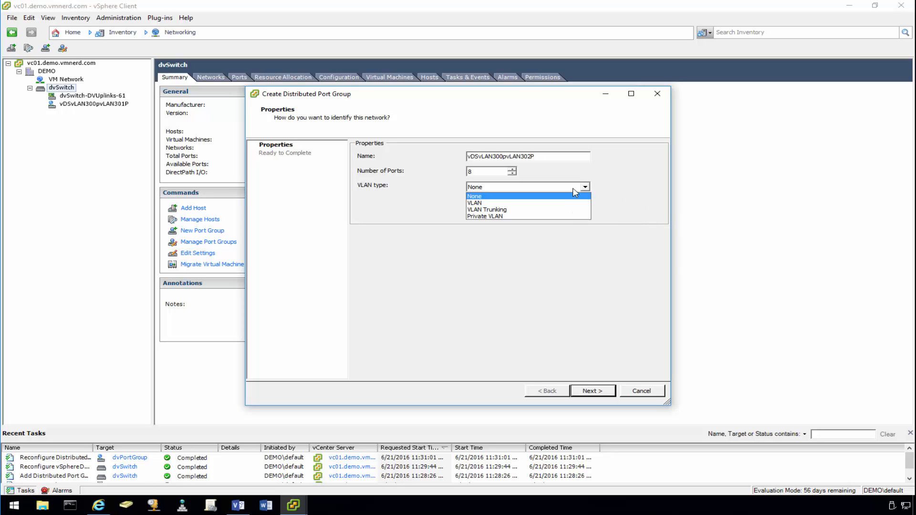
pyautogui.click(558, 217)
pyautogui.click(572, 209)
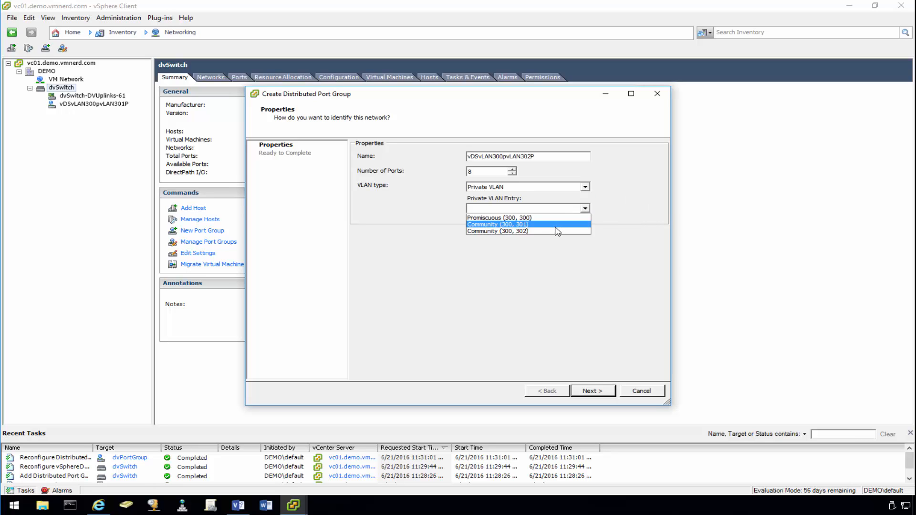
pyautogui.click(557, 233)
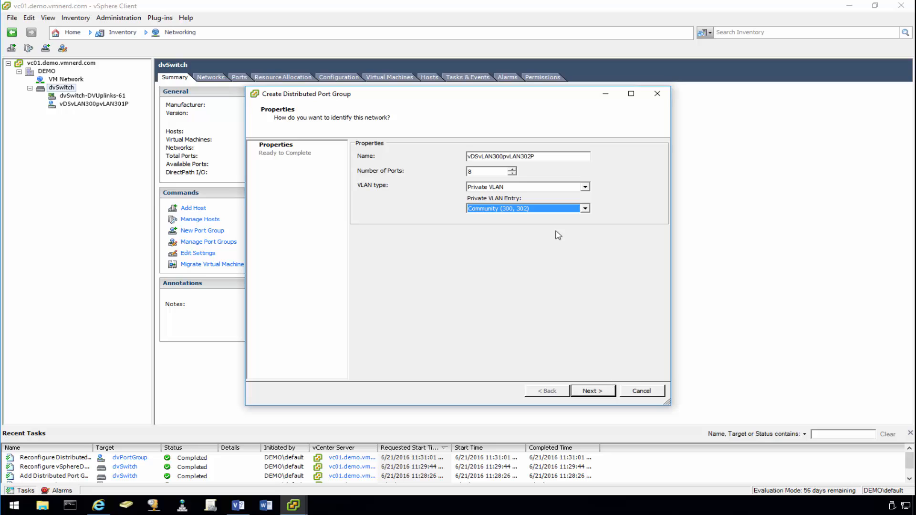
pyautogui.click(600, 391)
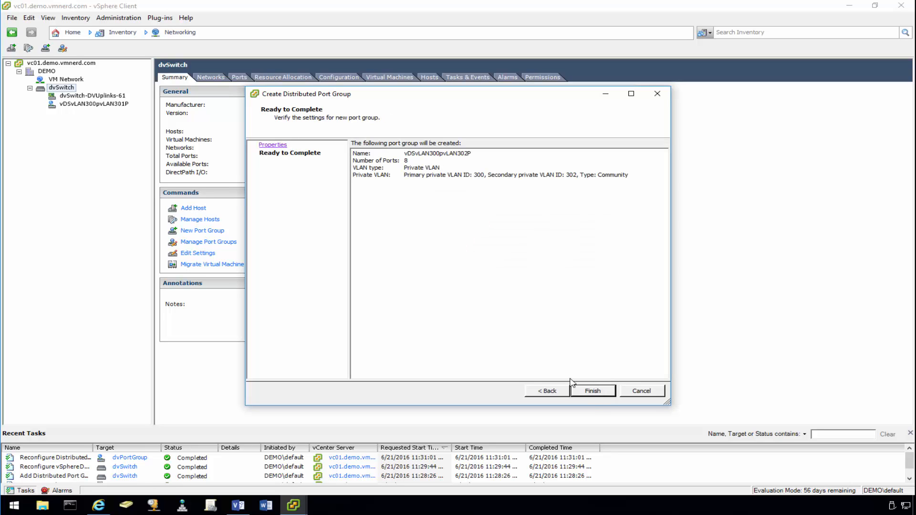
pyautogui.click(594, 392)
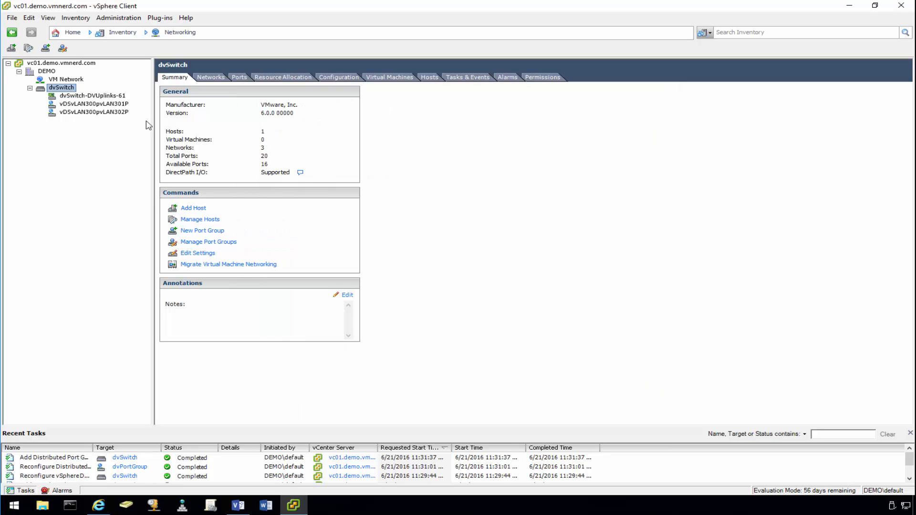
# - In vDSvLAN300pvLAN302P's security policy, set MAC Address Changes and Forged Transmits to Accept
pyautogui.rightClick(123, 113)
pyautogui.click(162, 142)
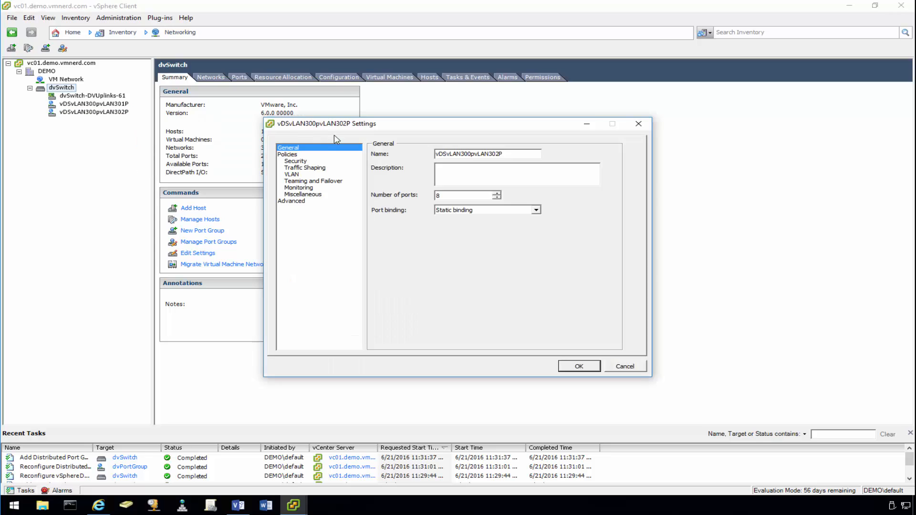
pyautogui.click(298, 161)
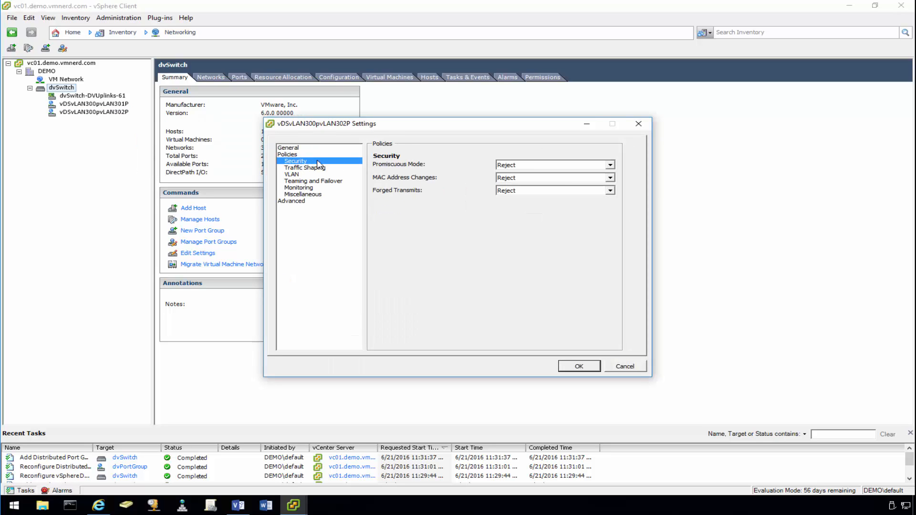
pyautogui.click(535, 178)
pyautogui.click(532, 184)
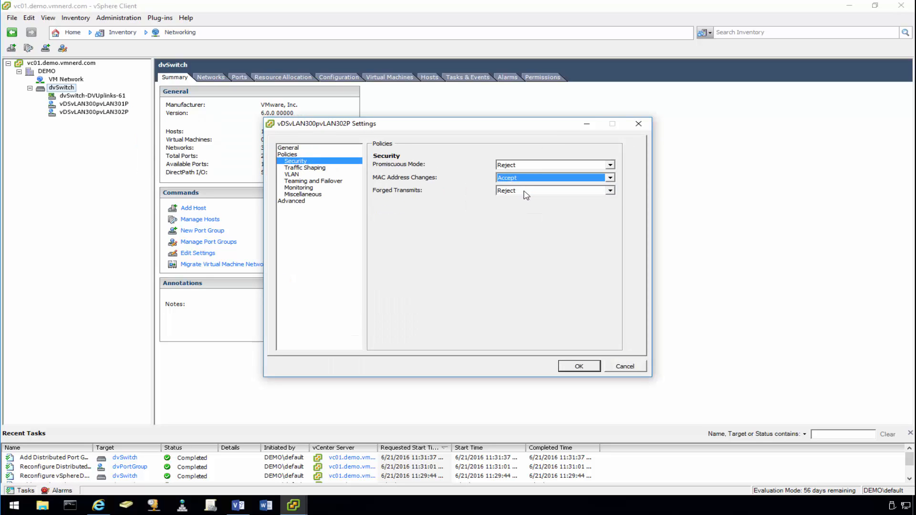
pyautogui.click(527, 191)
pyautogui.click(520, 200)
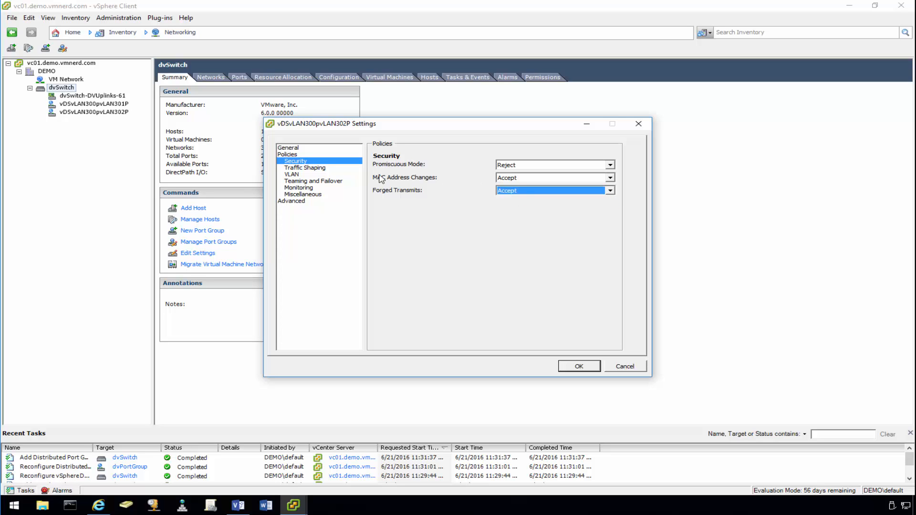
# - Check the VLAN policy and the Visio network diagram, then save the security settings
pyautogui.click(305, 168)
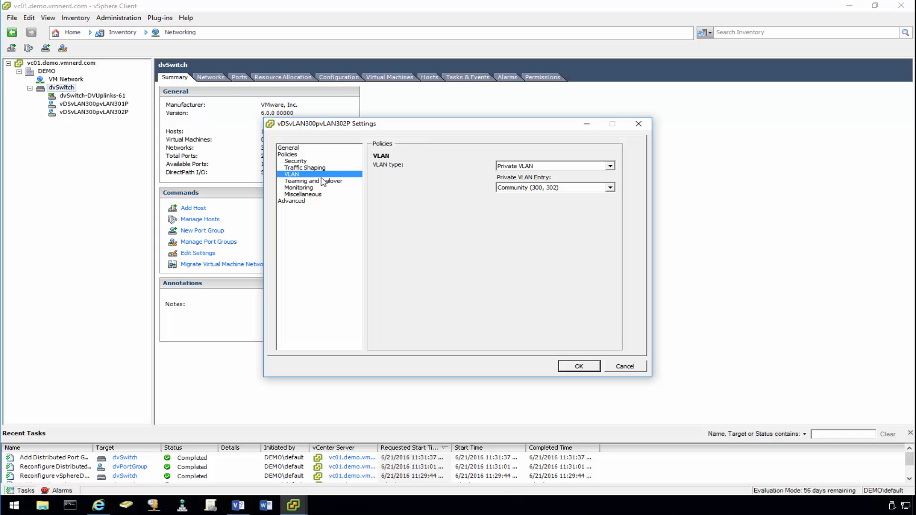
pyautogui.click(302, 162)
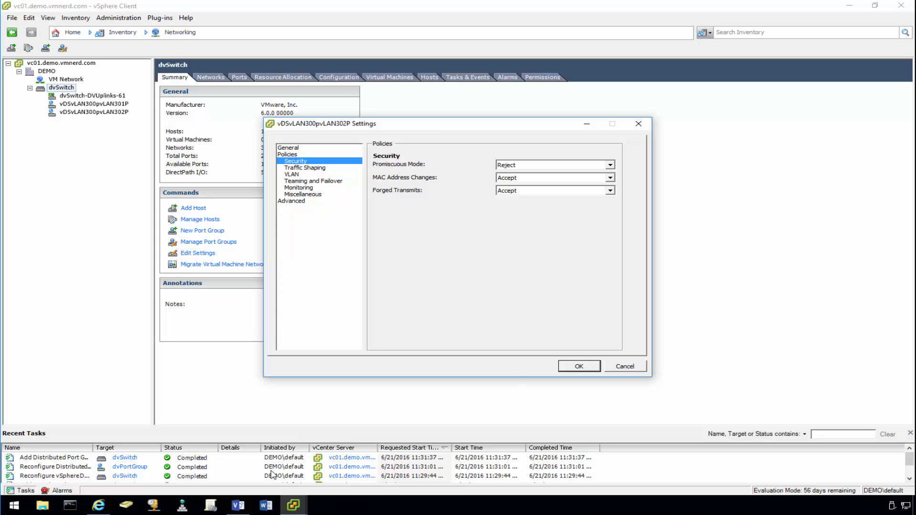
pyautogui.click(238, 505)
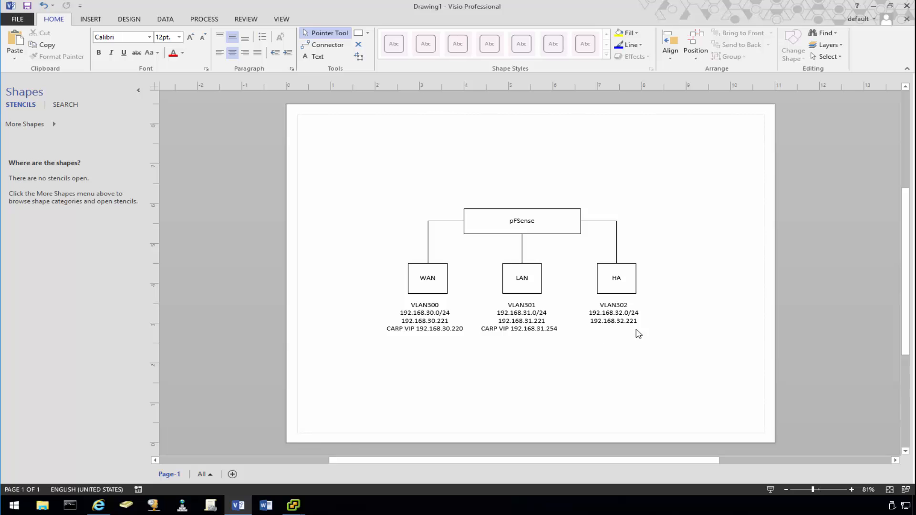
pyautogui.click(873, 6)
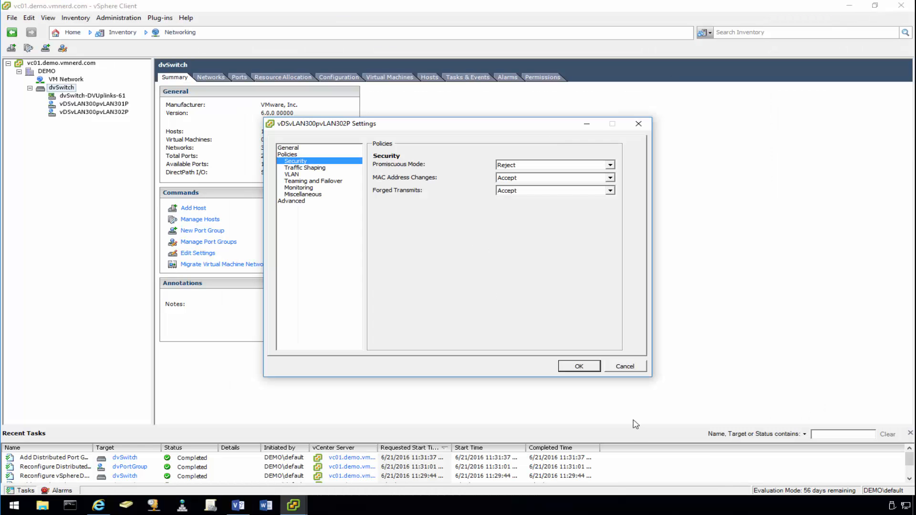
pyautogui.click(579, 366)
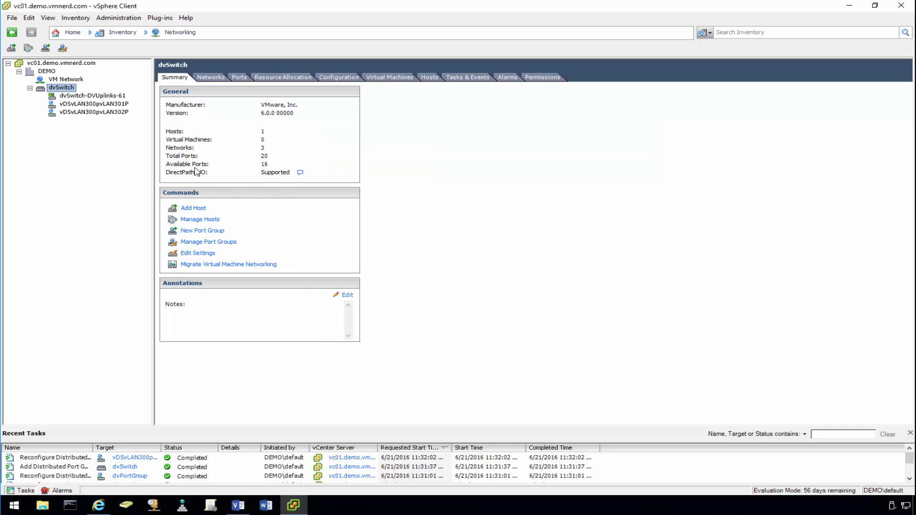
# - Go to esx01's networking configuration and open vSwitch0's properties
pyautogui.click(47, 71)
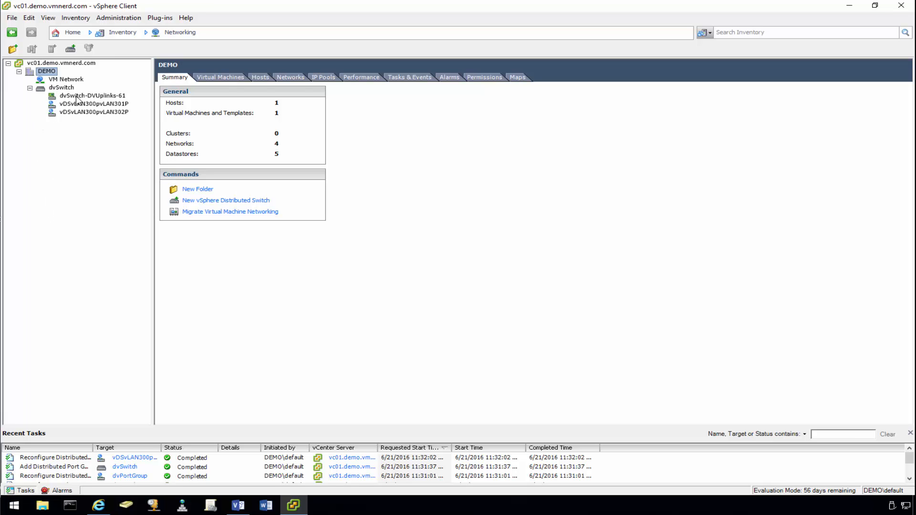
pyautogui.click(74, 33)
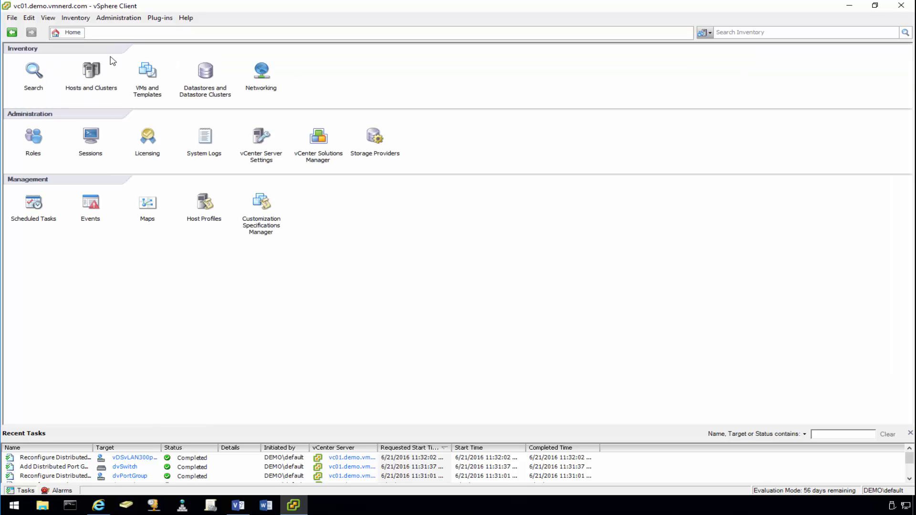
pyautogui.click(92, 72)
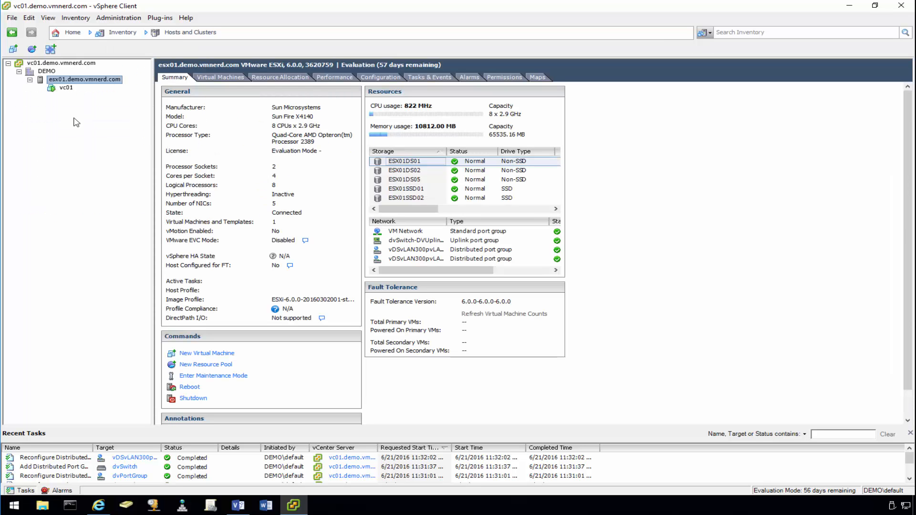
pyautogui.click(381, 78)
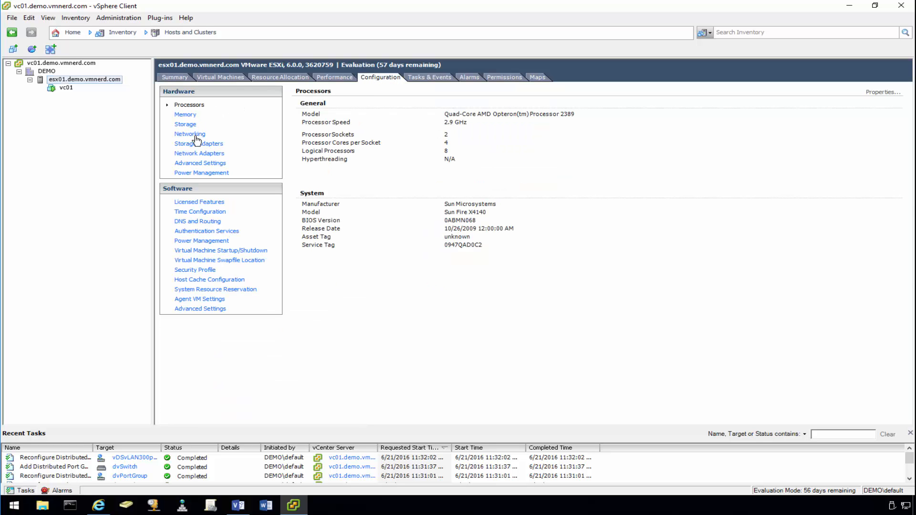
pyautogui.click(196, 137)
pyautogui.click(516, 129)
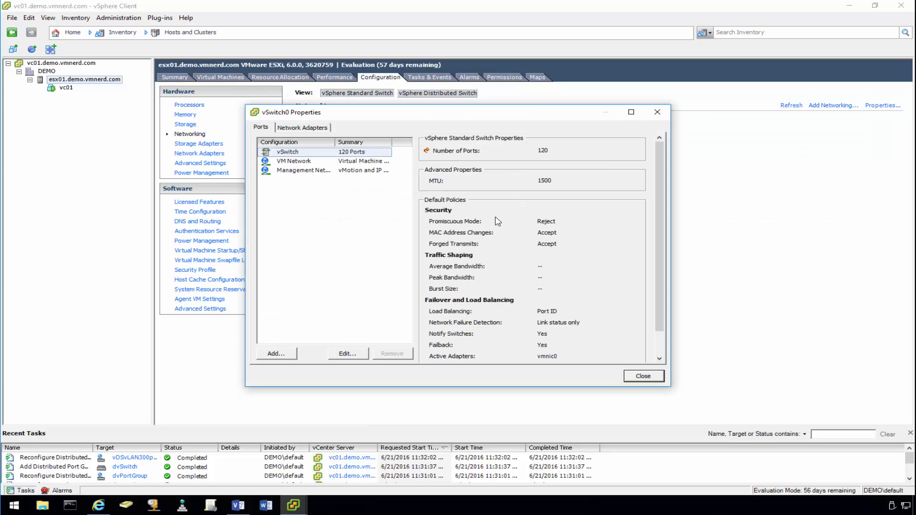
# - Add a Virtual Machine port group labelled vLAN300 with VLAN ID 300 to vSwitch0
pyautogui.click(309, 197)
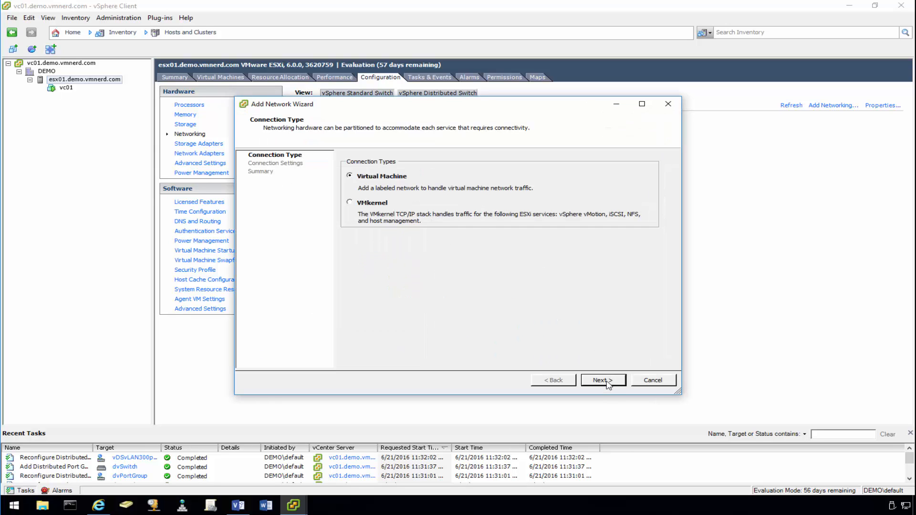
pyautogui.click(603, 380)
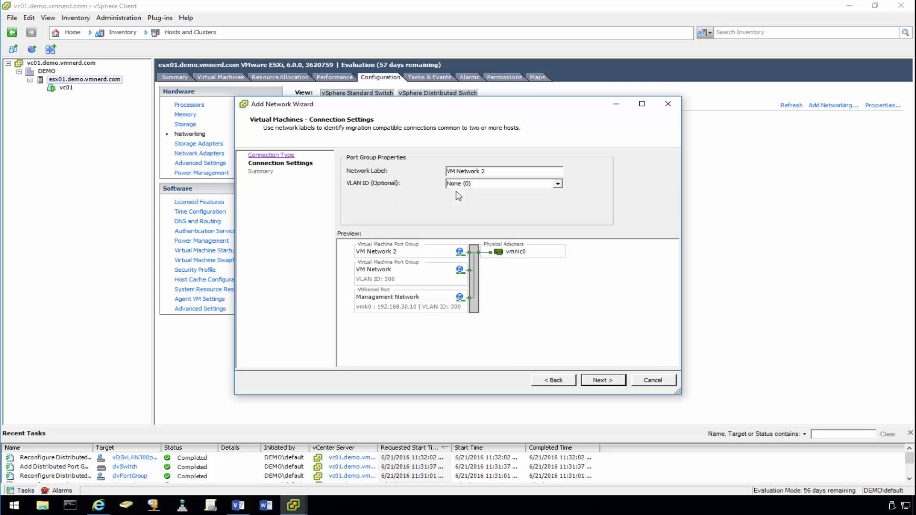
pyautogui.write('vLAN300')
pyautogui.press('Tab')
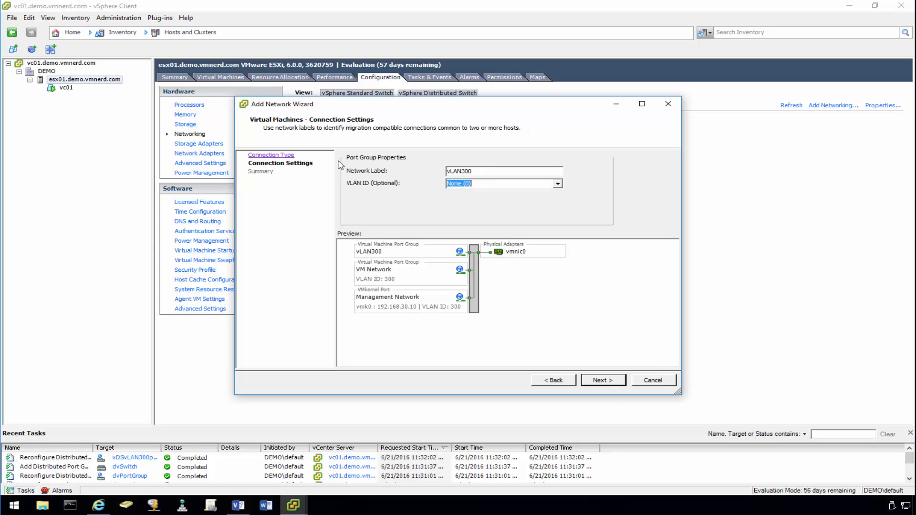
pyautogui.write('300')
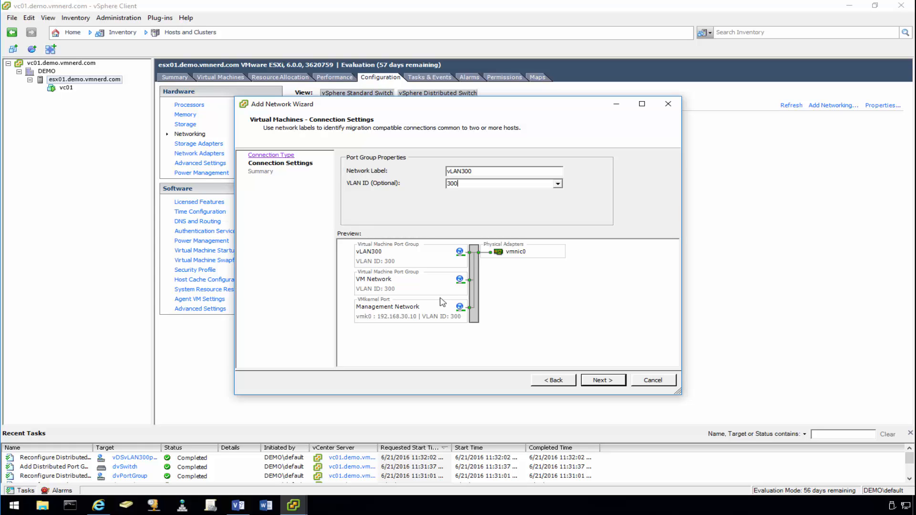
pyautogui.click(613, 382)
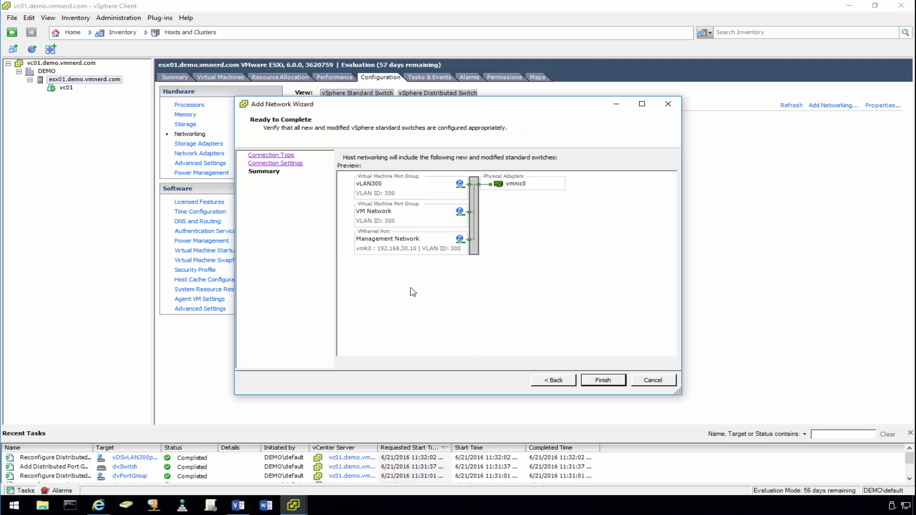
pyautogui.click(604, 381)
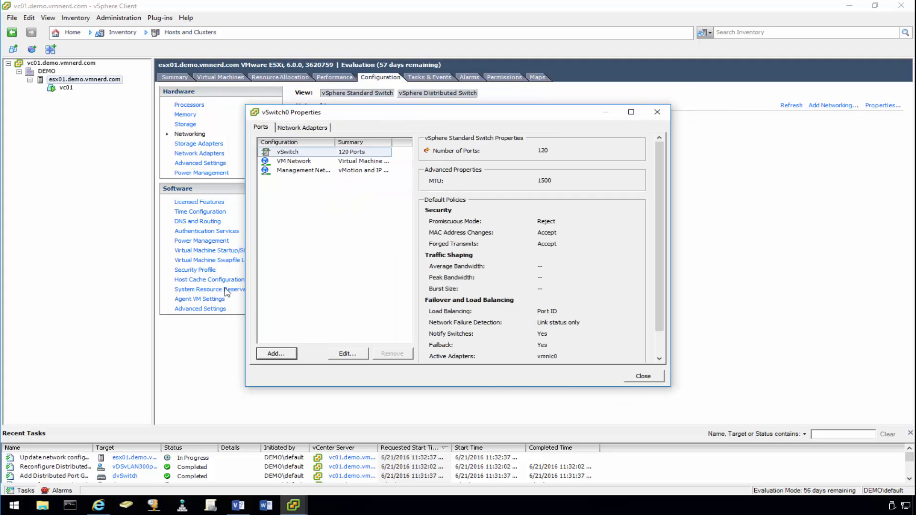
# - Override vLAN300's security policy so promiscuous mode is set to Accept
pyautogui.click(320, 181)
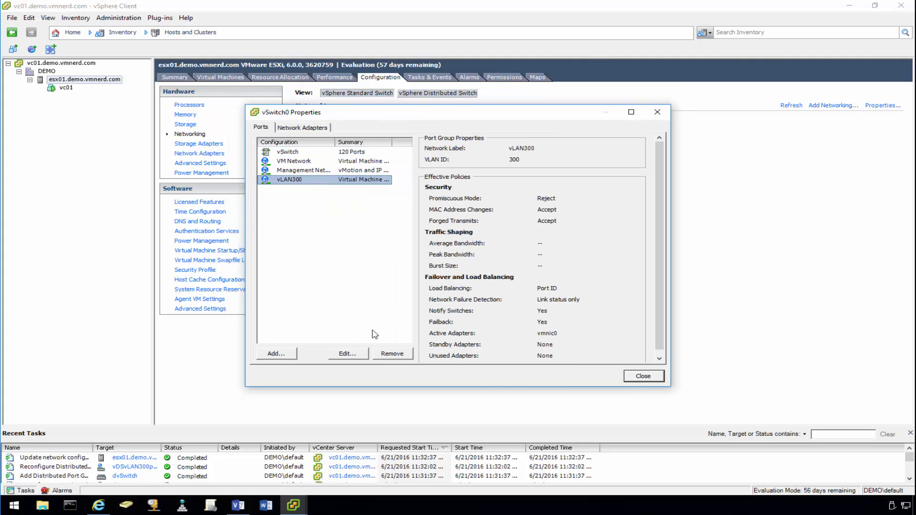
pyautogui.click(352, 356)
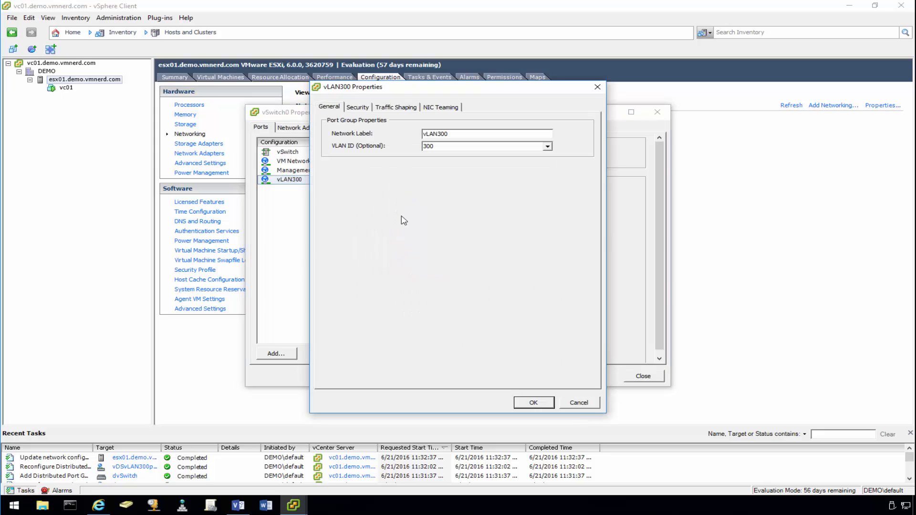
pyautogui.click(361, 109)
pyautogui.click(426, 137)
pyautogui.click(476, 137)
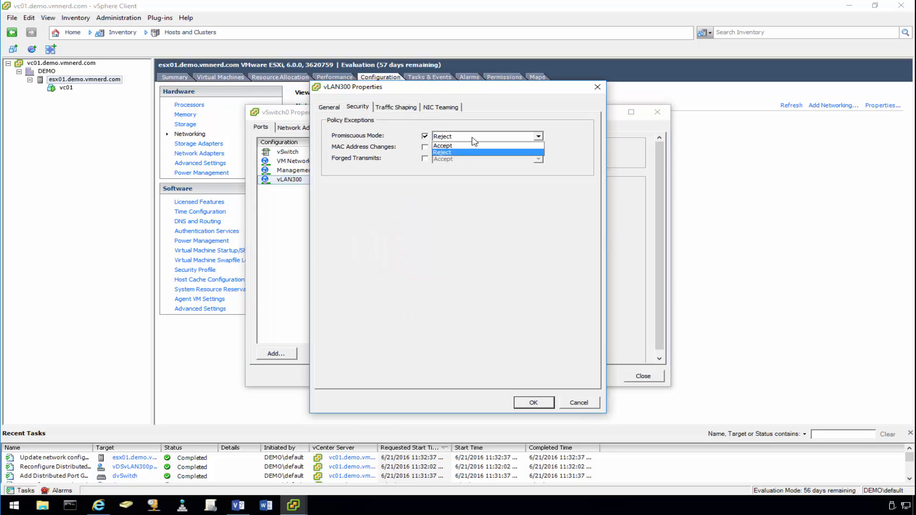
pyautogui.click(477, 149)
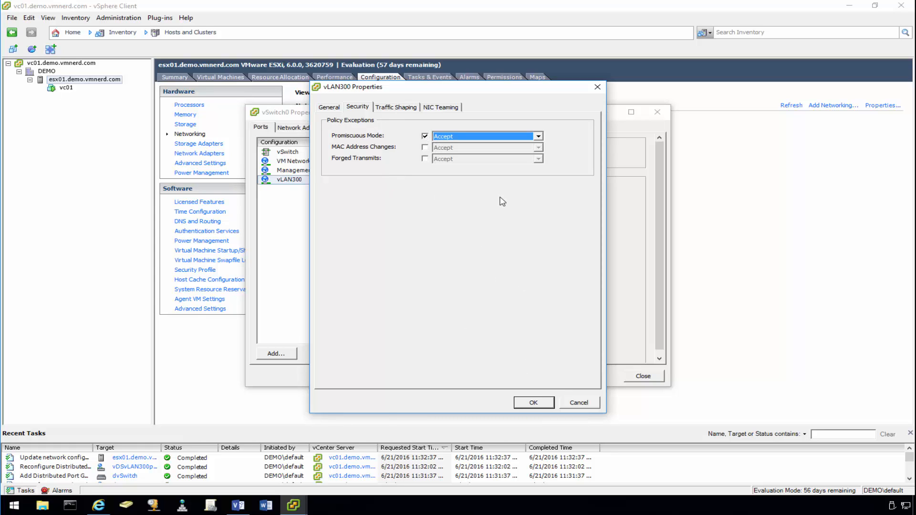
pyautogui.click(531, 404)
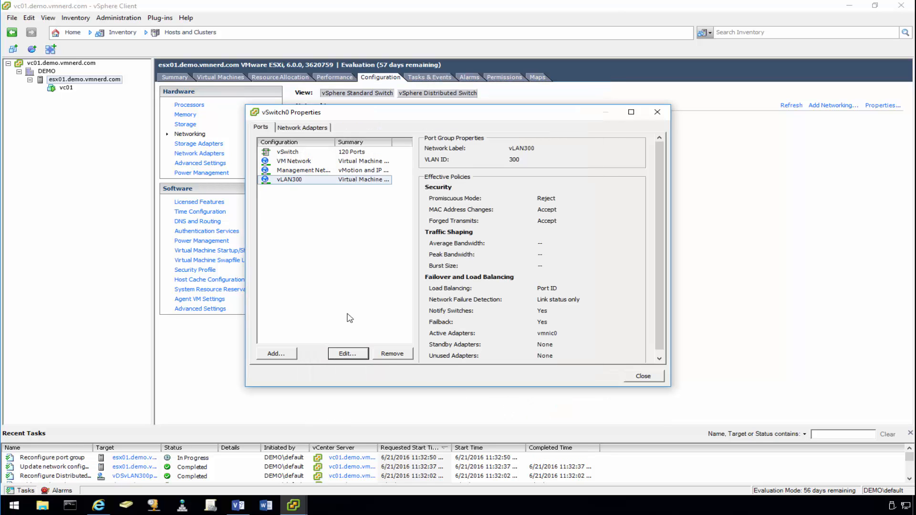
# - Close the vSwitch0 properties and bring up the Visio network diagram
pyautogui.click(644, 377)
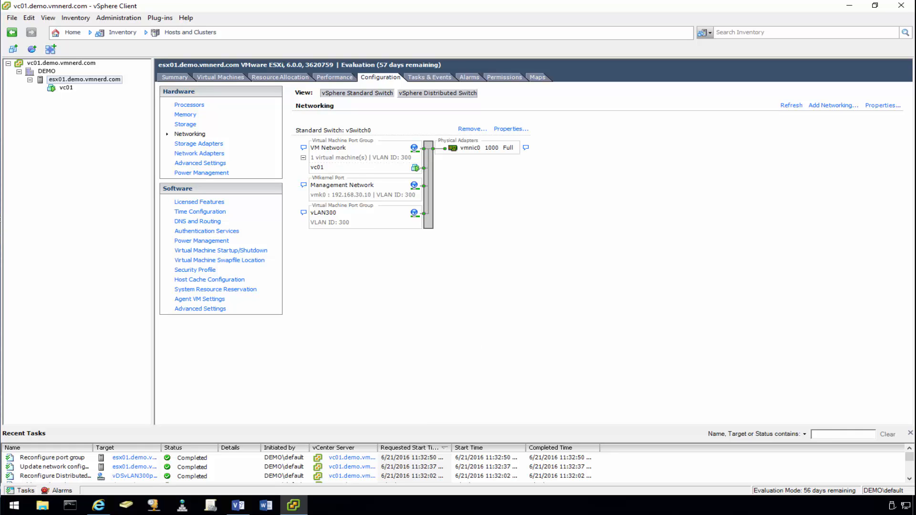
pyautogui.rightClick(82, 81)
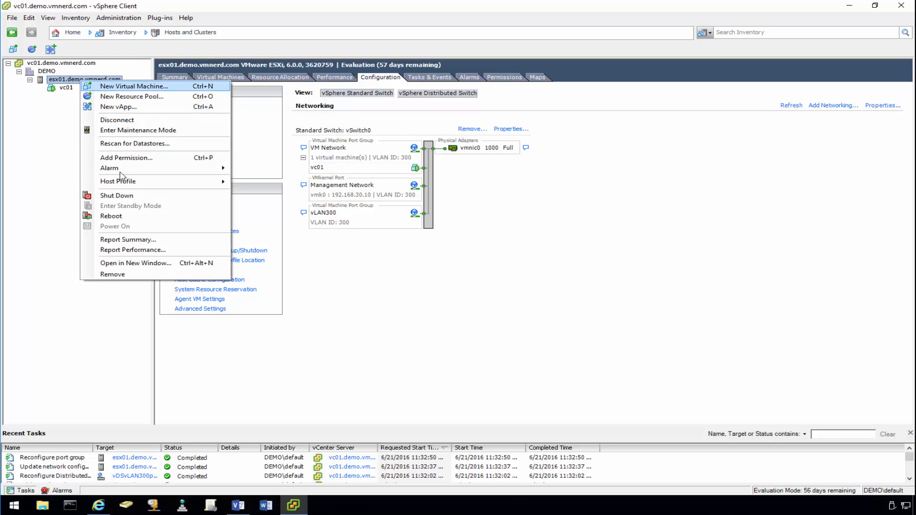
pyautogui.click(237, 506)
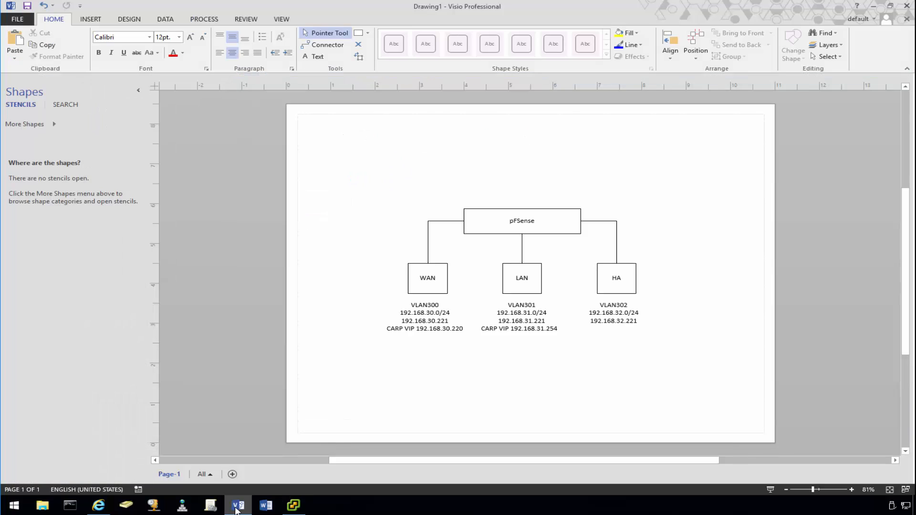
# - Change the top pFSense box label to pf01.demo.vmnerd.com, then minimize Visio
pyautogui.doubleClick(532, 222)
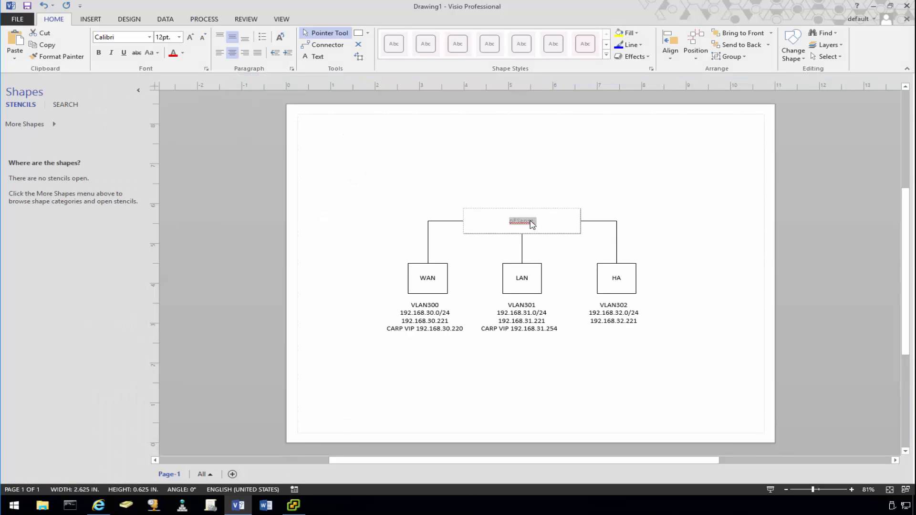
pyautogui.write('pf01.')
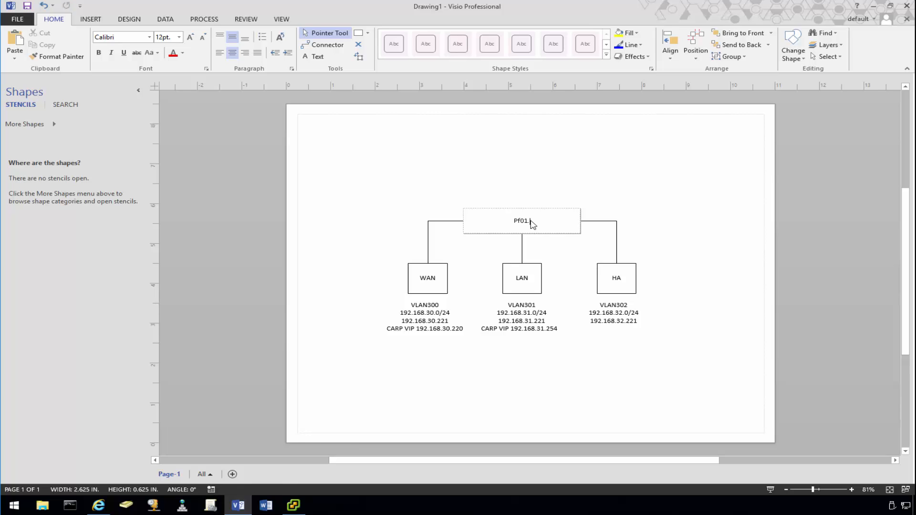
pyautogui.hotkey('ctrl', 'z')
pyautogui.write('demo.')
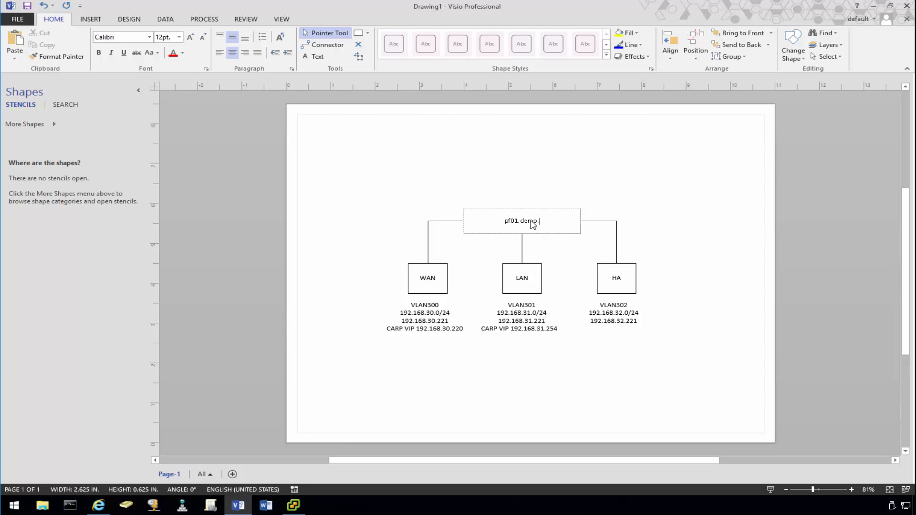
pyautogui.write('n')
pyautogui.write('mne')
pyautogui.write('rd.com')
pyautogui.click(479, 172)
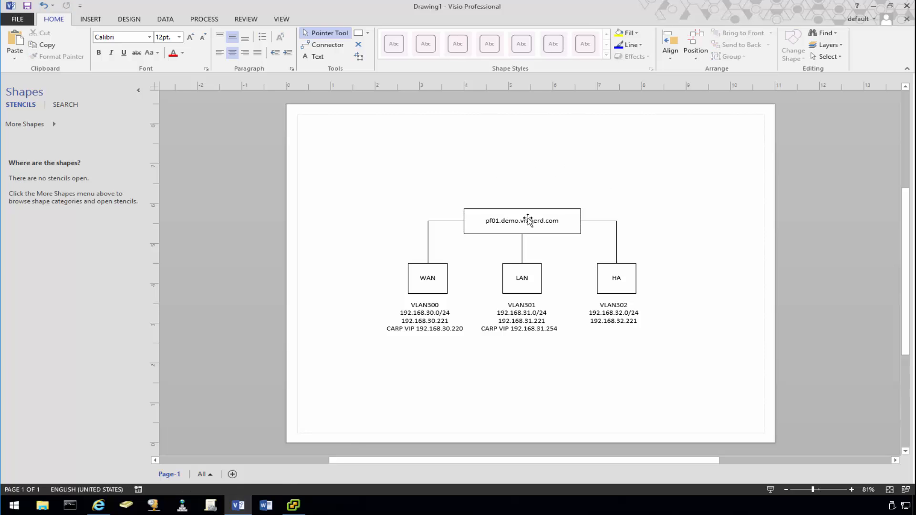
pyautogui.click(876, 7)
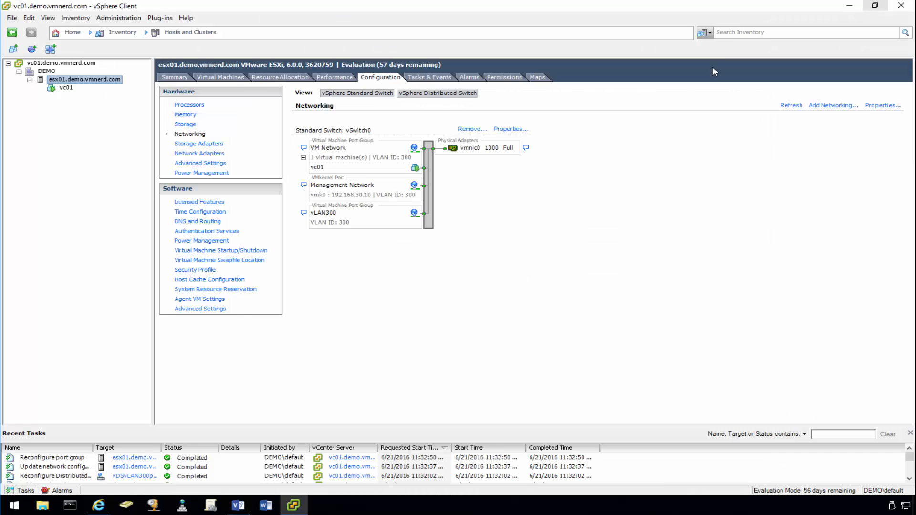
# - Start a Typical new virtual machine on esx01, name it, and store it on ESX01SSD01
pyautogui.rightClick(94, 80)
pyautogui.click(479, 200)
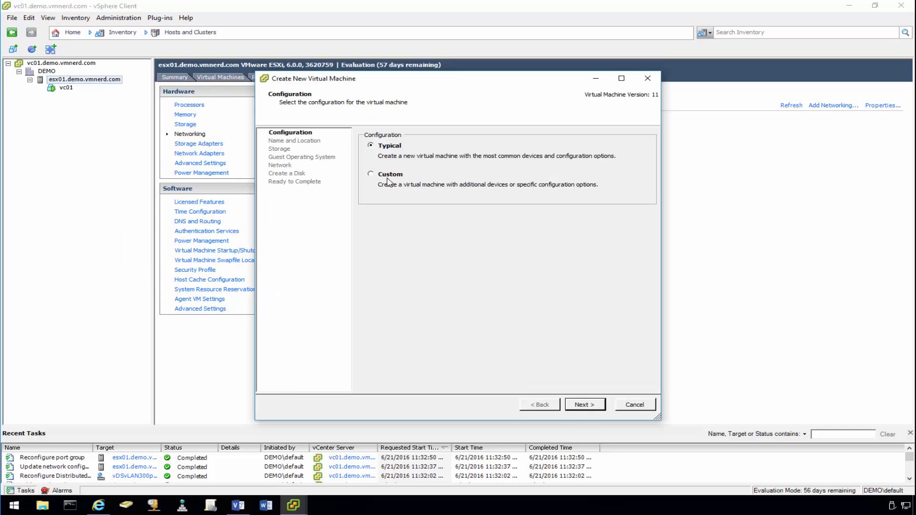
pyautogui.click(586, 405)
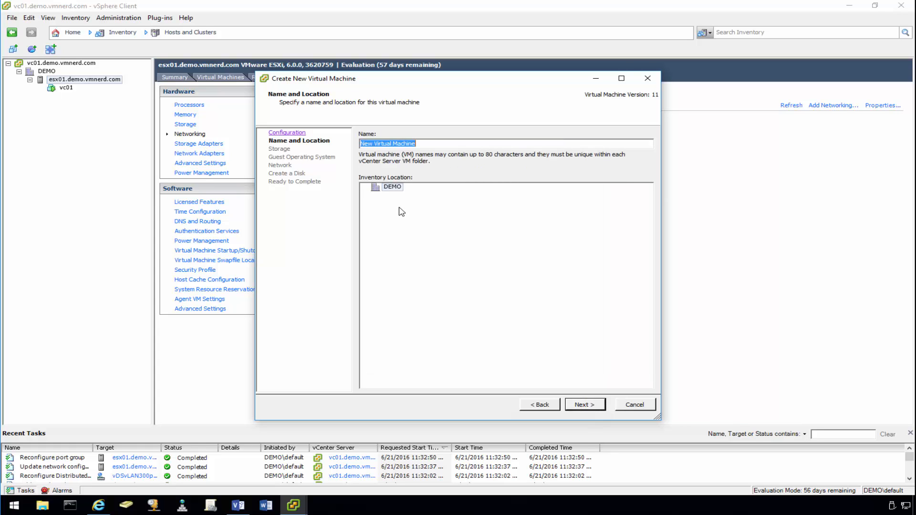
pyautogui.write('pf01')
pyautogui.click(590, 405)
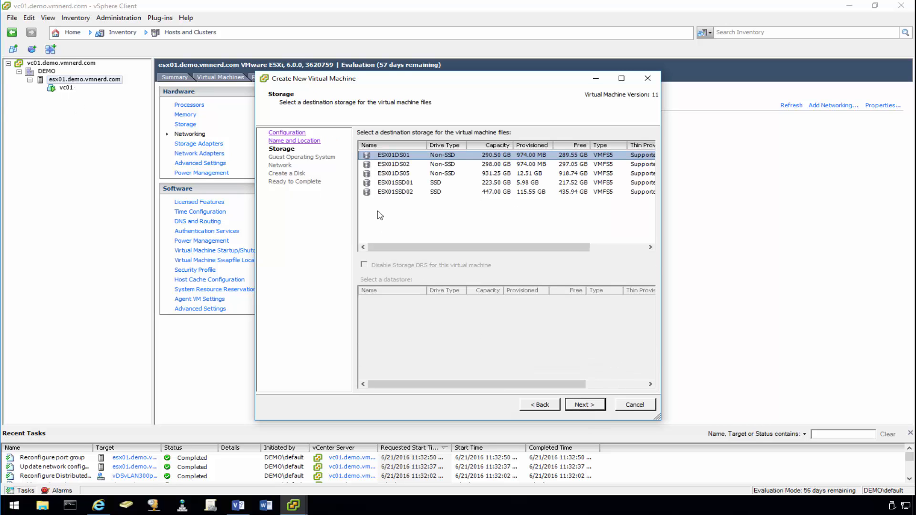
pyautogui.click(409, 193)
pyautogui.click(418, 184)
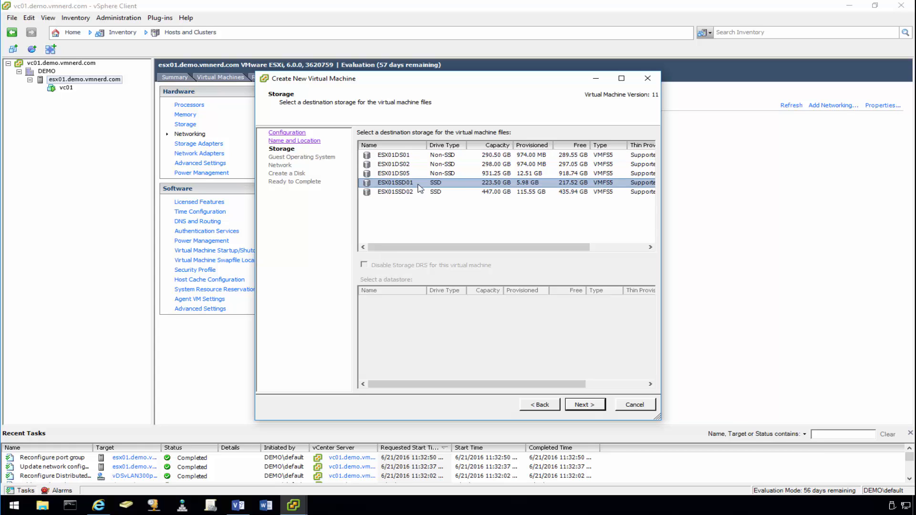
pyautogui.click(583, 404)
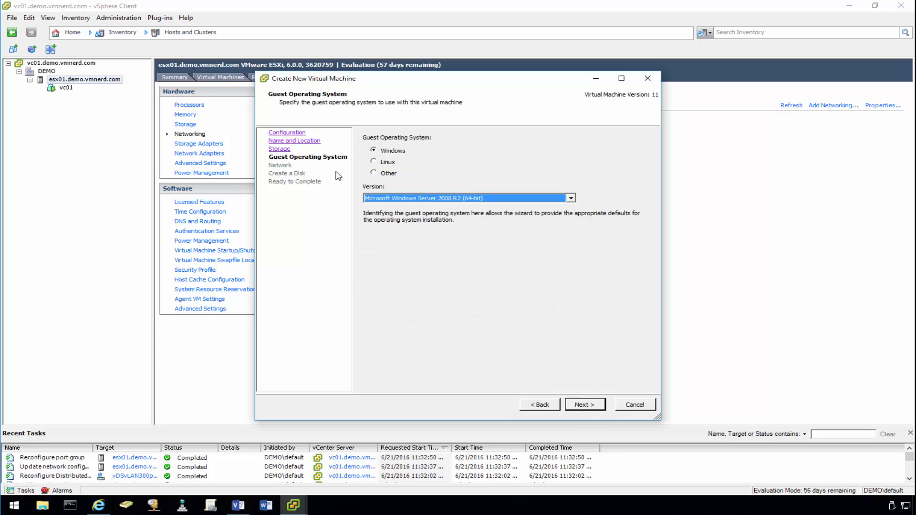
# - Set the guest operating system to Other, version FreeBSD (64-bit)
pyautogui.click(389, 174)
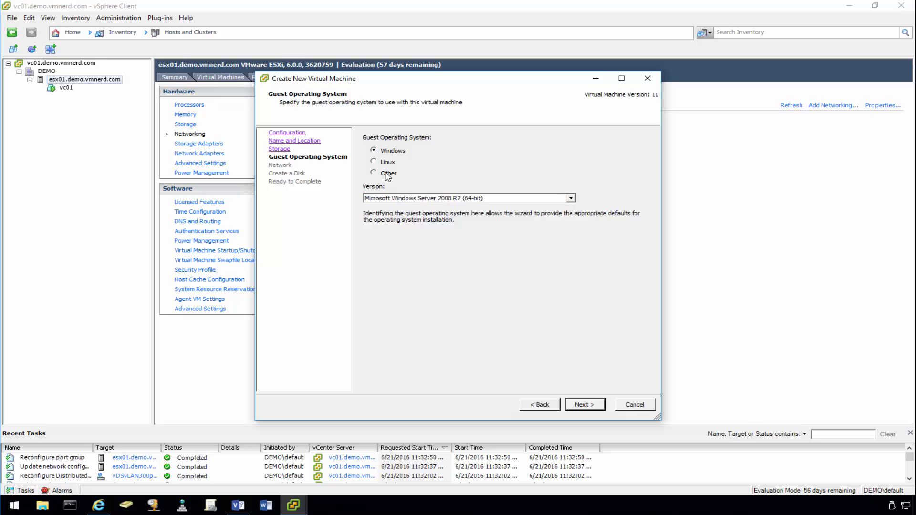
pyautogui.click(424, 197)
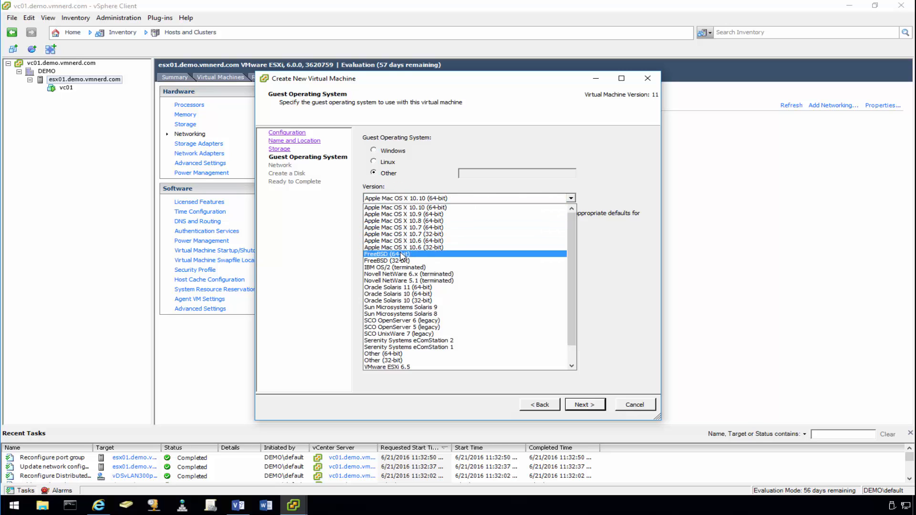
pyautogui.click(402, 254)
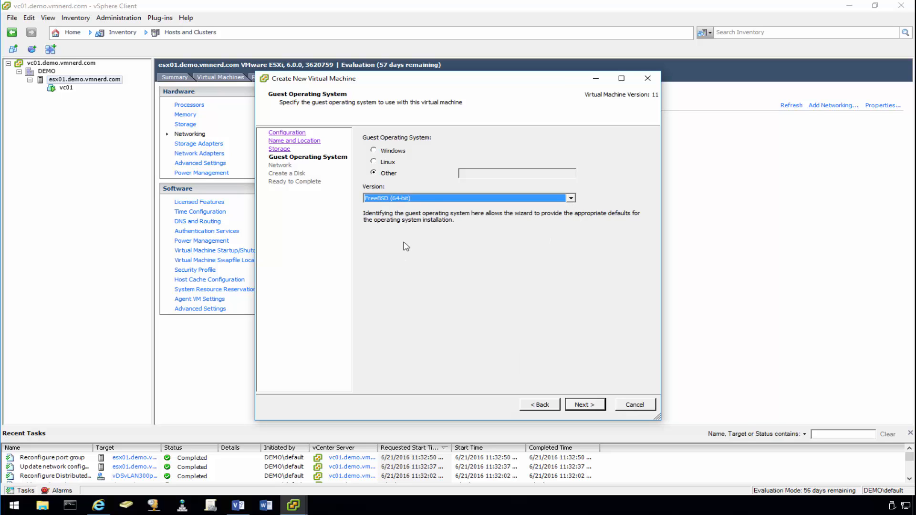
pyautogui.click(439, 200)
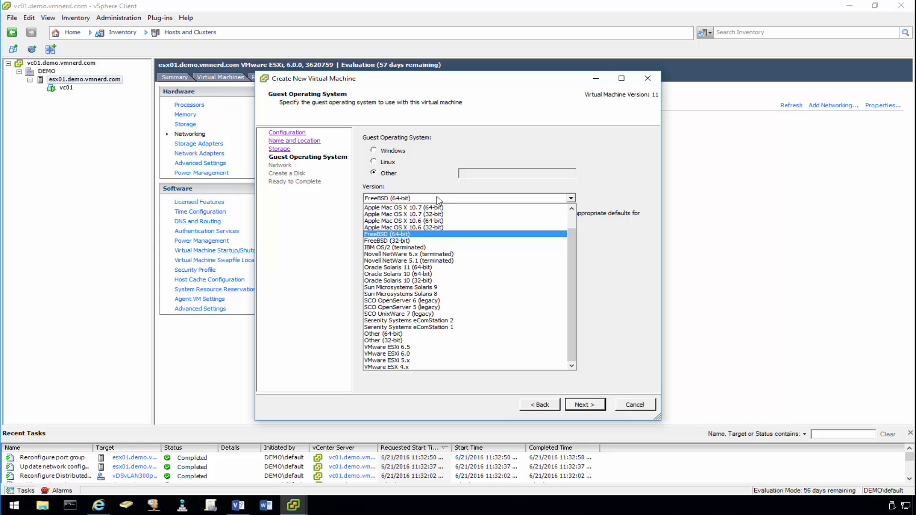
pyautogui.click(439, 199)
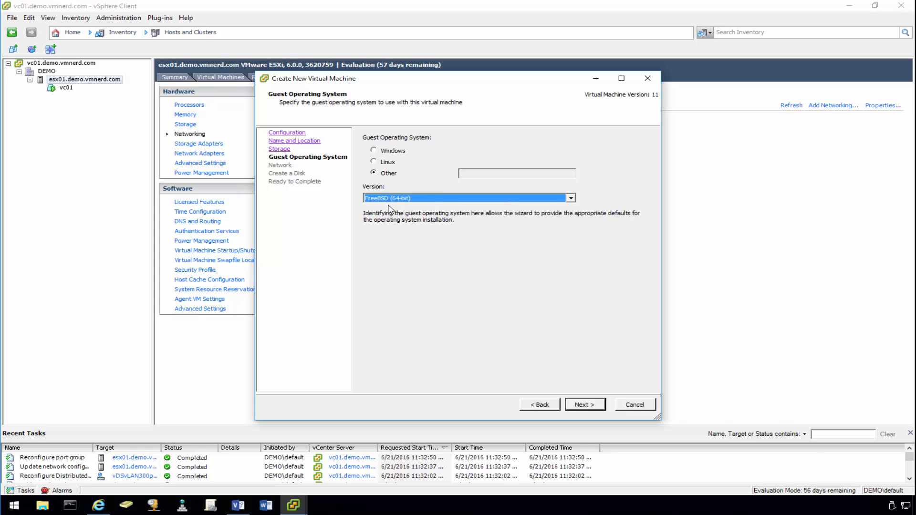
# - Give the VM three network adapters, all of type VMXNET 3
pyautogui.click(585, 404)
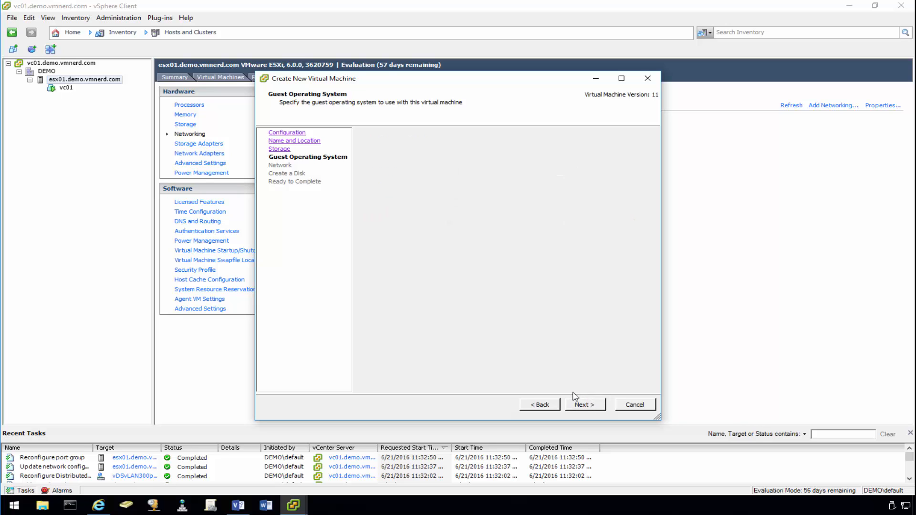
pyautogui.click(535, 151)
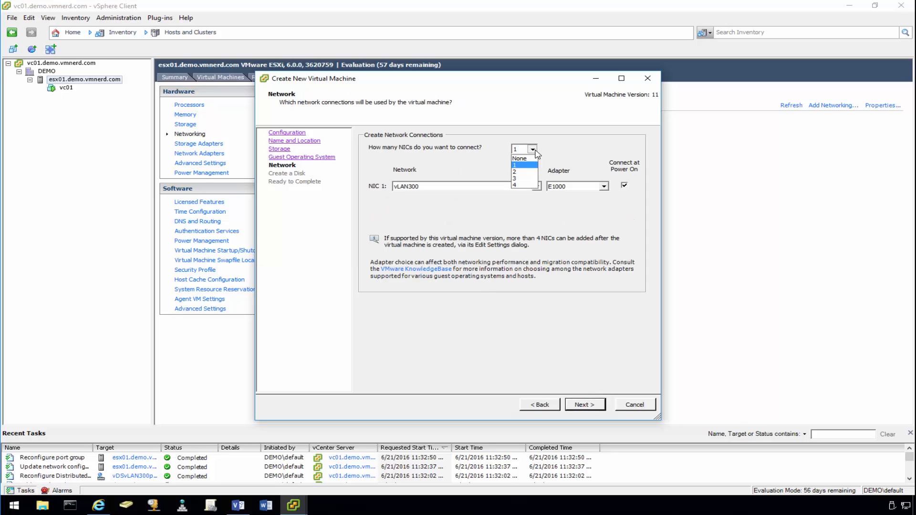
pyautogui.click(525, 178)
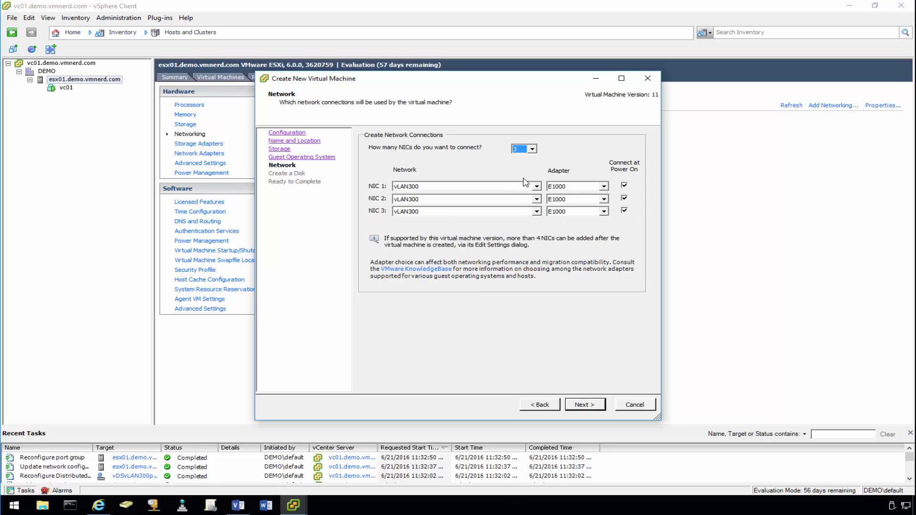
pyautogui.click(571, 187)
pyautogui.click(572, 207)
pyautogui.click(573, 200)
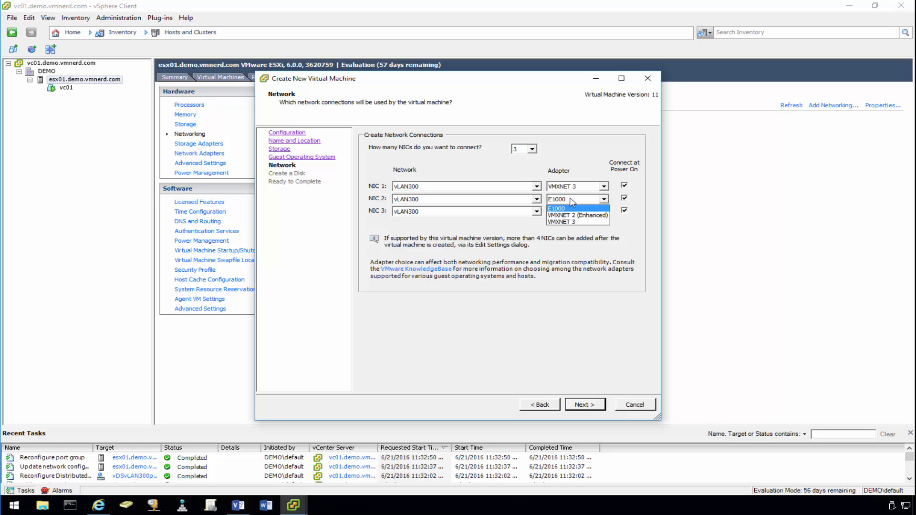
pyautogui.click(573, 221)
pyautogui.click(574, 212)
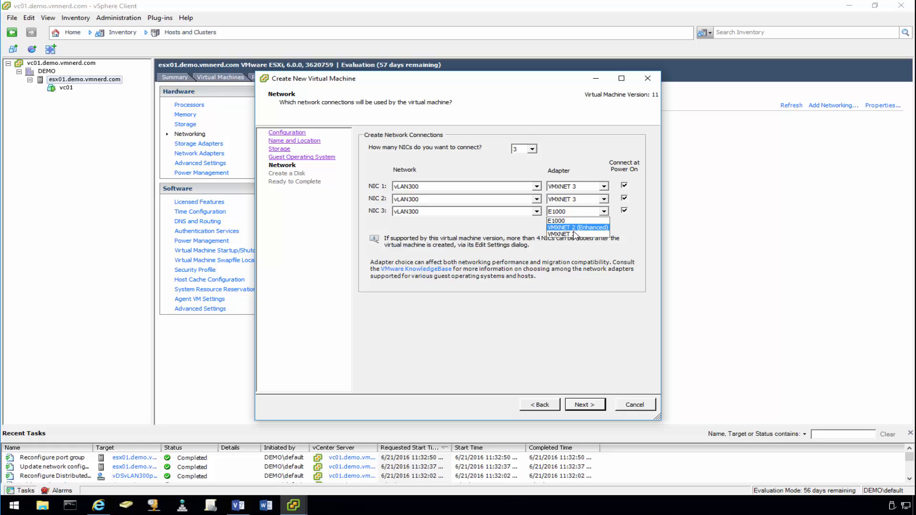
pyautogui.click(566, 234)
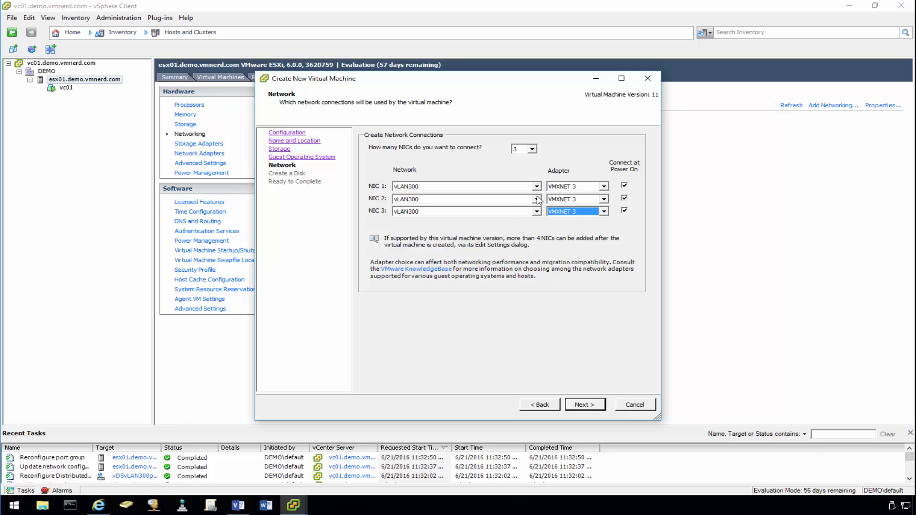
# - Connect NIC 2 to vDSvLAN300pvLAN301P and NIC 3 to vDSvLAN300pvLAN302P
pyautogui.click(453, 200)
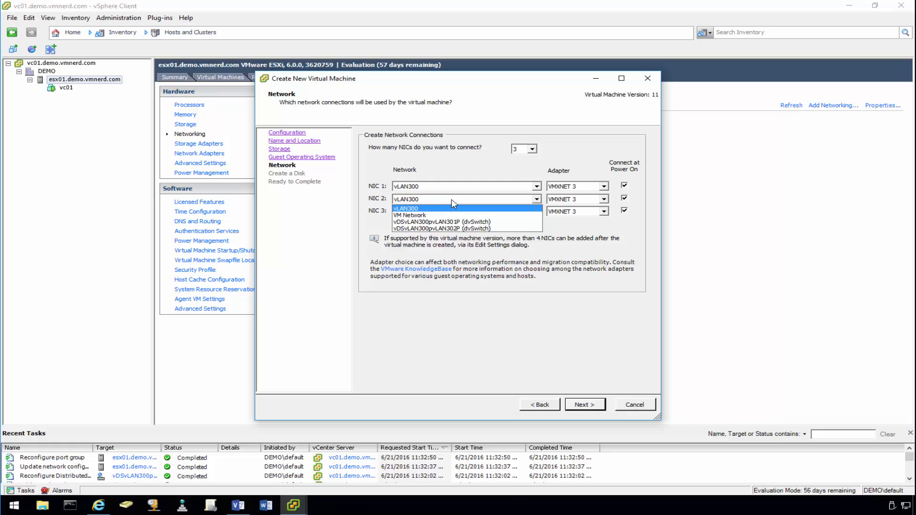
pyautogui.click(472, 222)
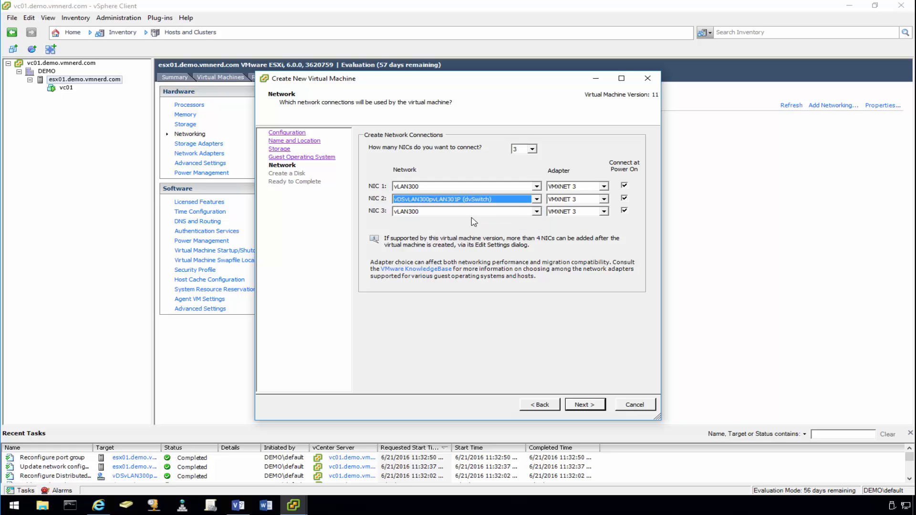
pyautogui.click(480, 212)
pyautogui.click(475, 241)
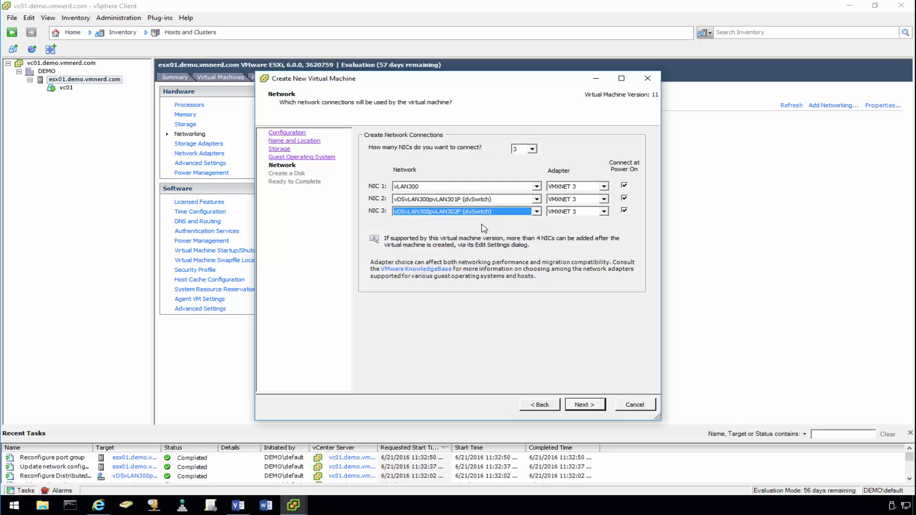
# - Make the 16 GB disk thin provisioned and tick 'Edit the virtual machine settings before completion'
pyautogui.click(585, 405)
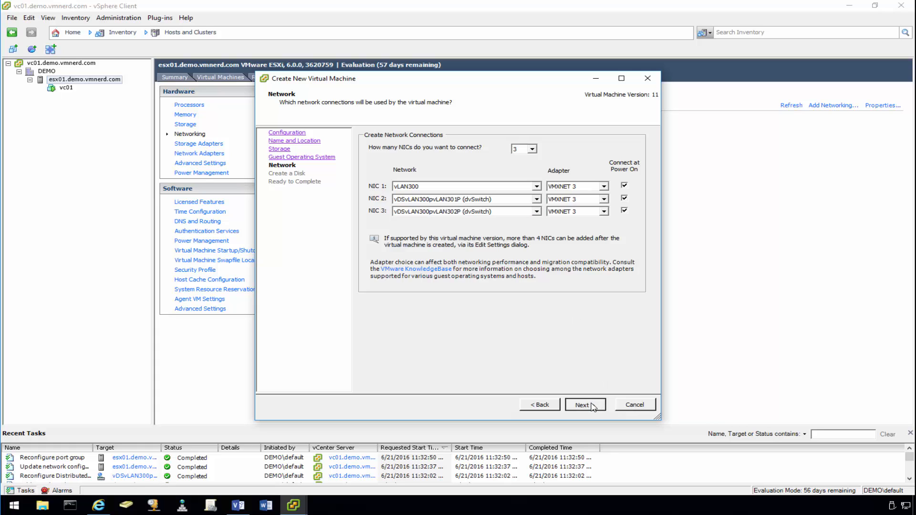
pyautogui.click(384, 209)
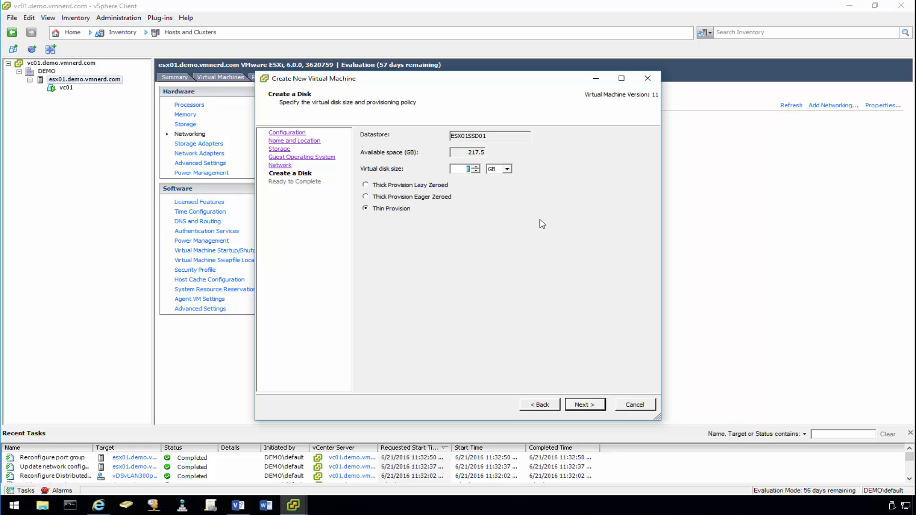
pyautogui.click(585, 405)
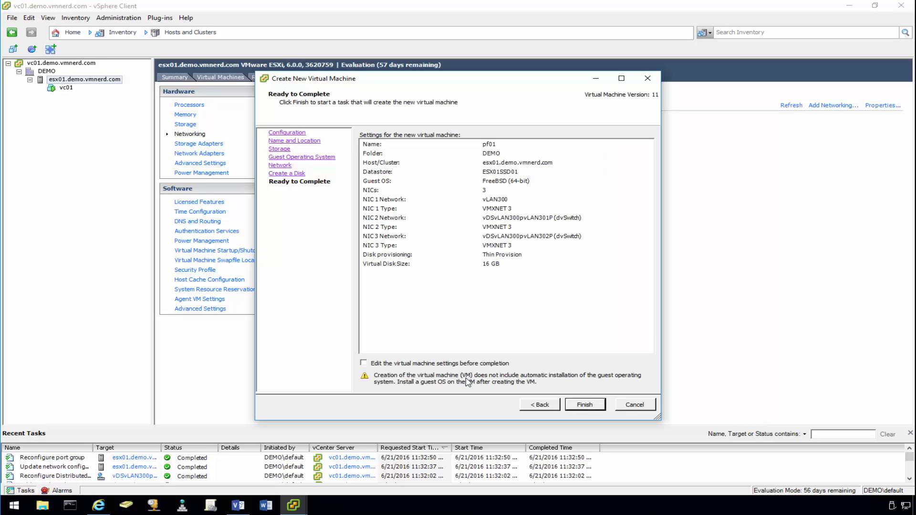
pyautogui.click(388, 365)
# - Set pf01's memory to 2048 MB and 2 cores per socket, and remove the floppy drive
pyautogui.click(582, 405)
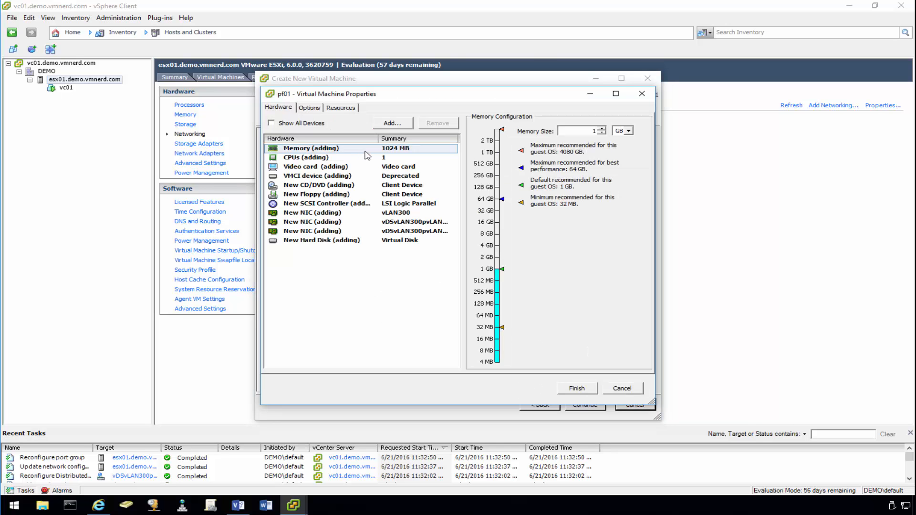
pyautogui.doubleClick(589, 130)
pyautogui.click(387, 159)
pyautogui.click(610, 139)
pyautogui.click(596, 154)
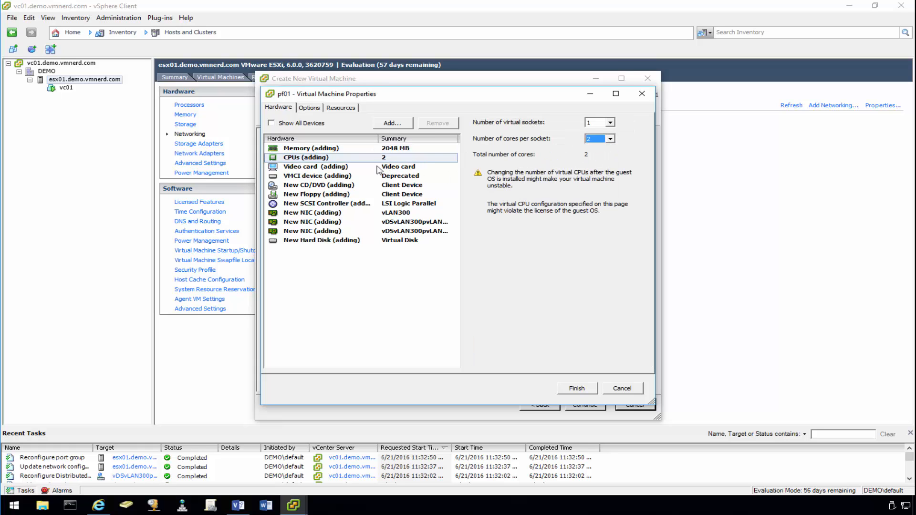
pyautogui.click(339, 197)
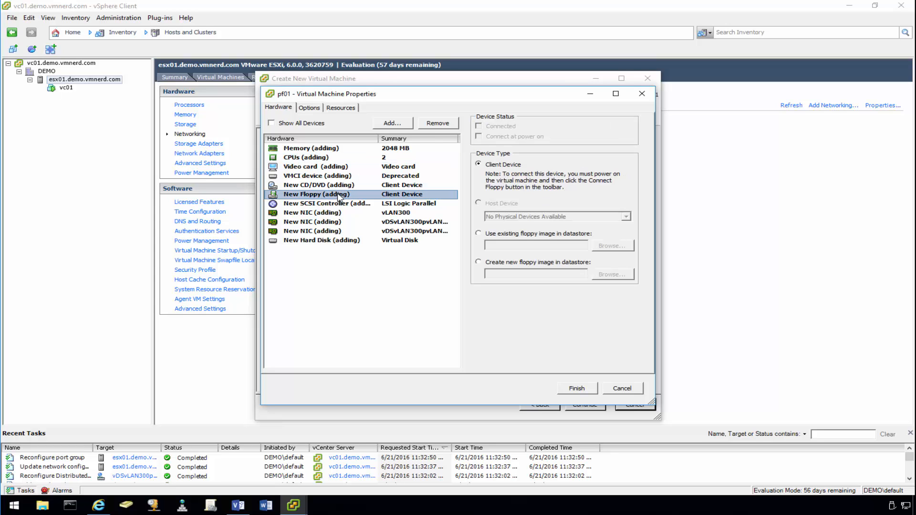
pyautogui.click(440, 124)
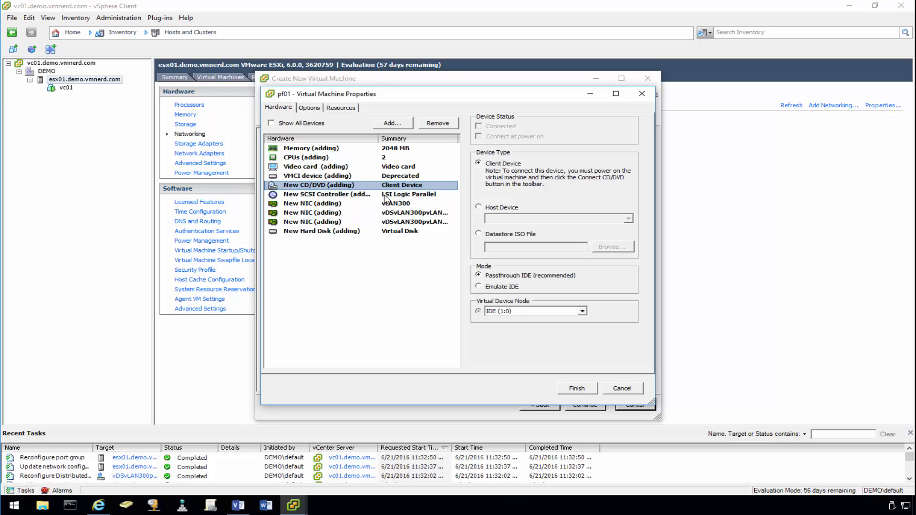
# - Change the SCSI controller type to LSI Logic SAS
pyautogui.click(324, 195)
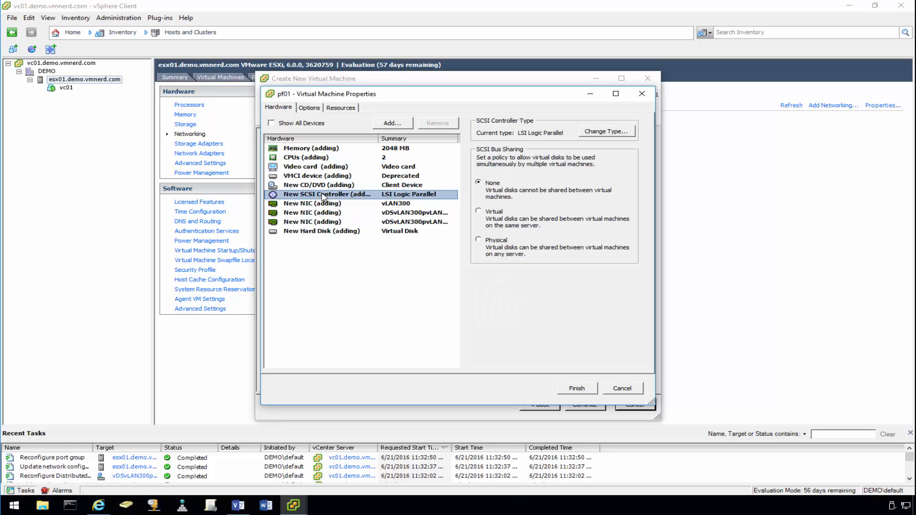
pyautogui.click(606, 136)
pyautogui.click(170, 208)
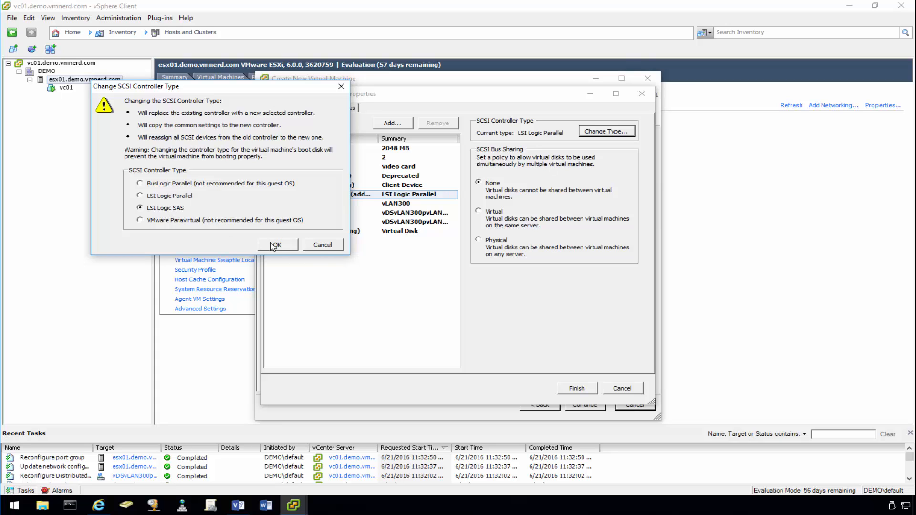
pyautogui.click(272, 244)
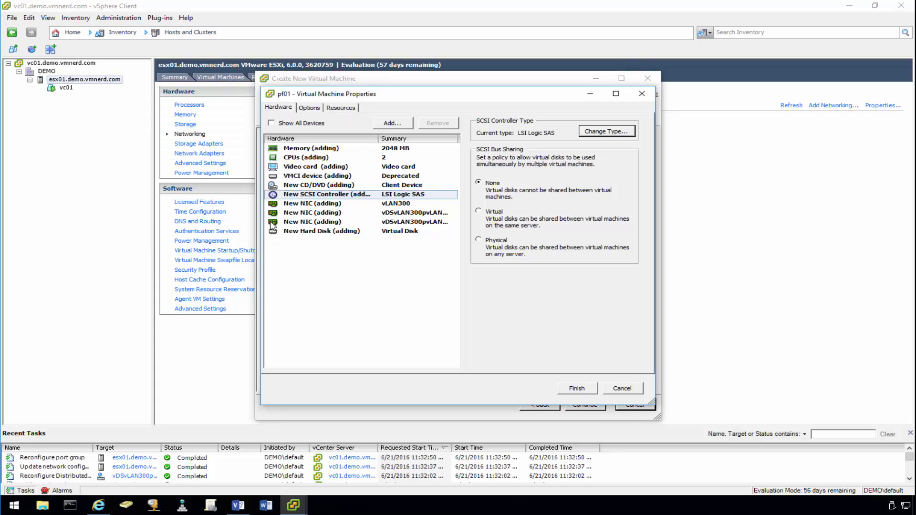
# - Map the CD/DVD drive to the pfSense ISO in ESX01DS01's software folder, connected at power on
pyautogui.click(361, 187)
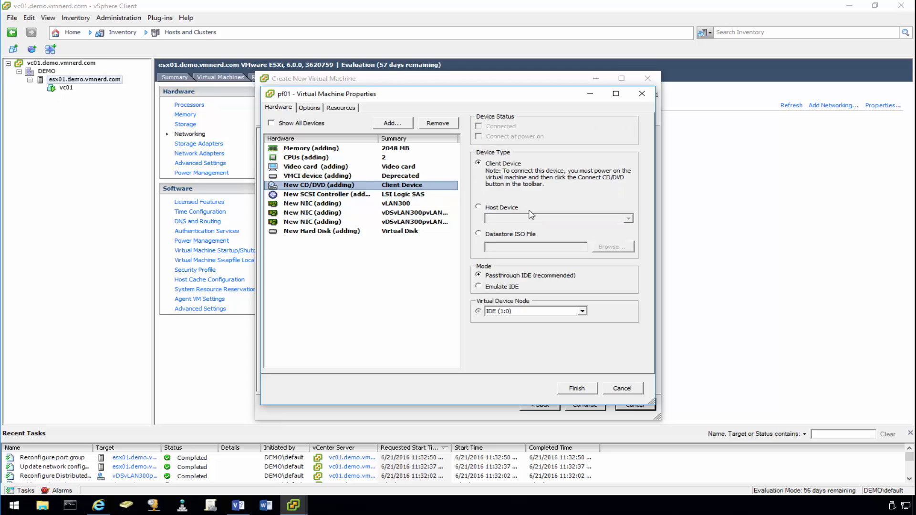
pyautogui.click(494, 235)
pyautogui.click(496, 139)
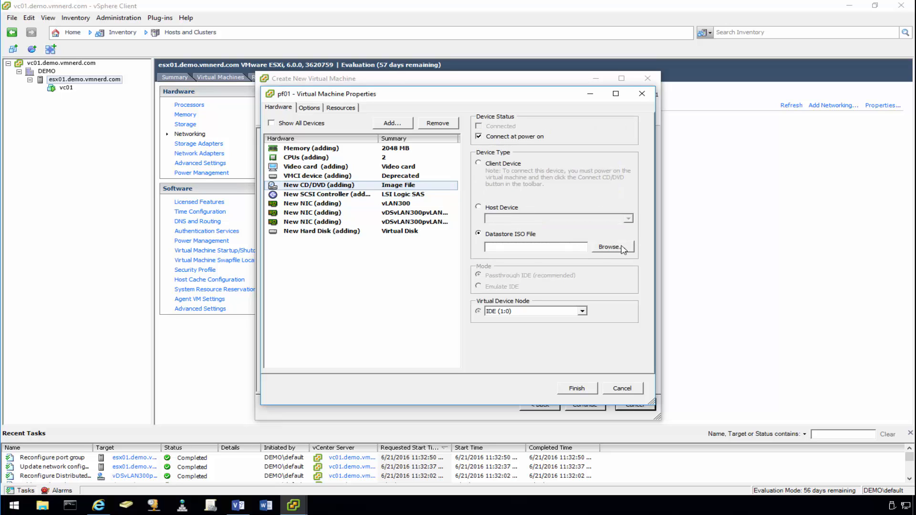
pyautogui.click(623, 249)
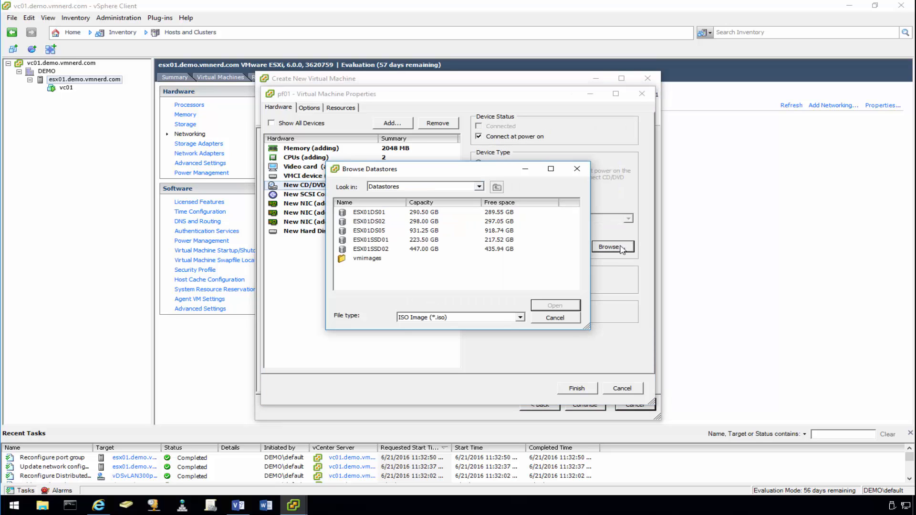
pyautogui.doubleClick(374, 214)
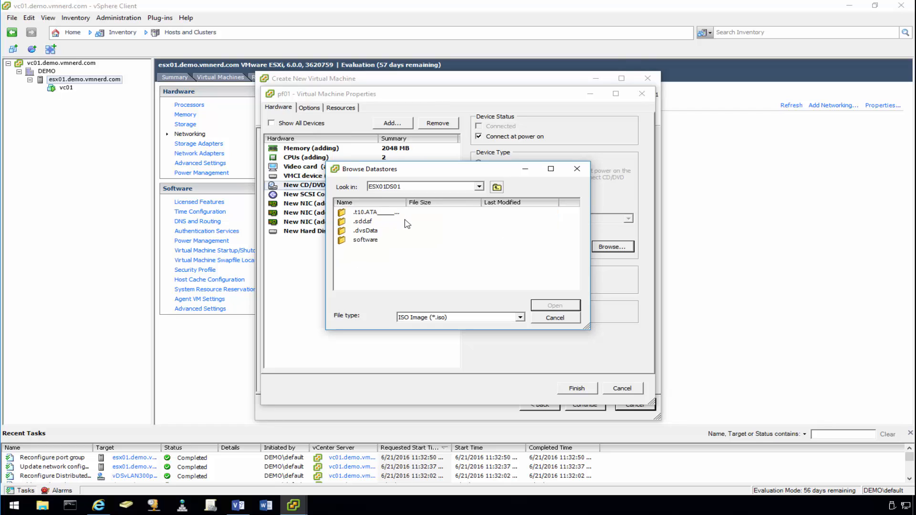
pyautogui.doubleClick(362, 240)
pyautogui.click(371, 214)
pyautogui.click(555, 306)
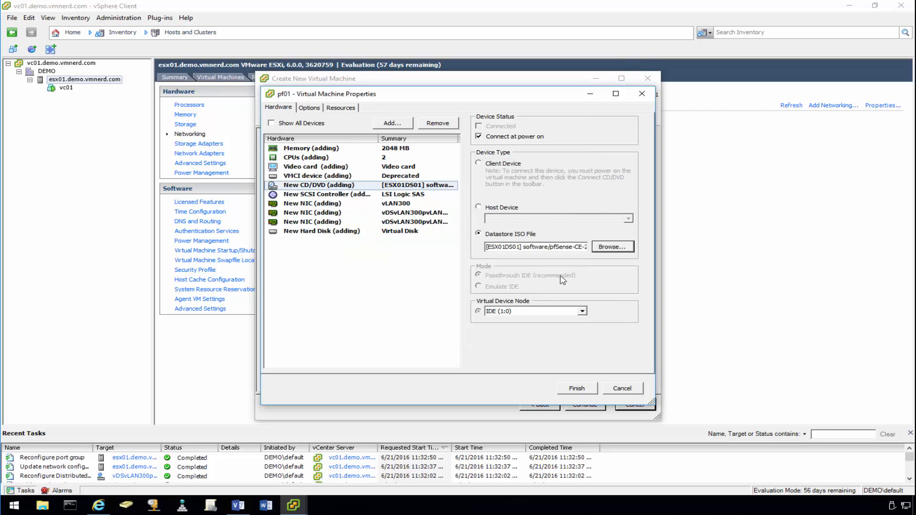
# - Finish the wizard to create pf01, power it on, and open its console window
pyautogui.click(577, 388)
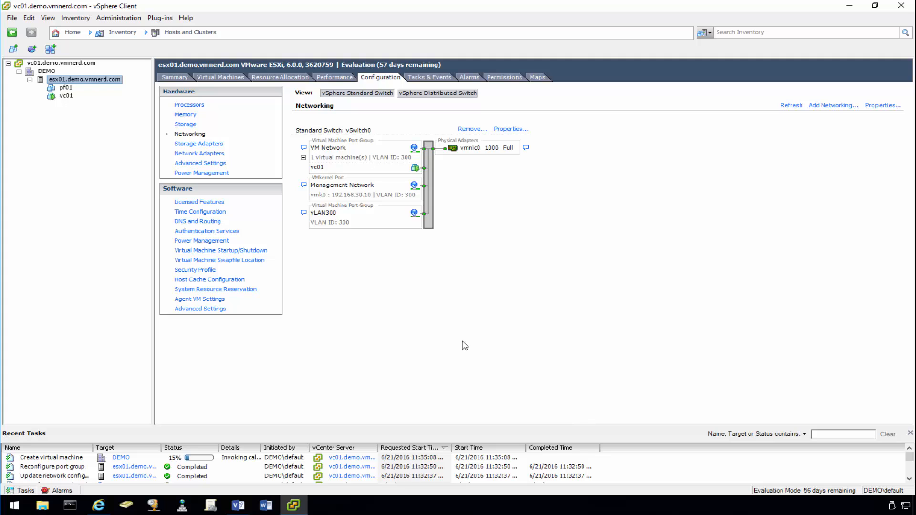
pyautogui.click(168, 77)
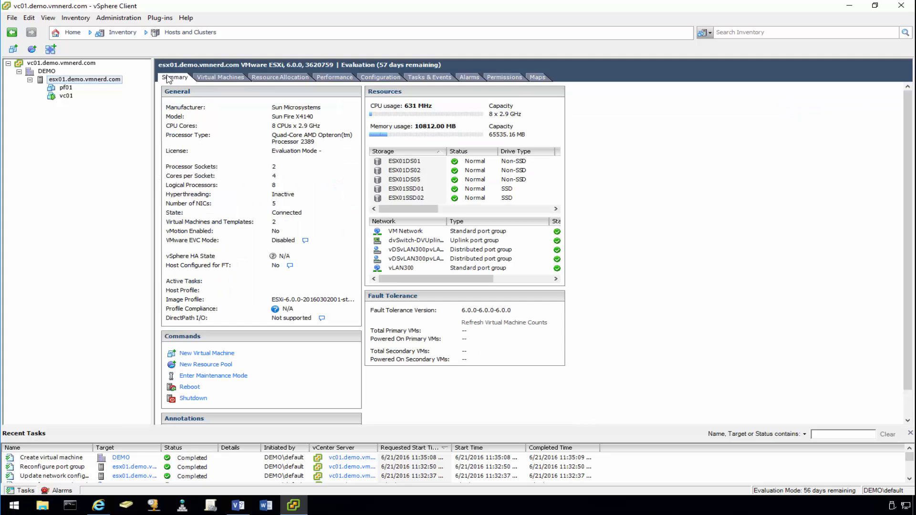
pyautogui.rightClick(62, 88)
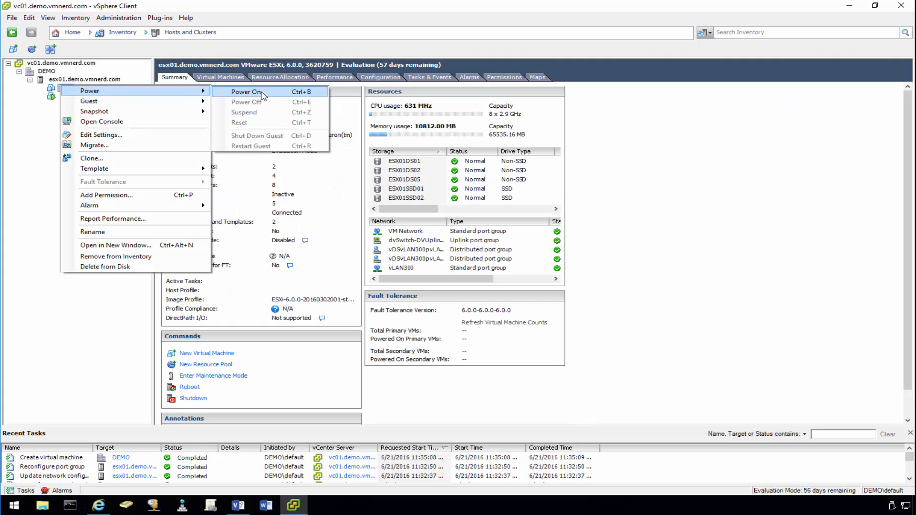
pyautogui.click(264, 96)
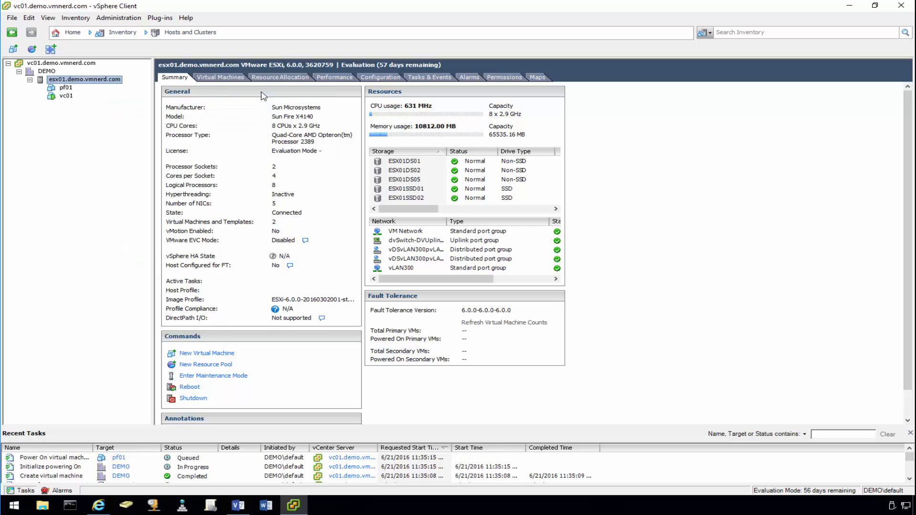
pyautogui.rightClick(64, 89)
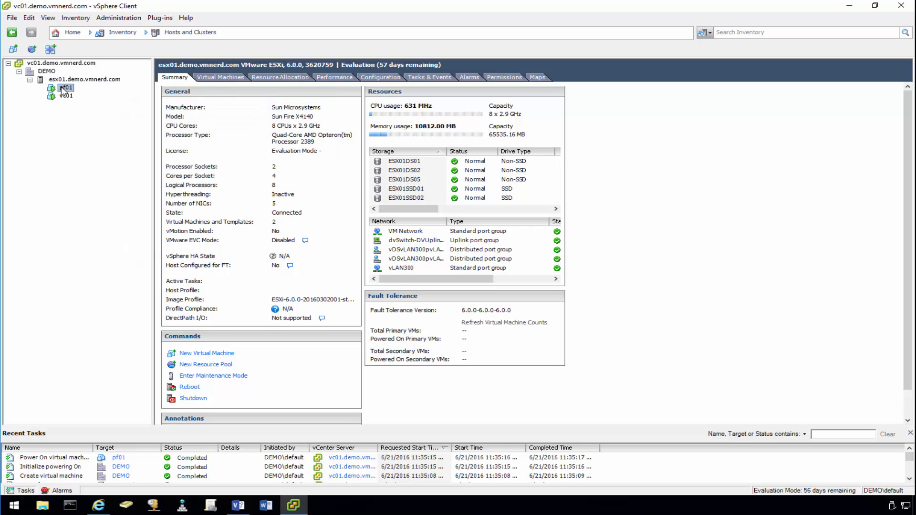
pyautogui.click(95, 125)
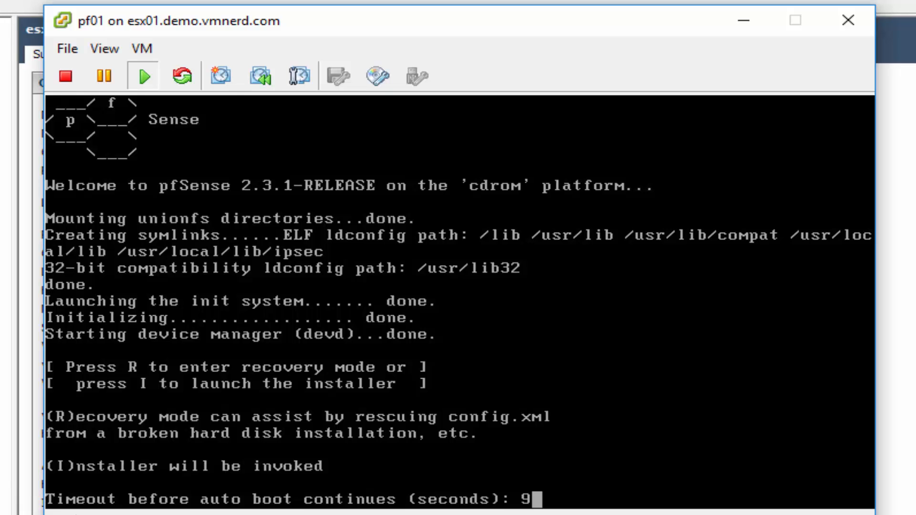
# - Run the pfSense Quick/Easy Install with default console settings and the standard kernel, then reboot
pyautogui.press('i')
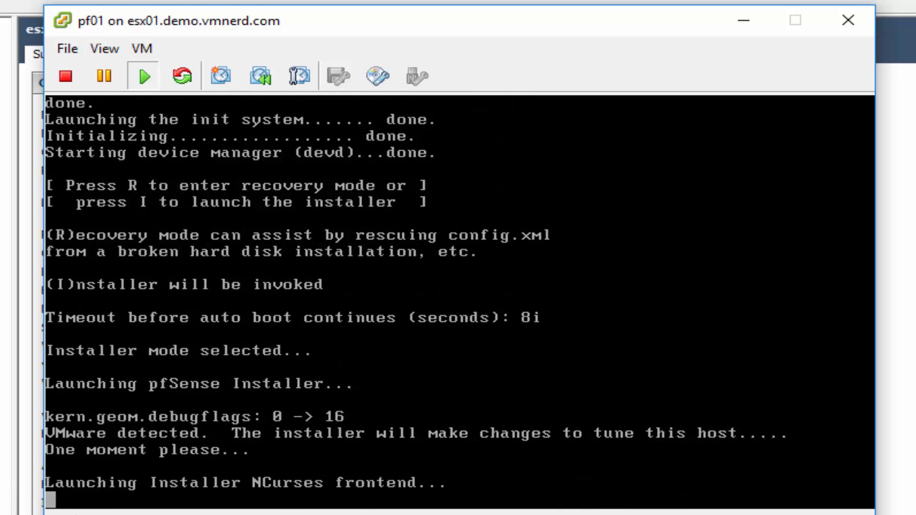
pyautogui.press('Down')
pyautogui.press('Down')
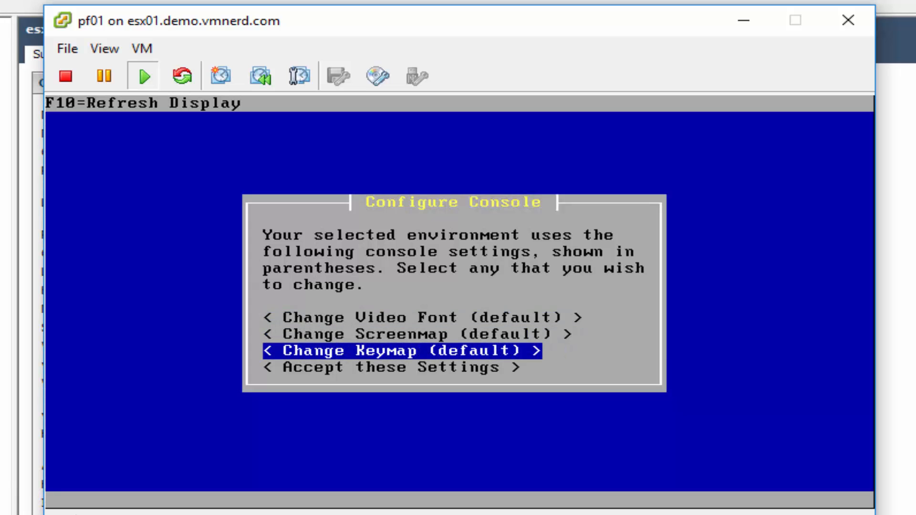
pyautogui.press('Down')
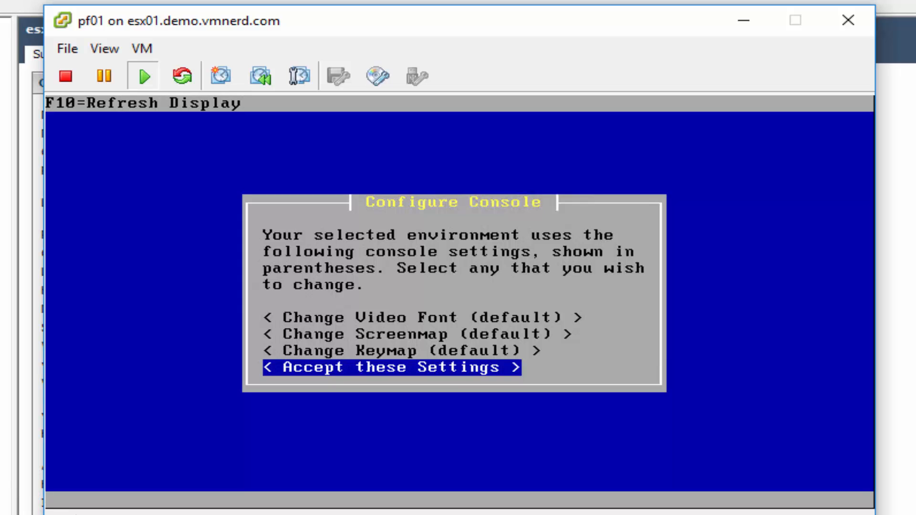
pyautogui.press('Return')
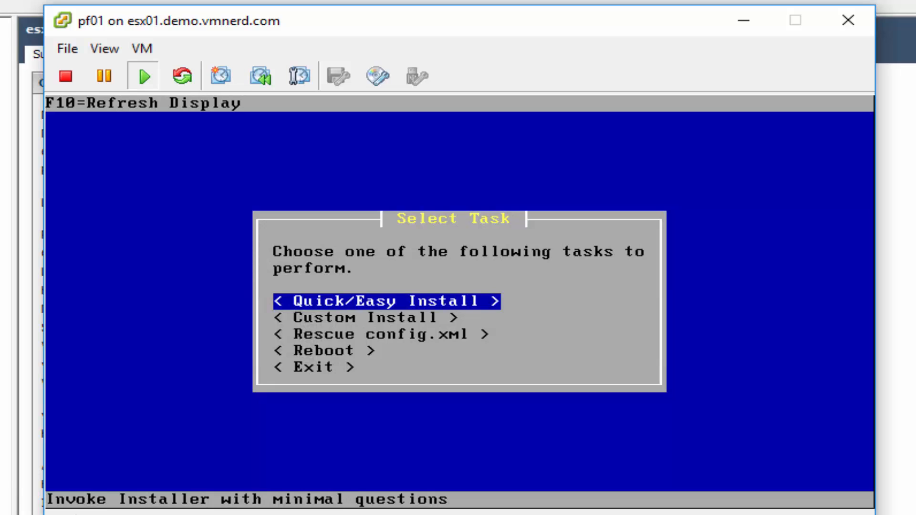
pyautogui.press('Return')
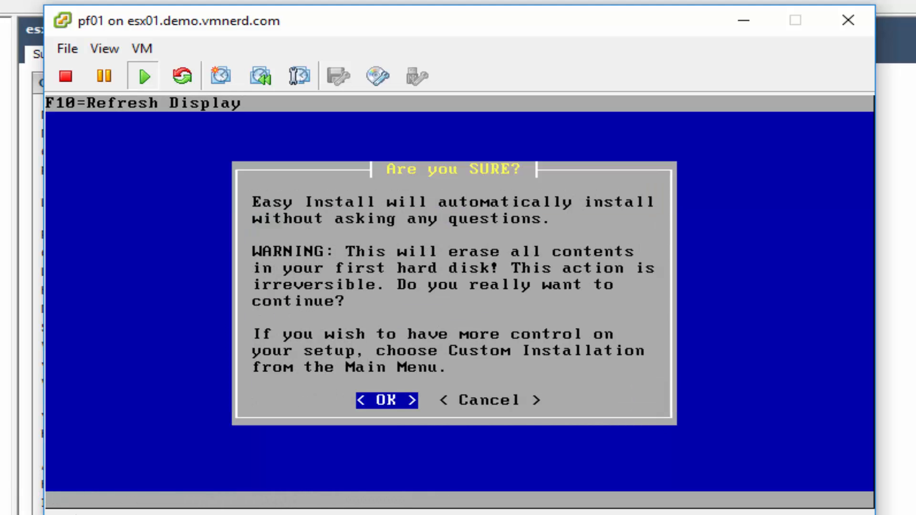
pyautogui.press('Return')
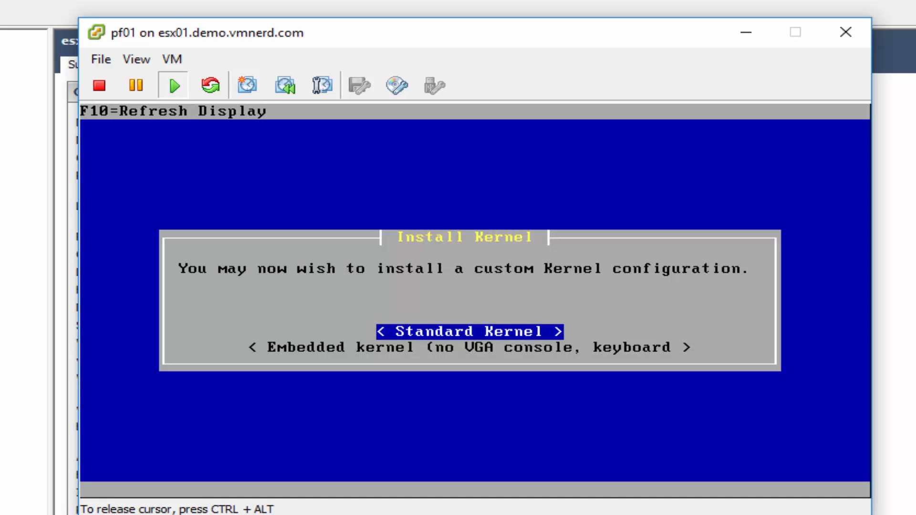
pyautogui.press('Return')
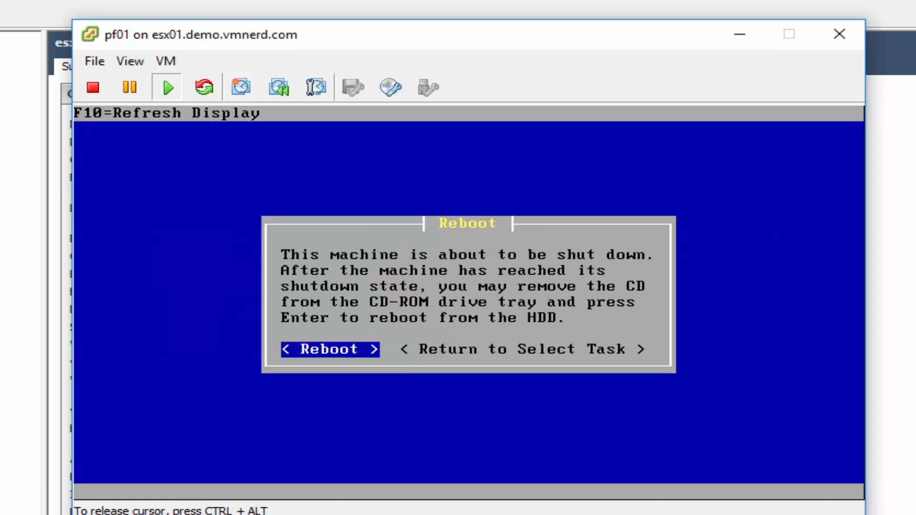
pyautogui.press('Return')
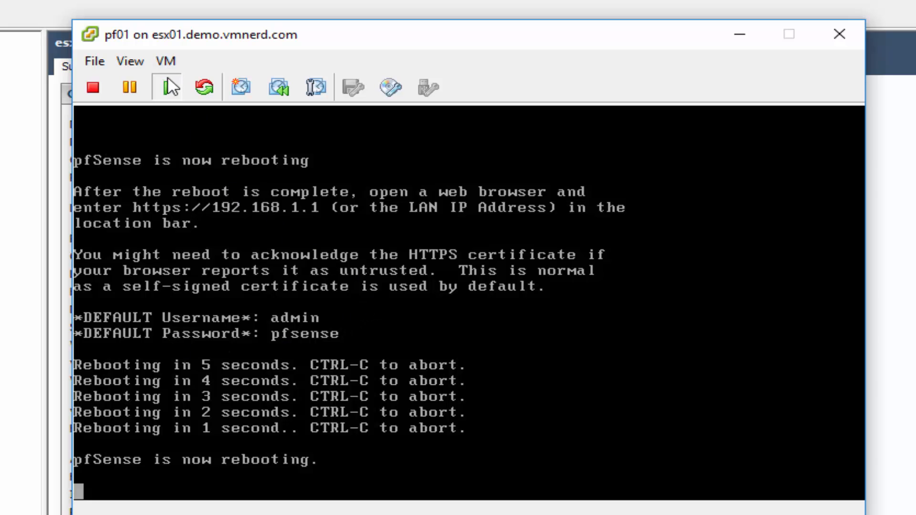
# - Switch pf01's CD/DVD drive 1 to Client Device so the ISO is detached, then focus the console
pyautogui.click(166, 61)
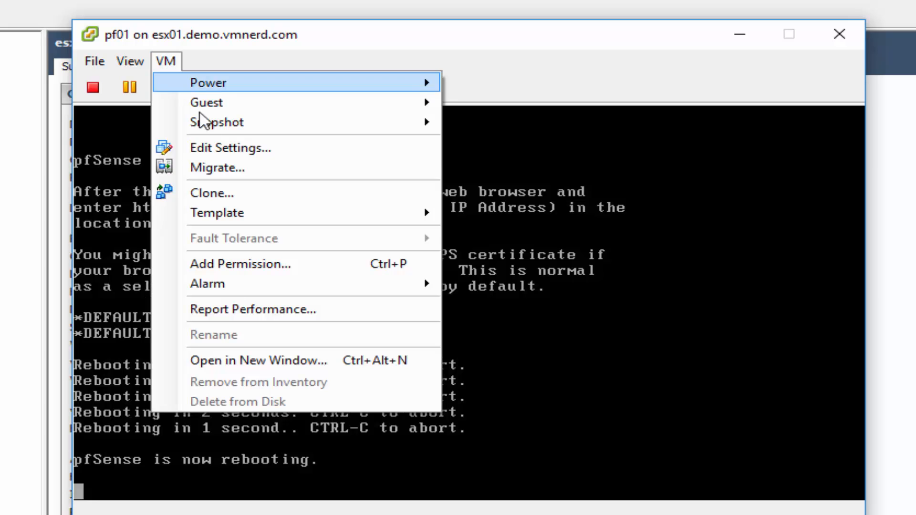
pyautogui.click(233, 150)
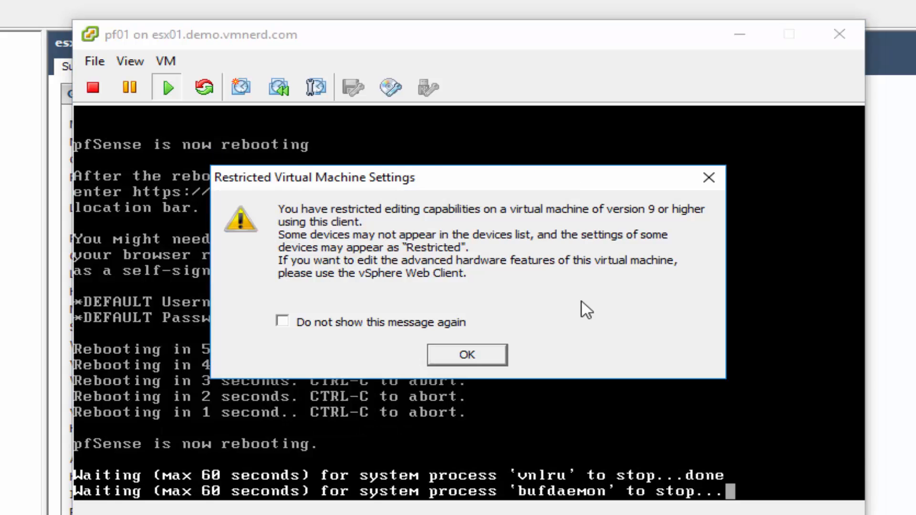
pyautogui.click(709, 178)
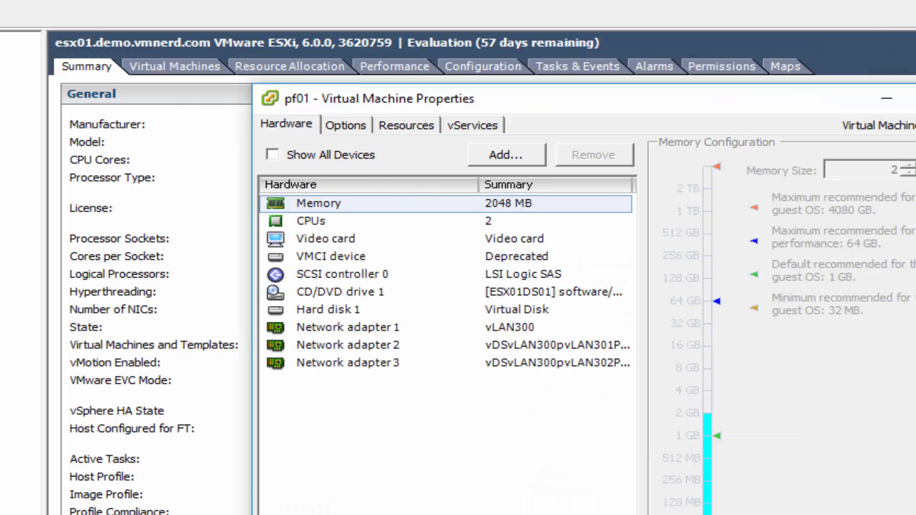
pyautogui.press('Escape')
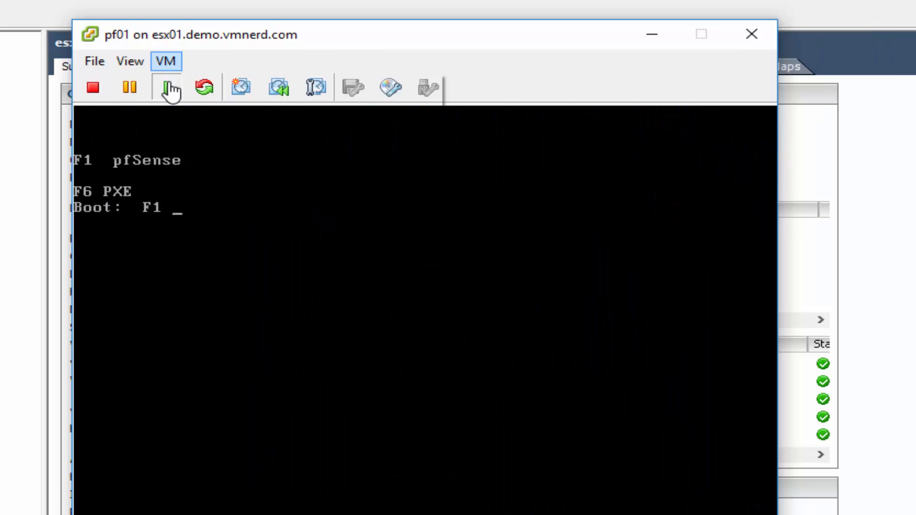
pyautogui.click(166, 61)
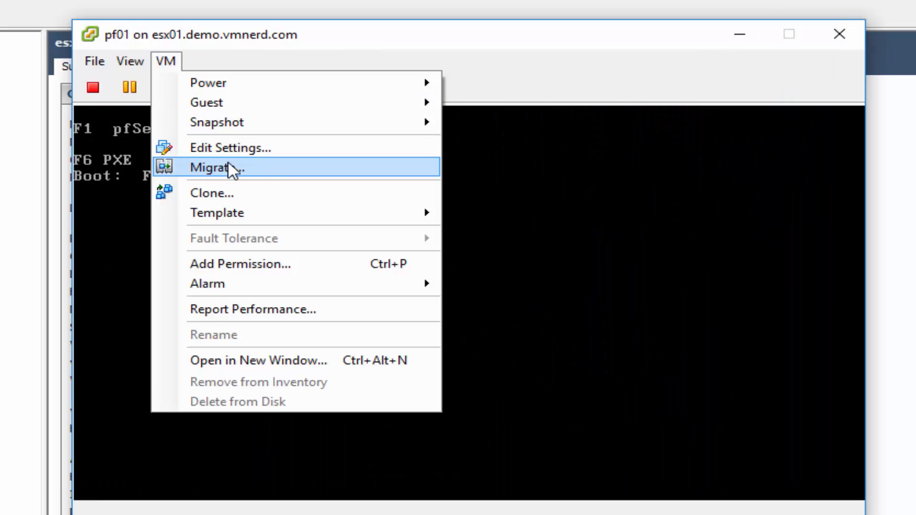
pyautogui.click(239, 150)
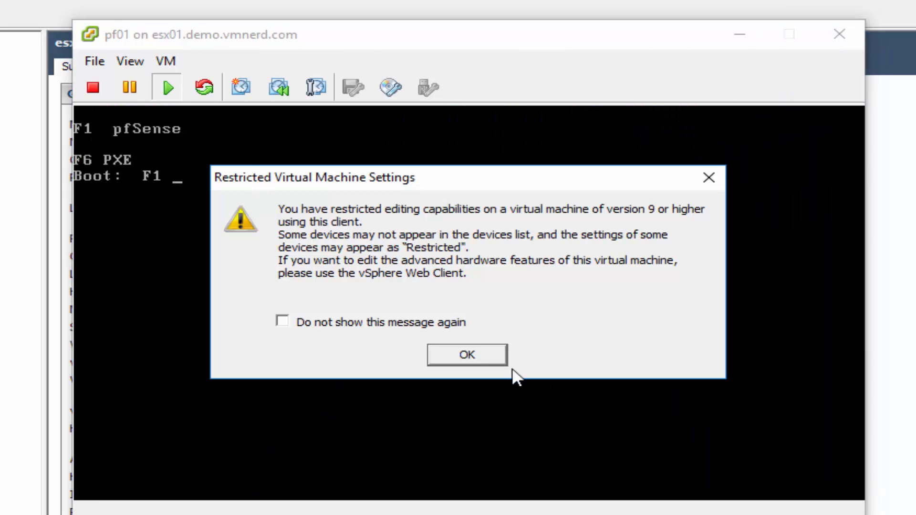
pyautogui.click(467, 355)
pyautogui.click(460, 295)
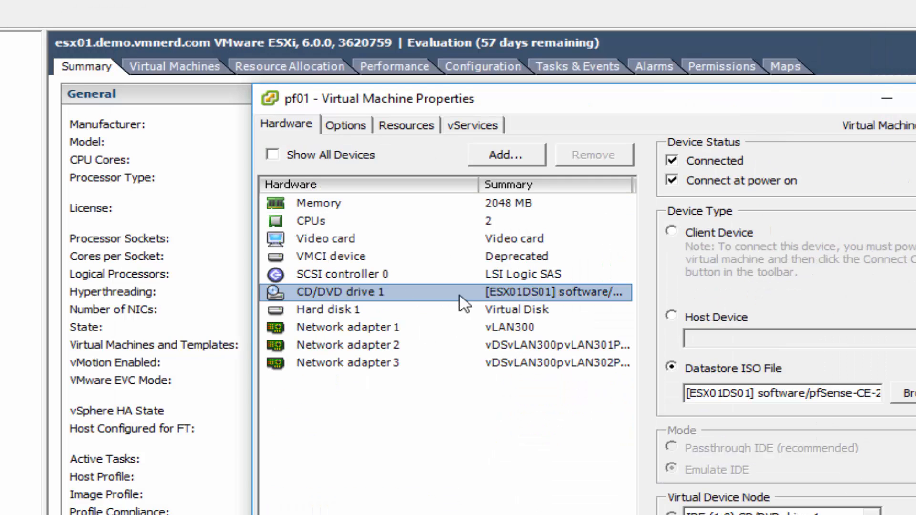
pyautogui.click(673, 232)
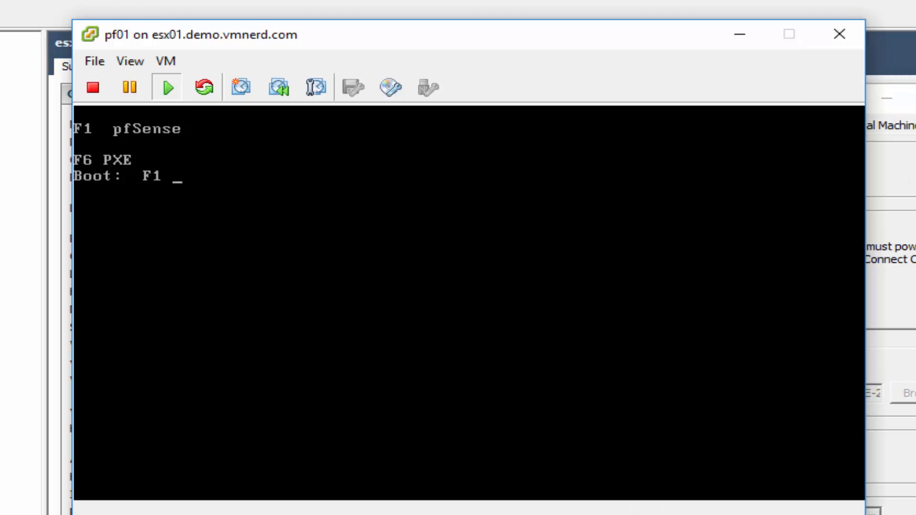
pyautogui.click(507, 343)
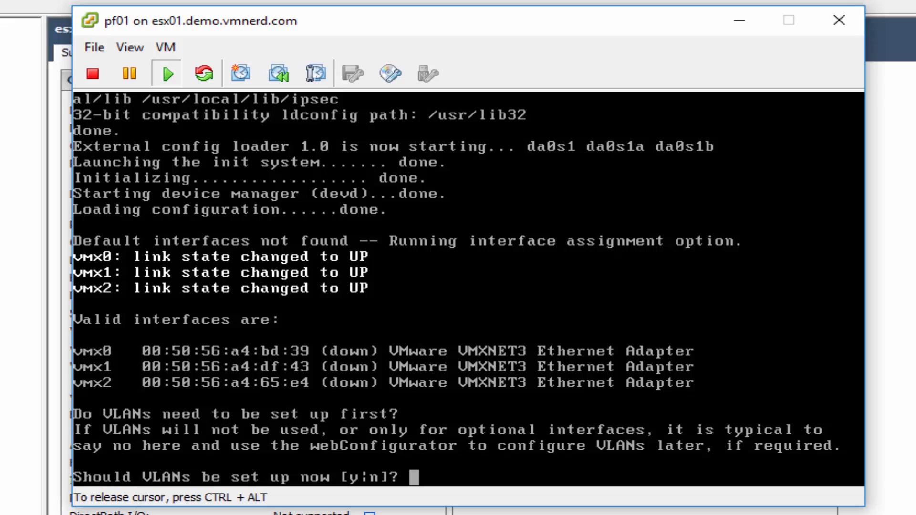
# - In pf01's Edit Settings, suppress the restricted-settings warning and check CD/DVD drive 1 reads Client Device
pyautogui.hotkey('ctrl', 'alt')
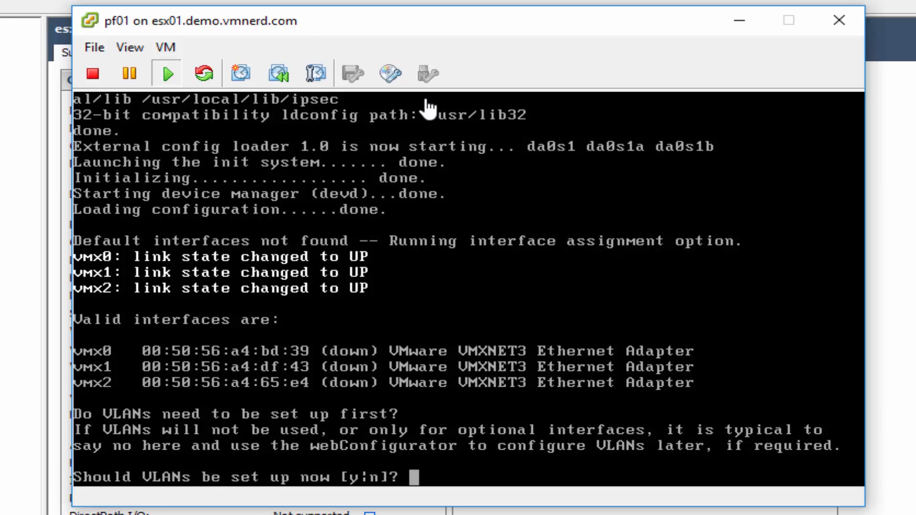
pyautogui.click(167, 46)
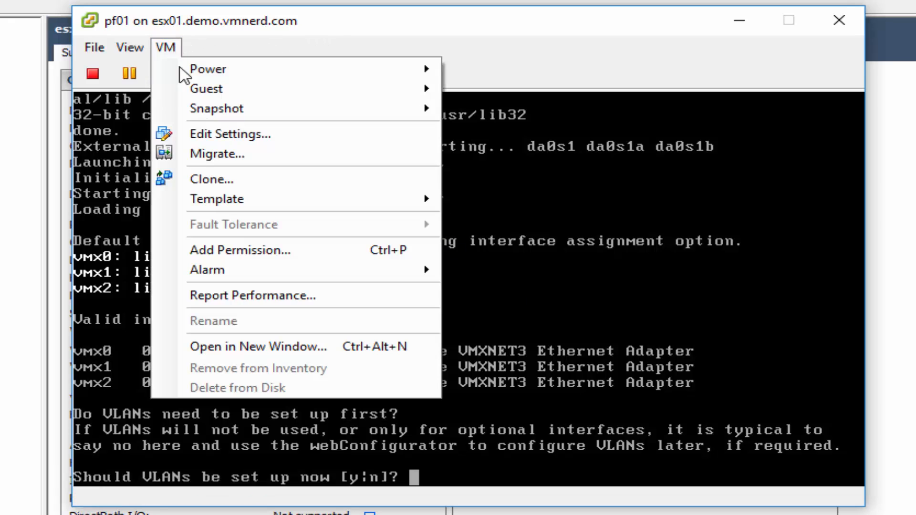
pyautogui.click(200, 132)
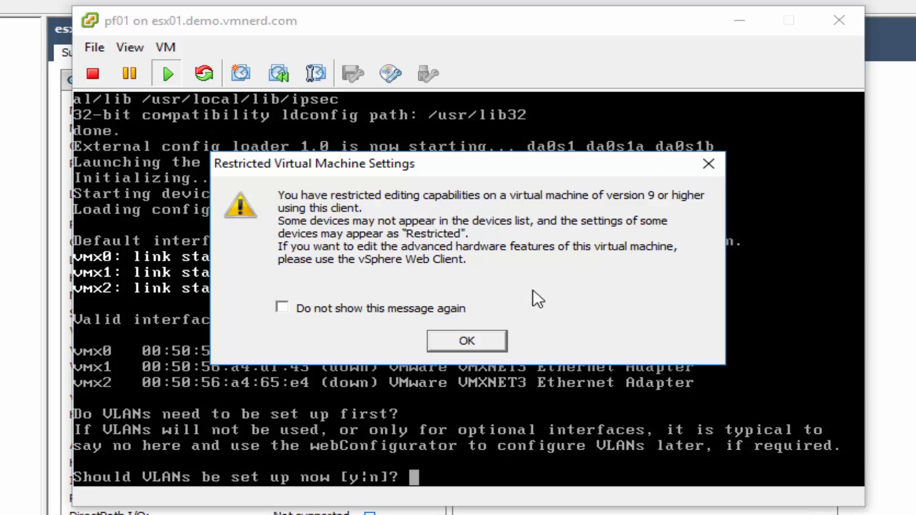
pyautogui.click(365, 309)
pyautogui.click(484, 344)
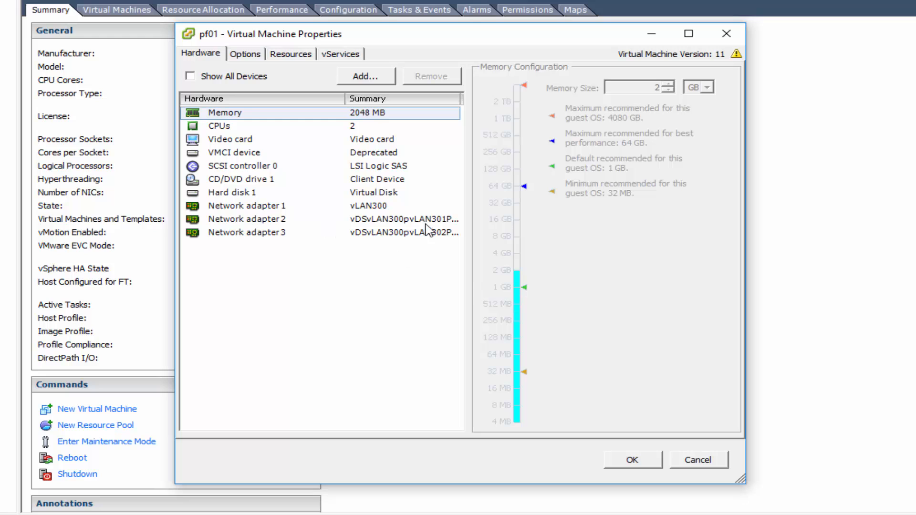
pyautogui.moveTo(401, 40); pyautogui.dragTo(422, 26)
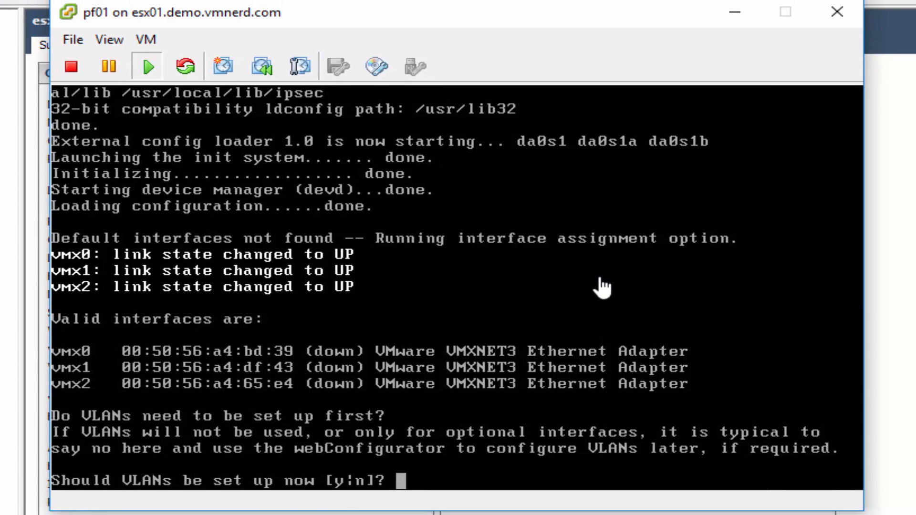
# - Answer n to VLAN setup in the pfSense console and assign vmx0 as WAN
pyautogui.click(606, 261)
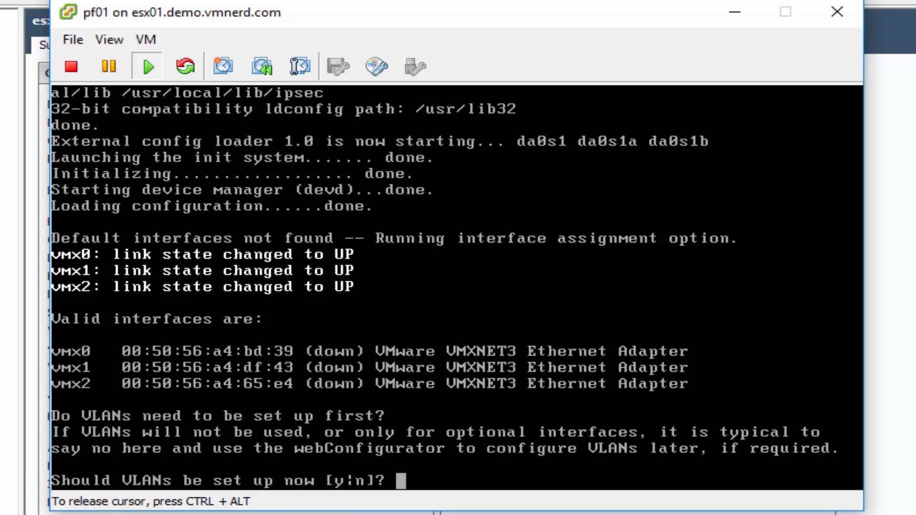
pyautogui.write('n')
pyautogui.press('Return')
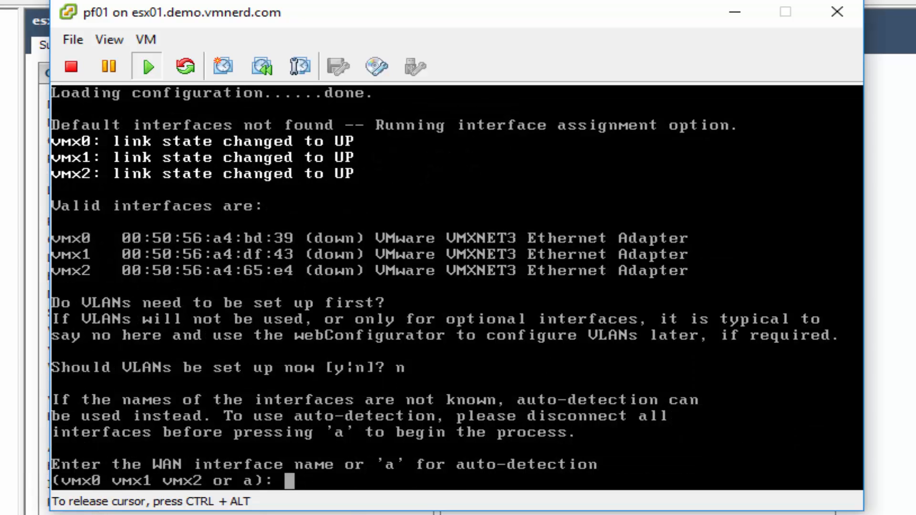
pyautogui.write('vmx00')
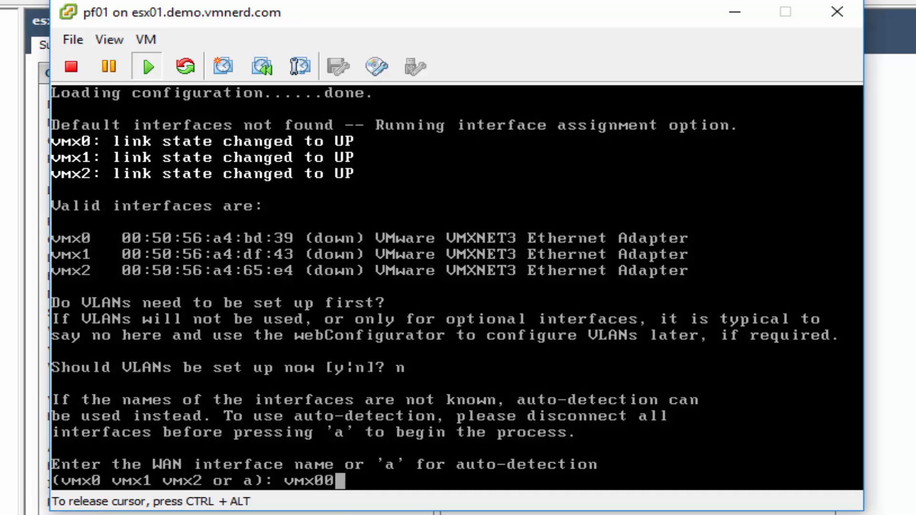
pyautogui.press('BackSpace')
pyautogui.press('Return')
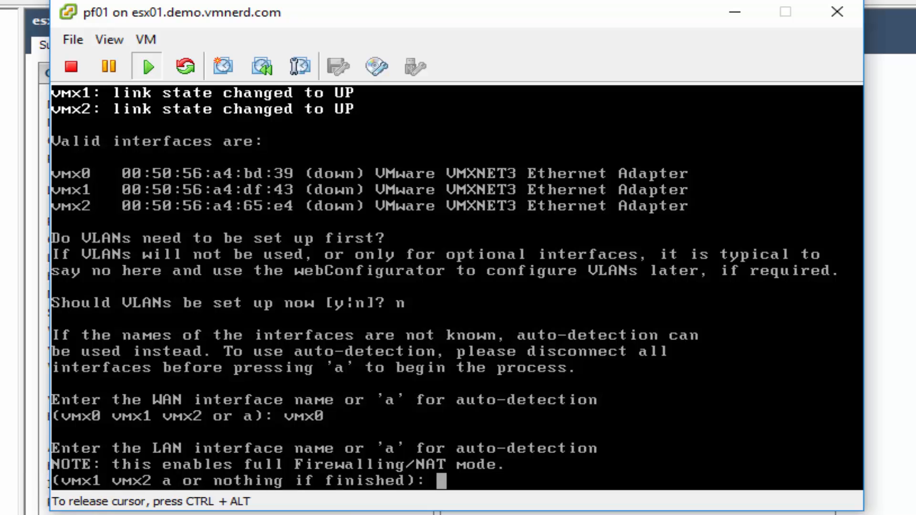
# - Assign vmx1 as LAN and vmx2 as OPT1, leave OPT2 blank, and confirm with y
pyautogui.write('vmx1')
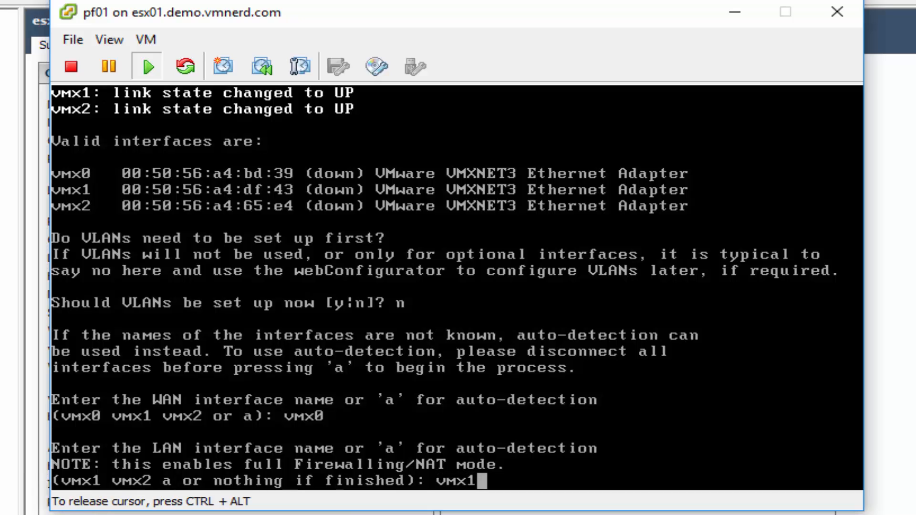
pyautogui.press('Return')
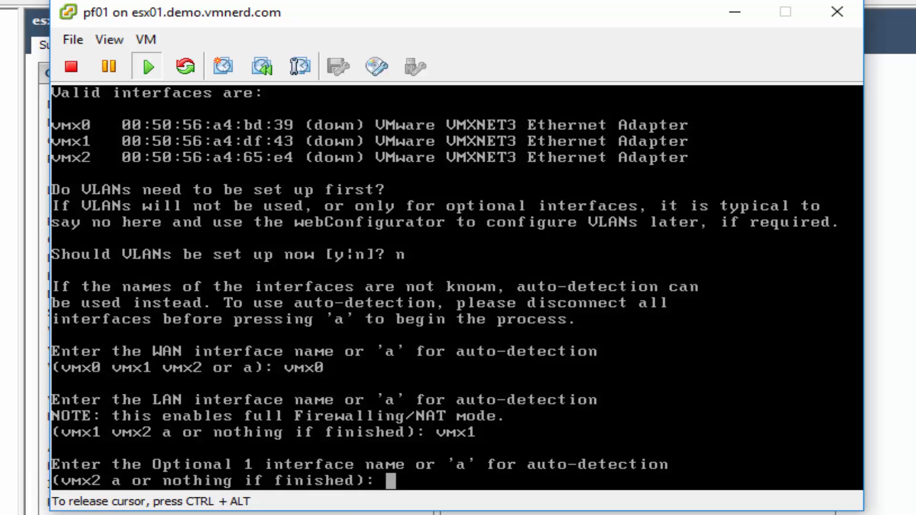
pyautogui.write('vmx')
pyautogui.write('2')
pyautogui.press('Return')
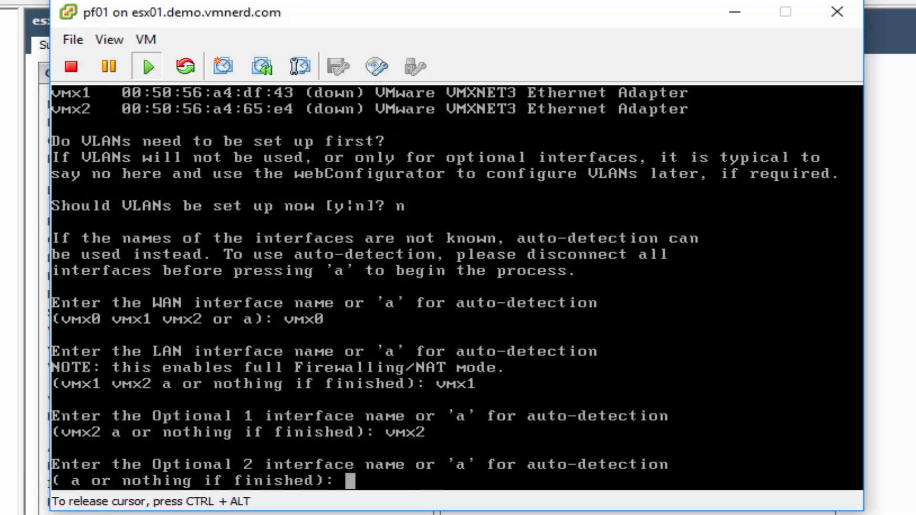
pyautogui.press('Return')
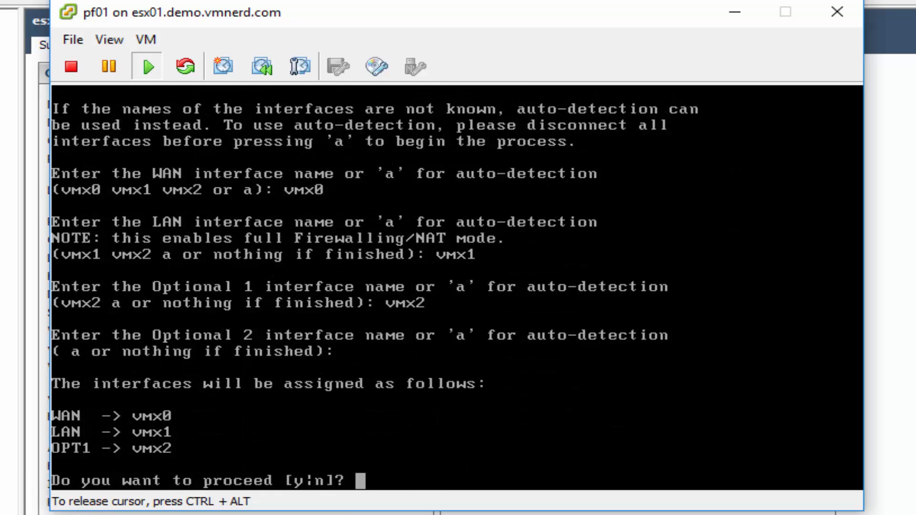
pyautogui.write('y')
pyautogui.press('Return')
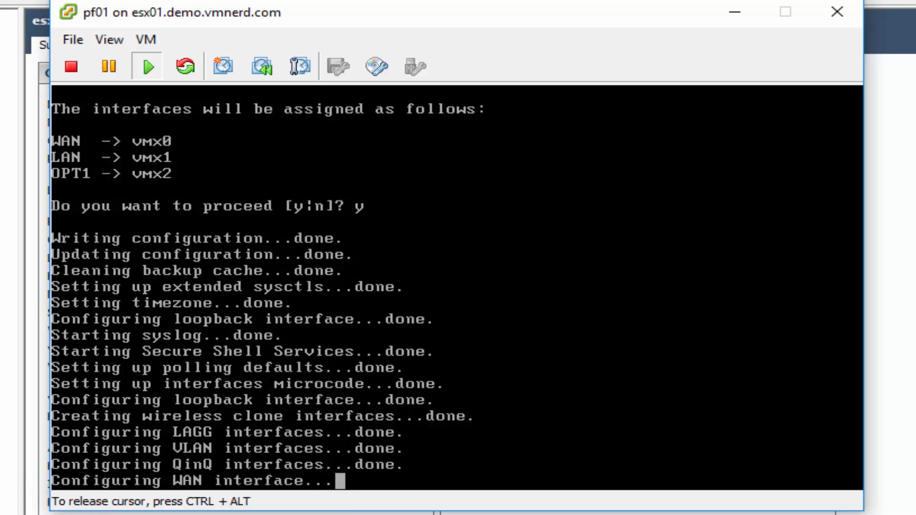
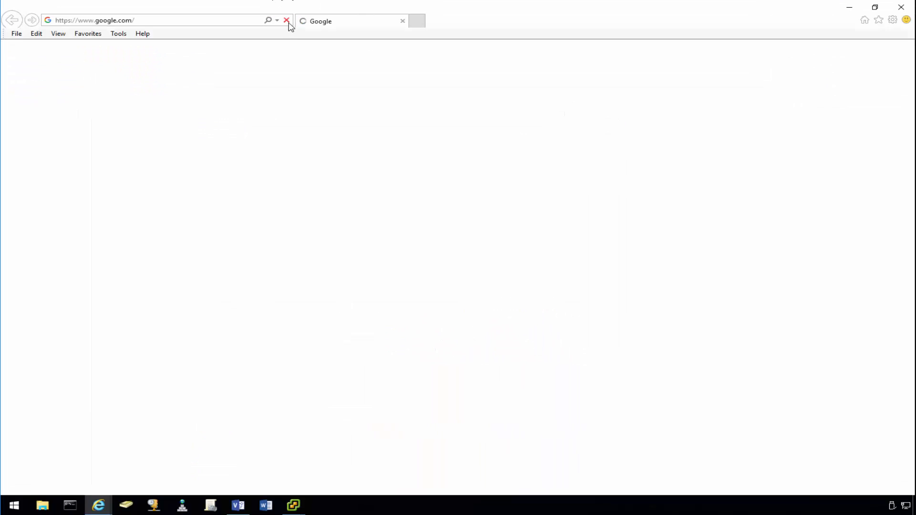
pyautogui.click(287, 21)
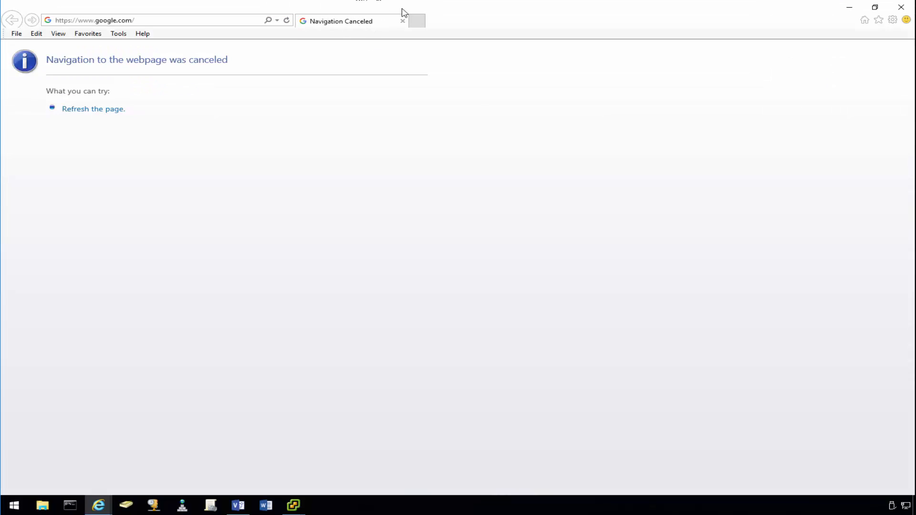
pyautogui.moveTo(480, 13); pyautogui.dragTo(359, 80)
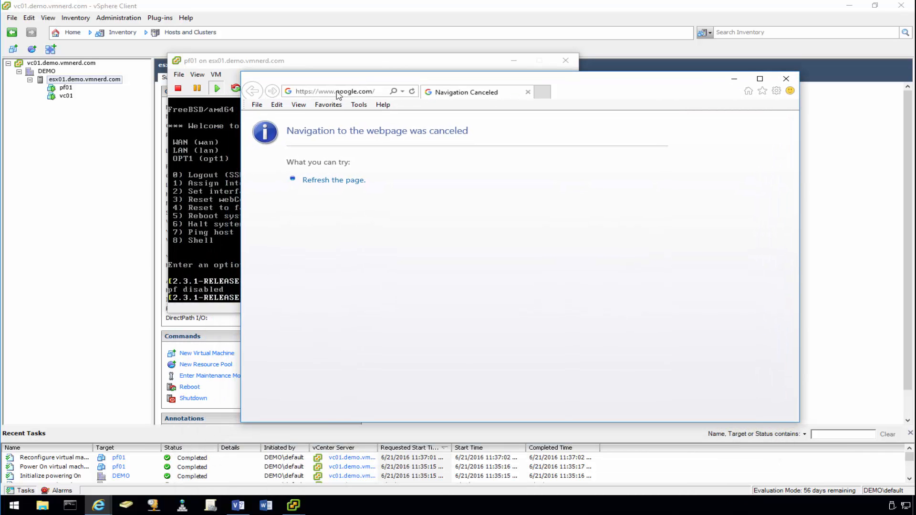
pyautogui.click(338, 91)
pyautogui.write('192.1')
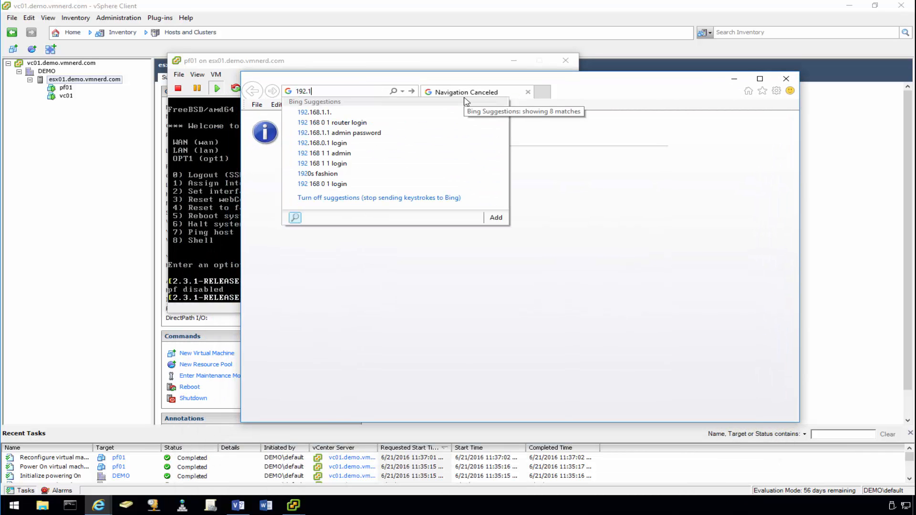
pyautogui.write('68.30.100')
pyautogui.press('Return')
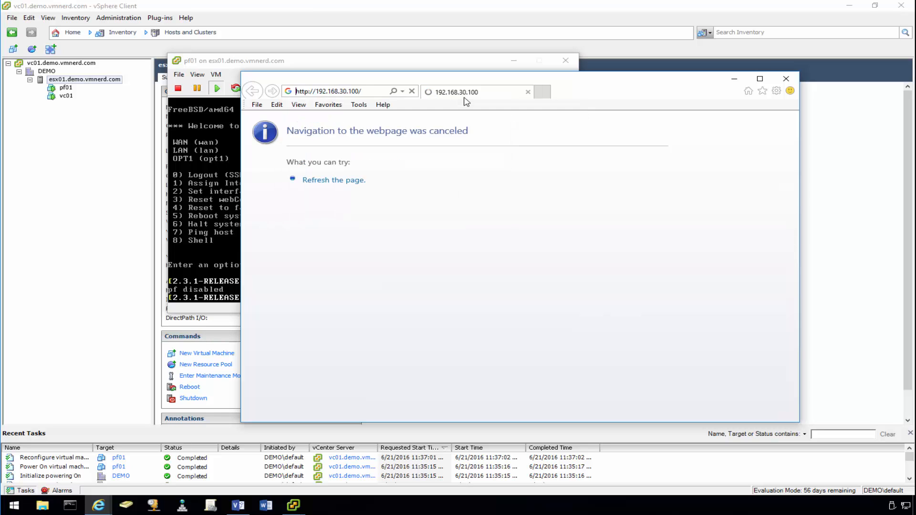
# - Continue past the certificate warning and sign in with the admin username and password
pyautogui.click(426, 256)
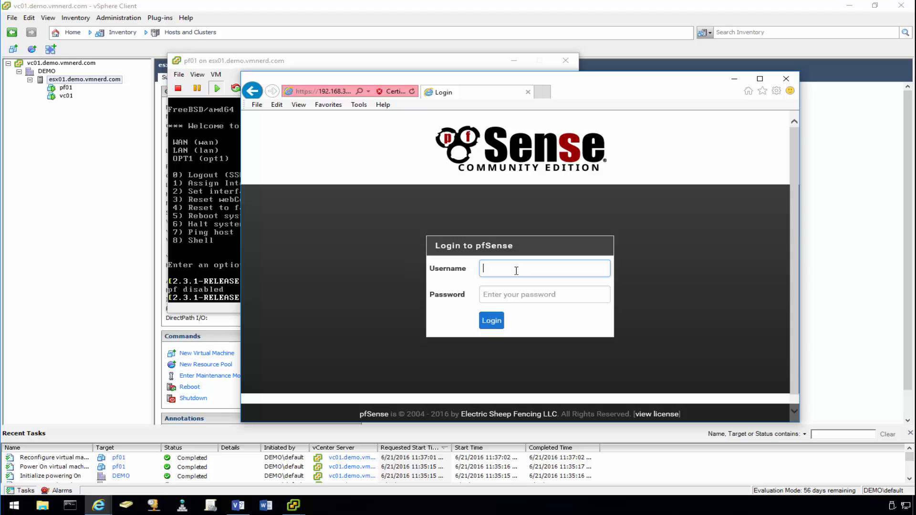
pyautogui.write('admin')
pyautogui.press('Tab')
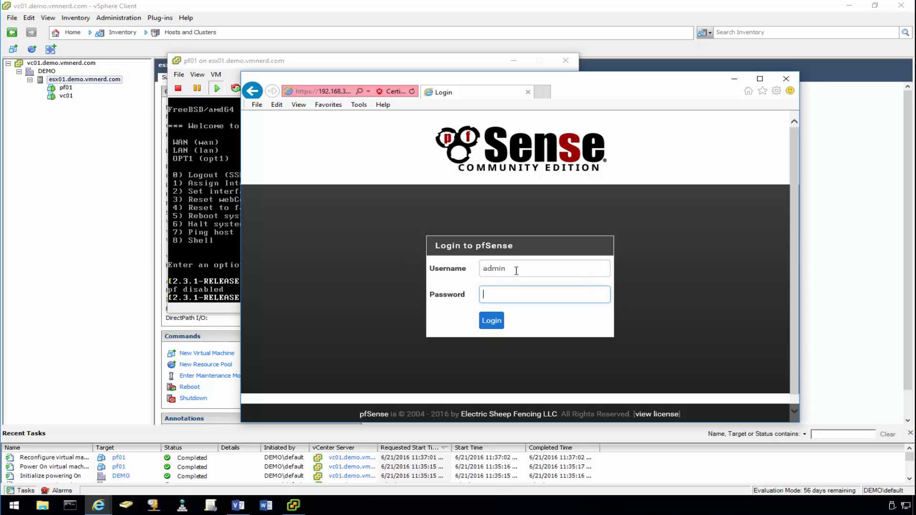
pyautogui.write('****')
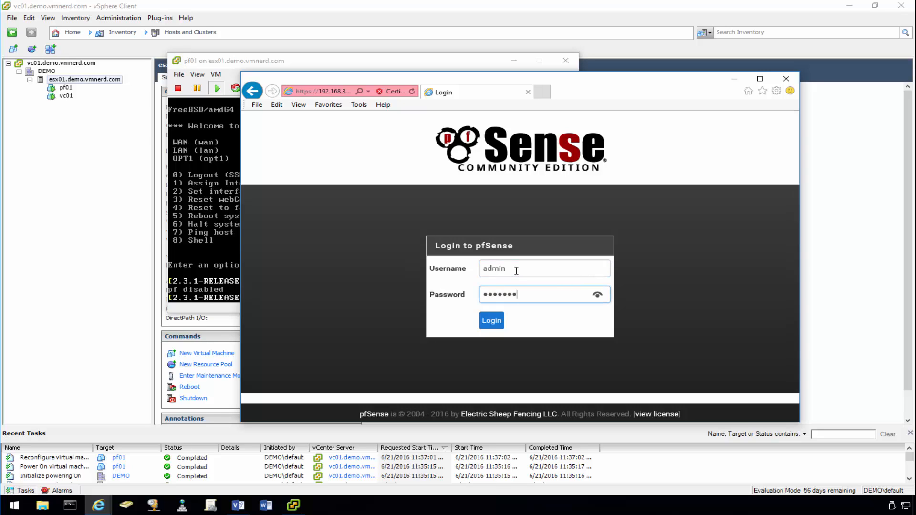
pyautogui.press('Return')
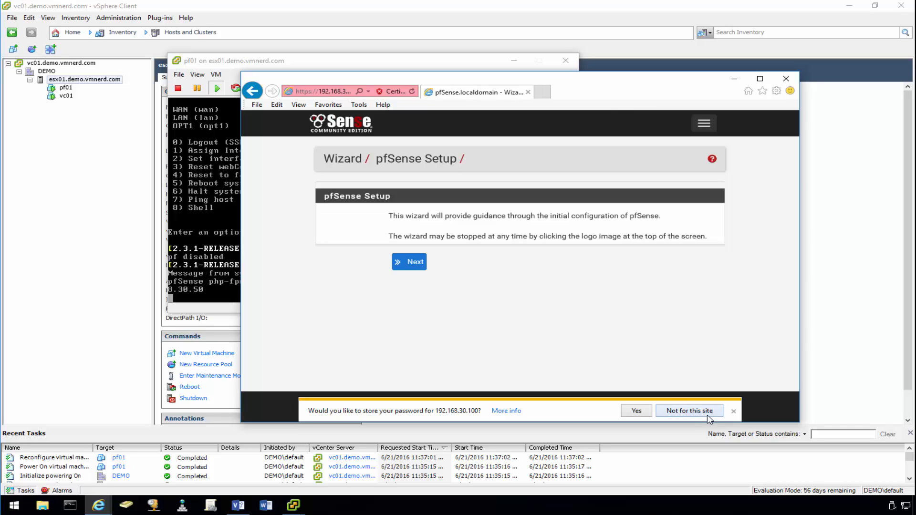
# - Decline saving the password, skip the setup wizard to the dashboard, and enlarge the browser window
pyautogui.click(690, 411)
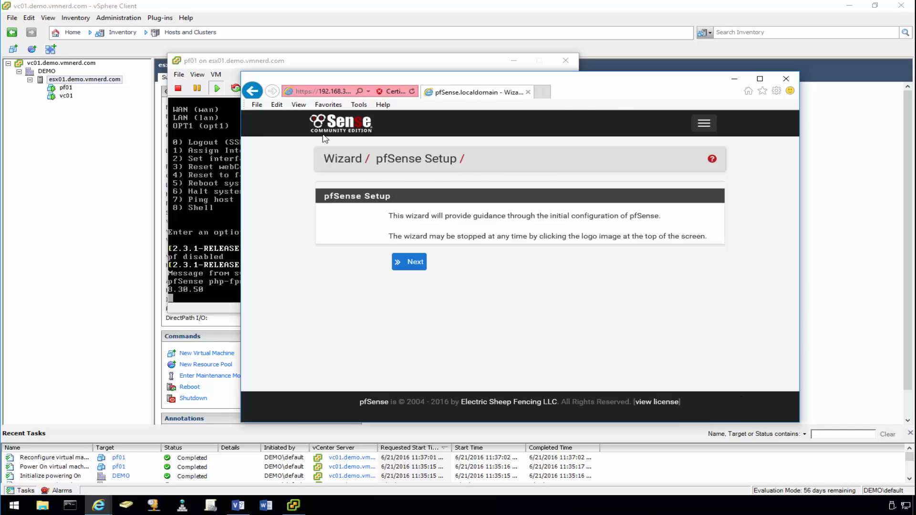
pyautogui.click(352, 123)
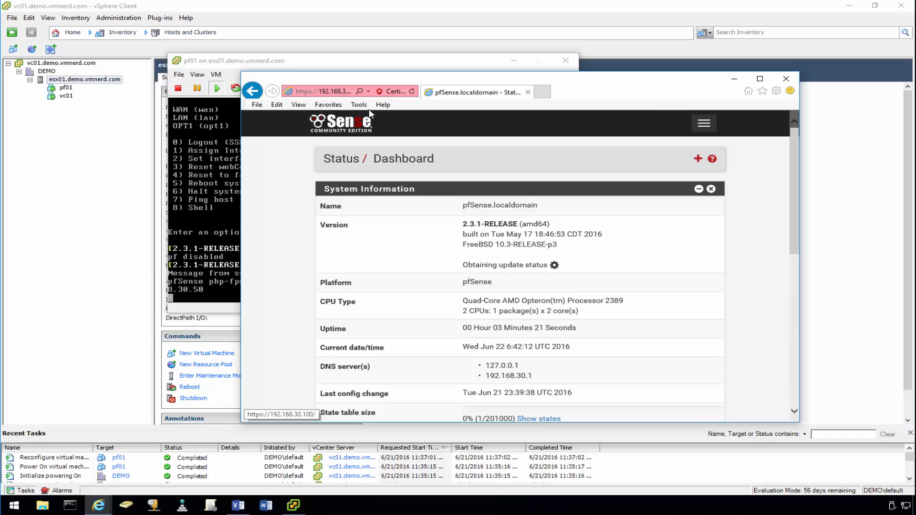
pyautogui.moveTo(620, 81); pyautogui.dragTo(516, 9)
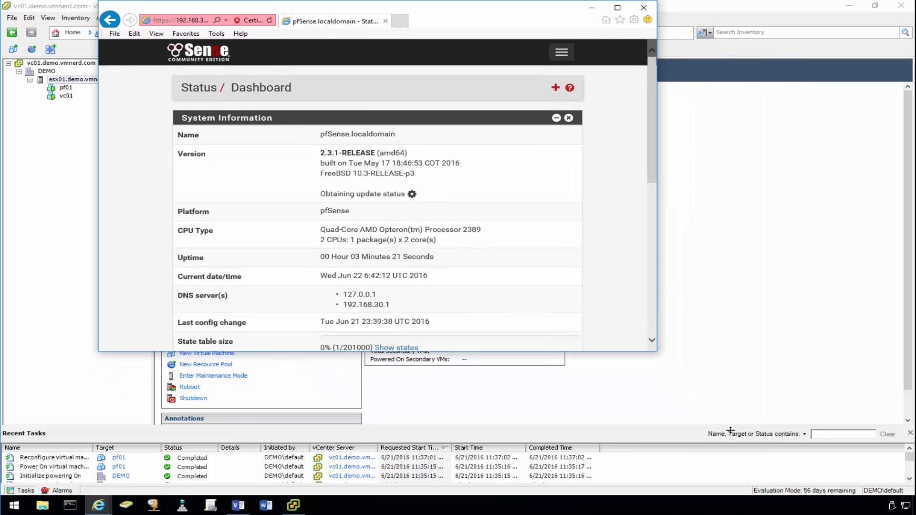
pyautogui.moveTo(659, 355); pyautogui.dragTo(800, 433)
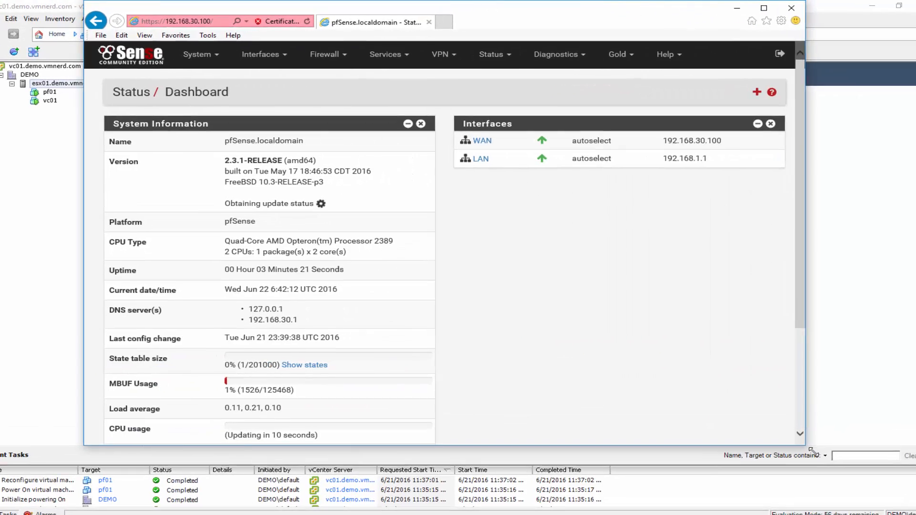
# - Uncheck Block private networks and Block bogon networks on the WAN interface and save
pyautogui.click(267, 62)
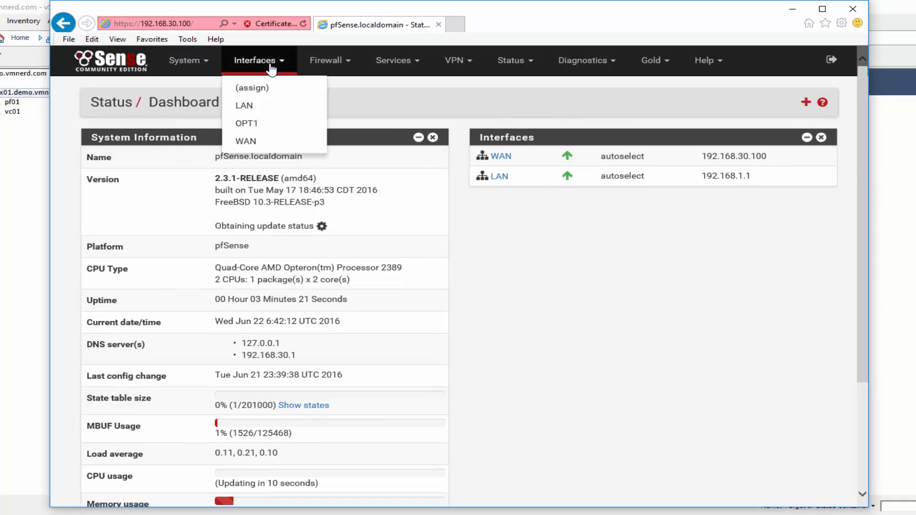
pyautogui.click(246, 141)
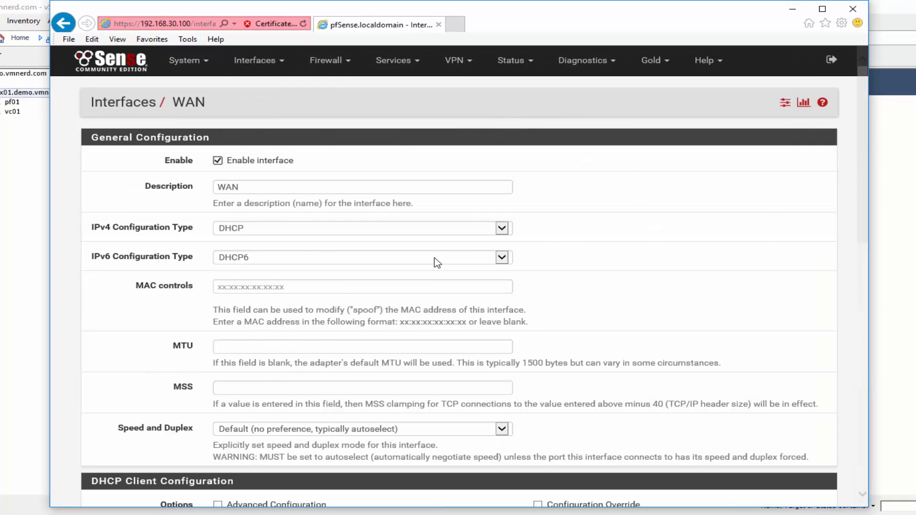
pyautogui.scroll(-4, 436, 261)
pyautogui.scroll(-8, 437, 262)
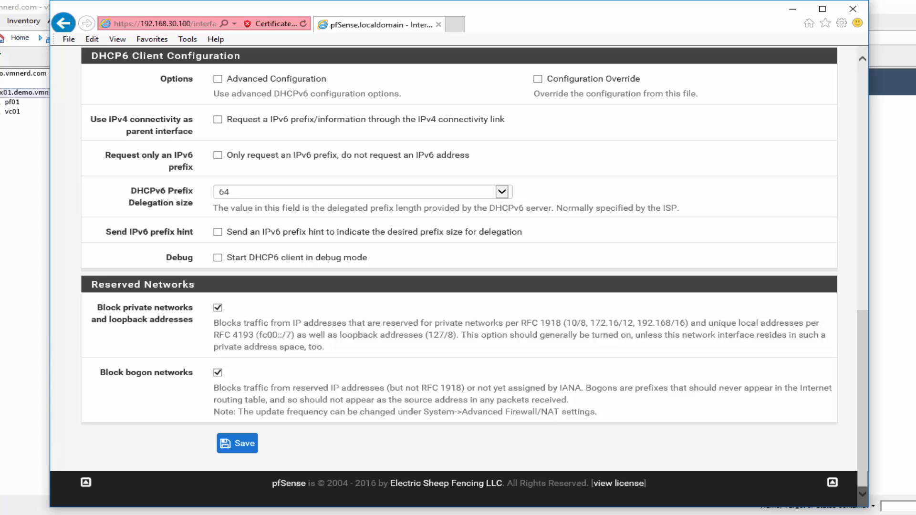
pyautogui.click(217, 373)
pyautogui.click(218, 308)
pyautogui.moveTo(481, 323); pyautogui.dragTo(620, 335)
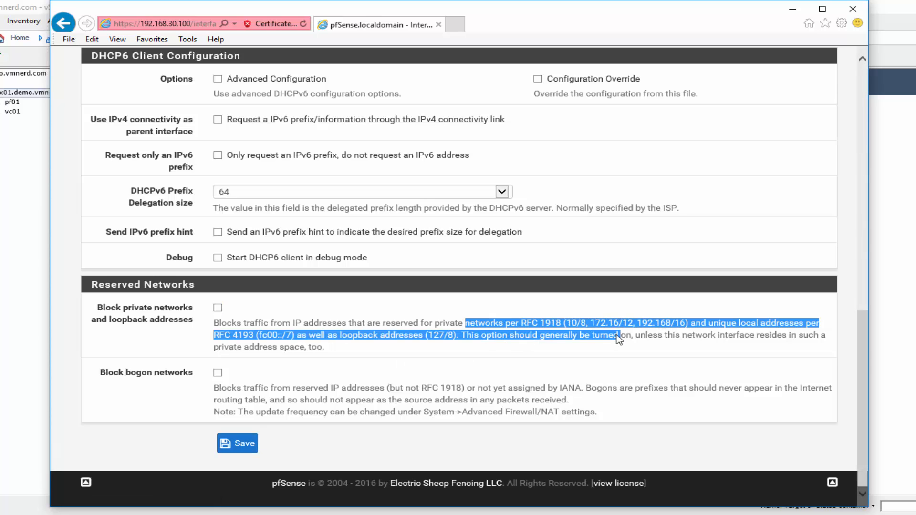
pyautogui.click(527, 333)
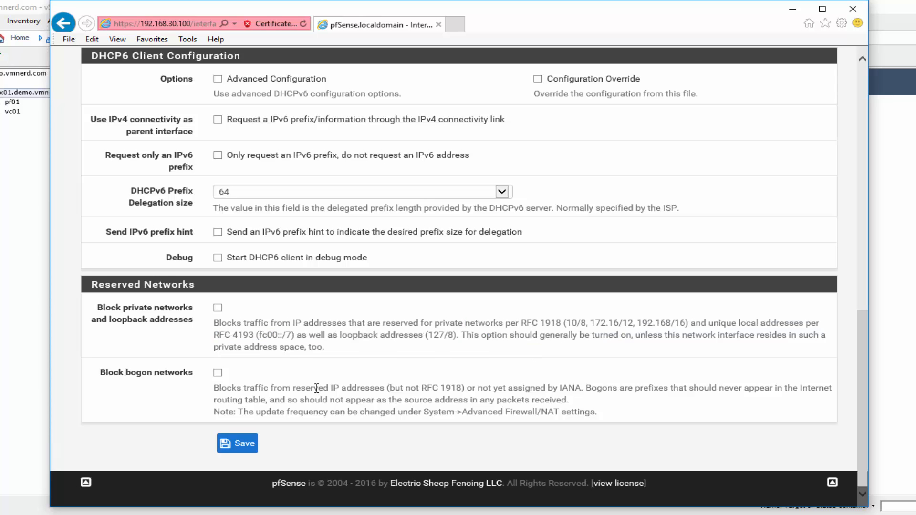
pyautogui.click(245, 445)
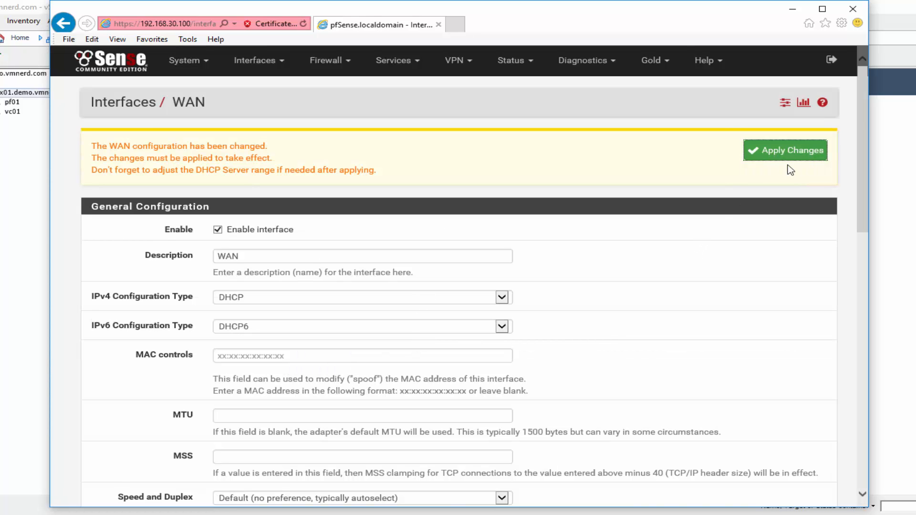
pyautogui.click(328, 61)
# - Add a WAN pass rule for TCP from WAN net to This firewall on port 443 (HTTPS)
pyautogui.click(324, 124)
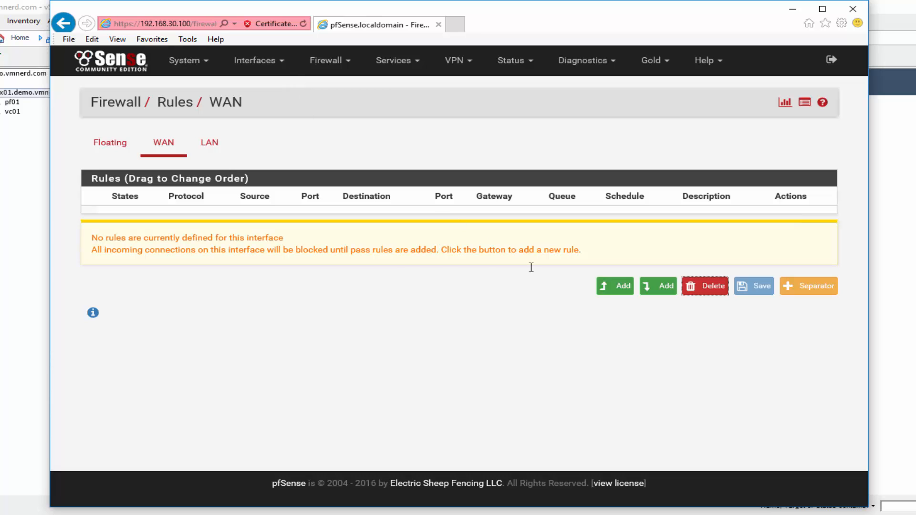
pyautogui.click(615, 287)
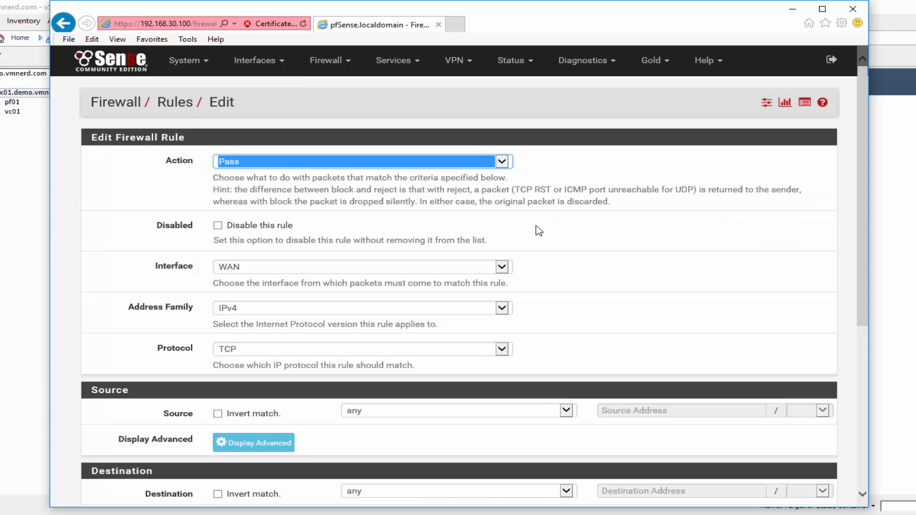
pyautogui.scroll(-3, 563, 233)
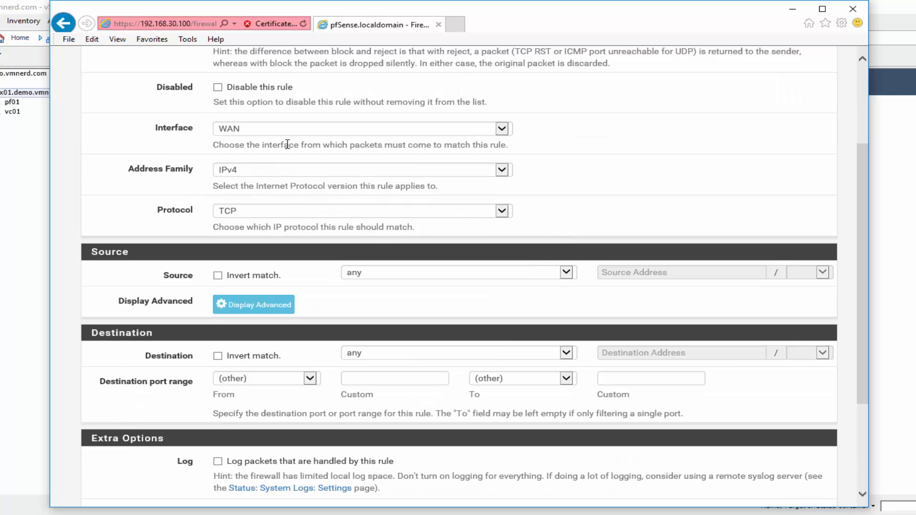
pyautogui.click(441, 283)
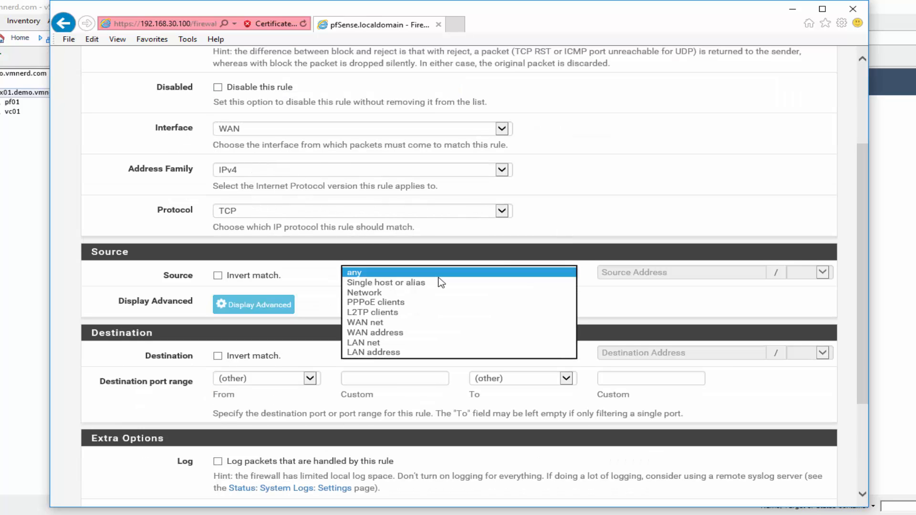
pyautogui.click(409, 326)
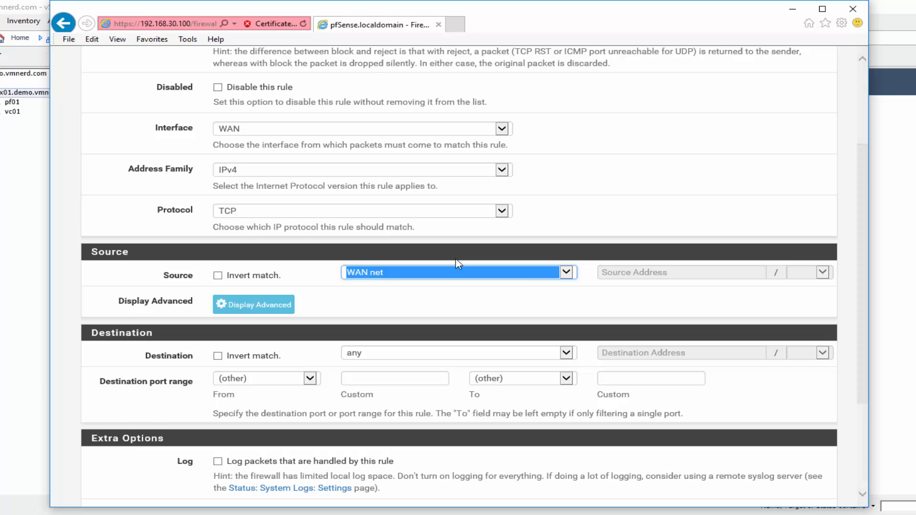
pyautogui.click(470, 353)
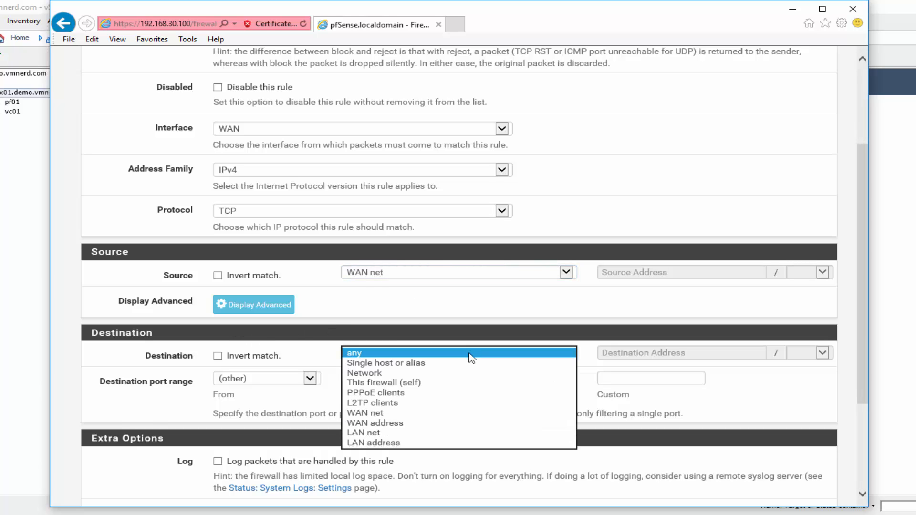
pyautogui.click(435, 384)
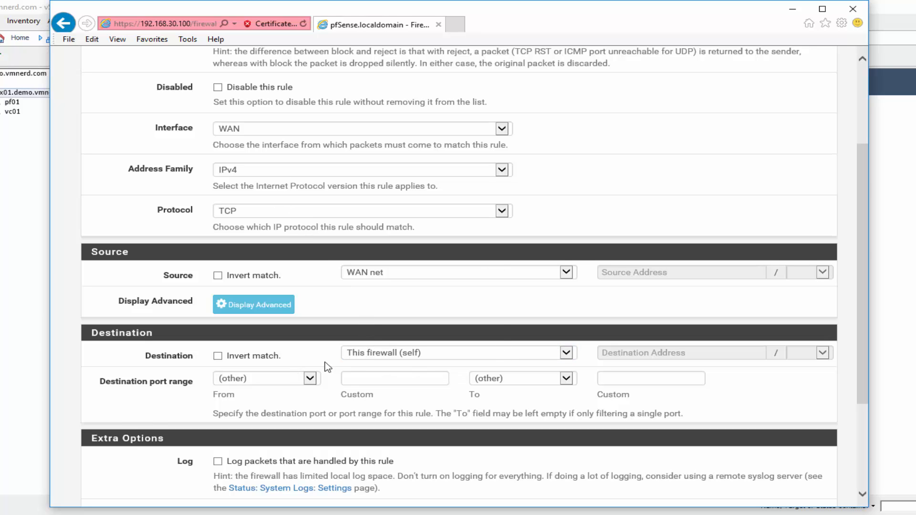
pyautogui.click(313, 380)
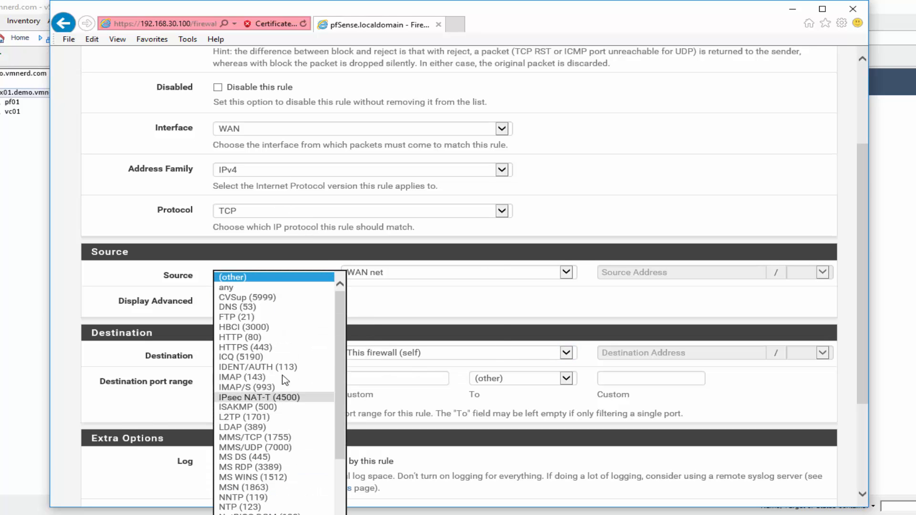
pyautogui.click(291, 347)
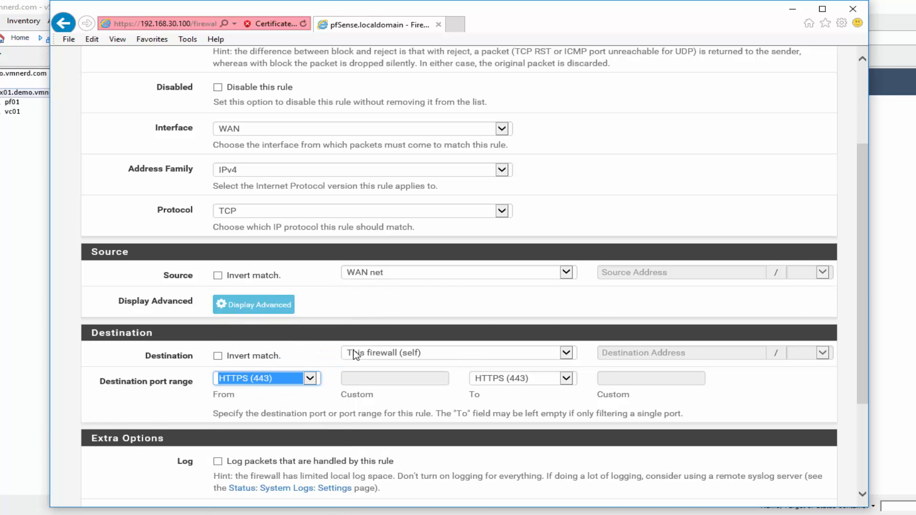
pyautogui.scroll(-3, 353, 355)
pyautogui.click(237, 443)
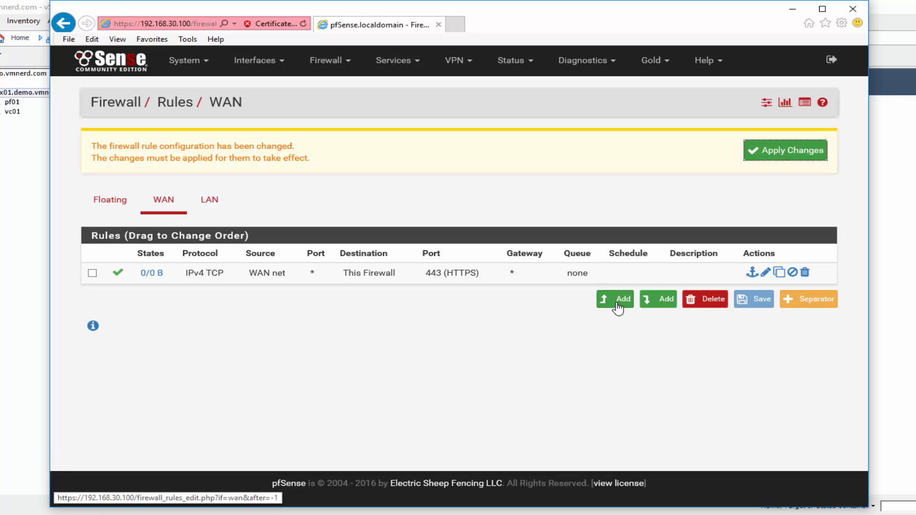
# - Add a WAN pass rule for ICMP from WAN net to This firewall and save it
pyautogui.click(617, 304)
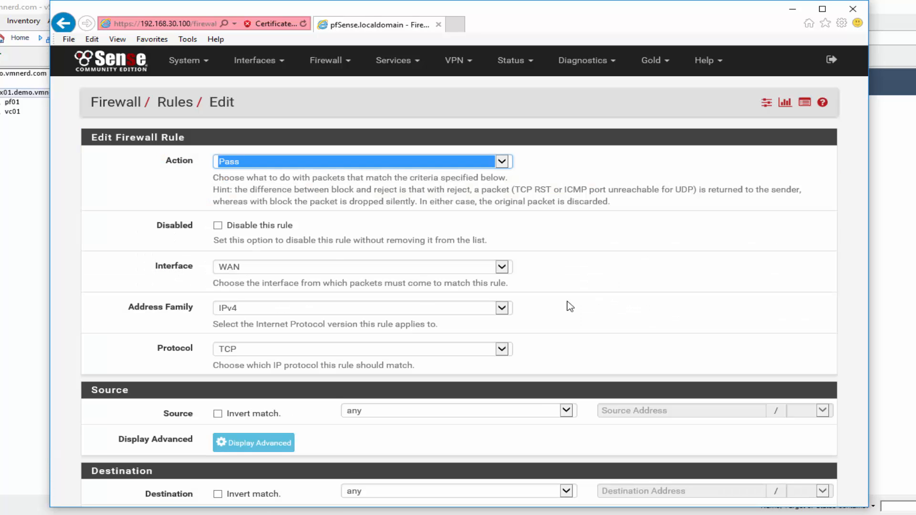
pyautogui.scroll(-3, 286, 243)
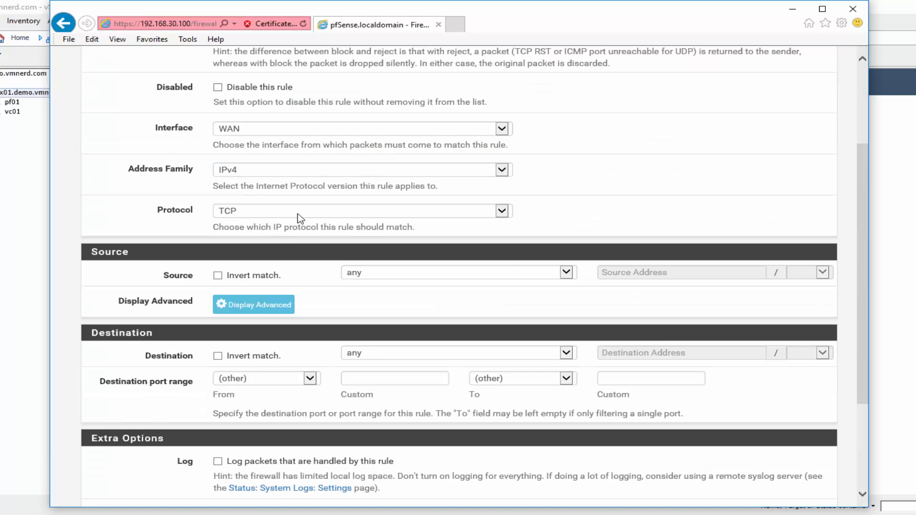
pyautogui.click(301, 215)
pyautogui.click(279, 241)
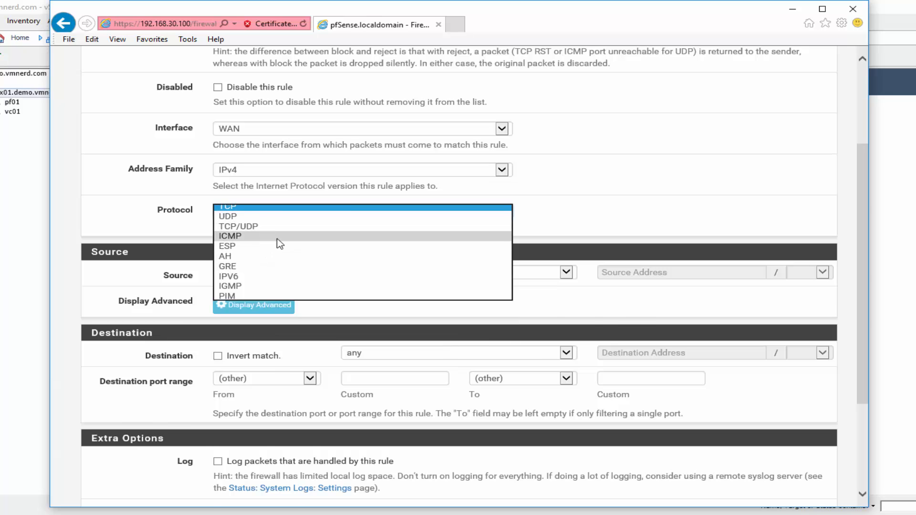
pyautogui.click(402, 315)
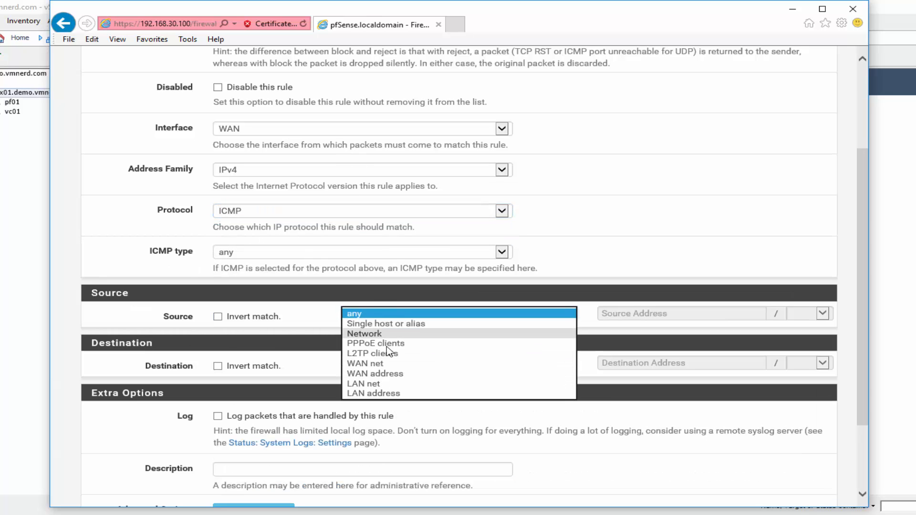
pyautogui.click(389, 364)
pyautogui.click(421, 366)
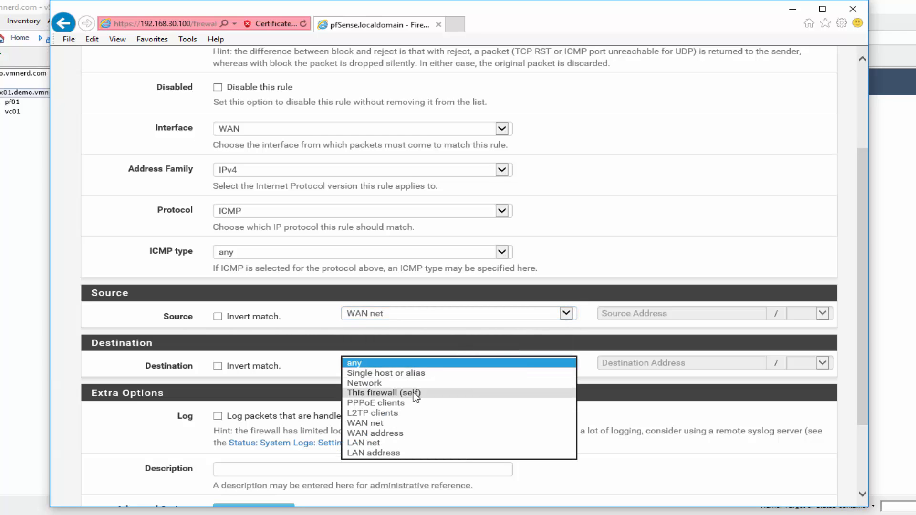
pyautogui.click(405, 393)
pyautogui.scroll(-3, 650, 247)
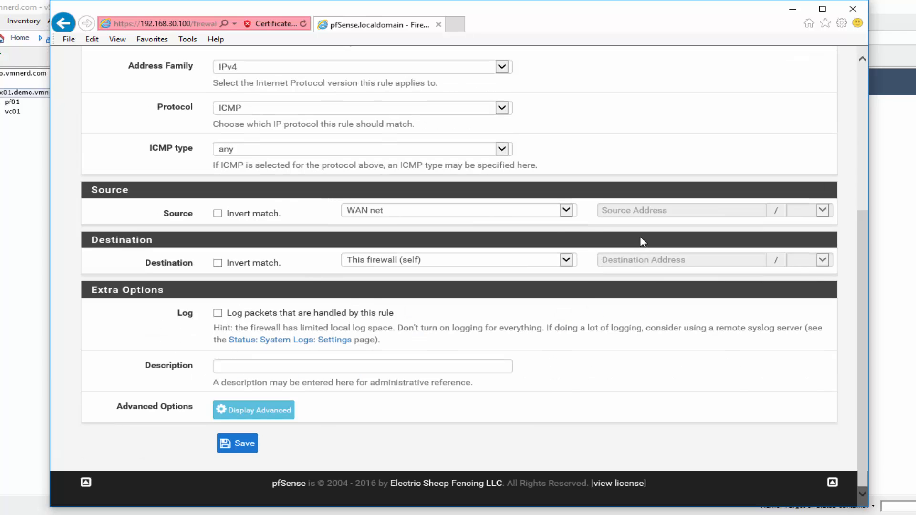
pyautogui.click(241, 443)
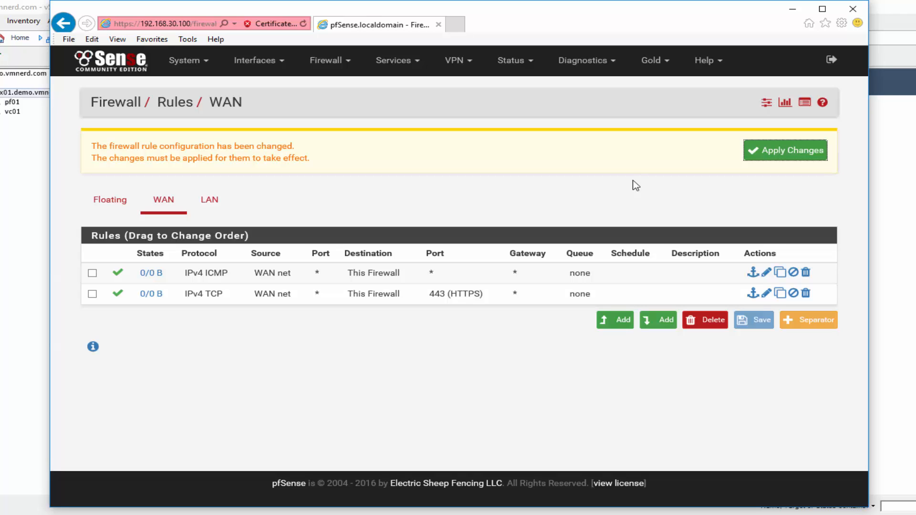
# - Reboot the firewall from Diagnostics > Reboot and confirm the prompt
pyautogui.click(598, 62)
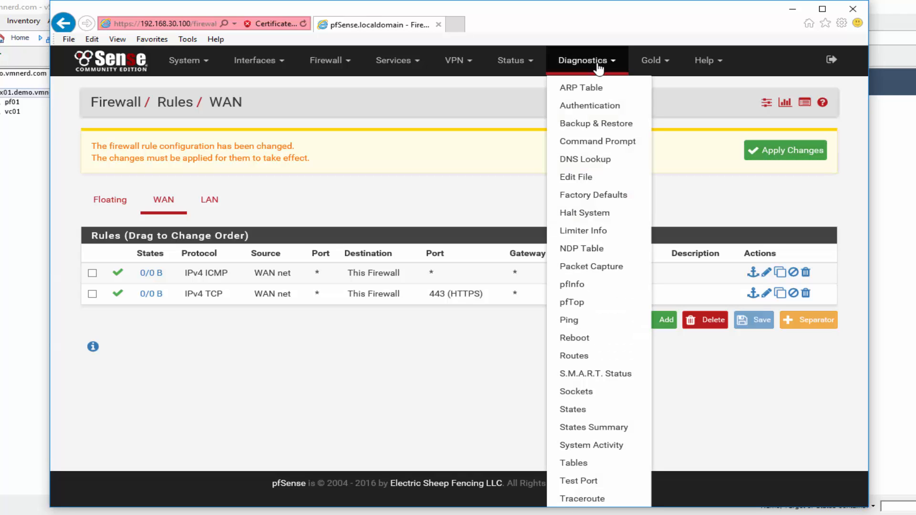
pyautogui.click(575, 338)
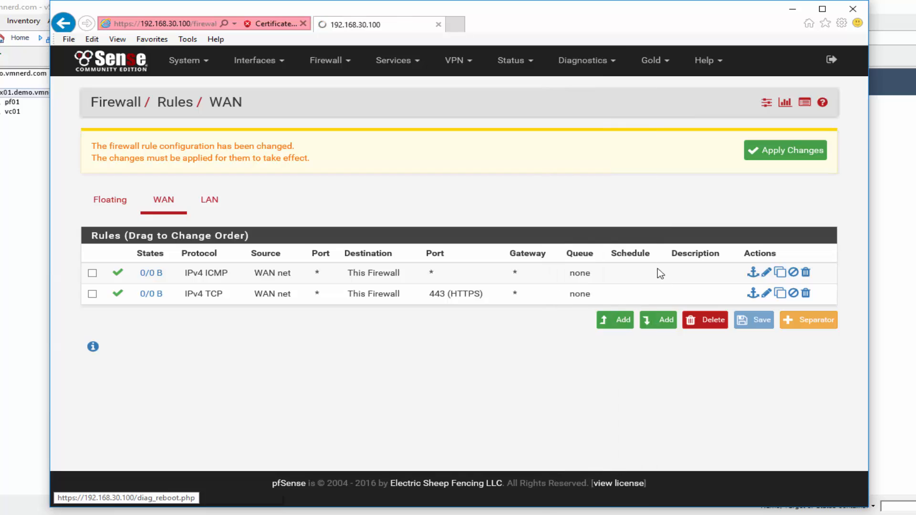
pyautogui.click(123, 186)
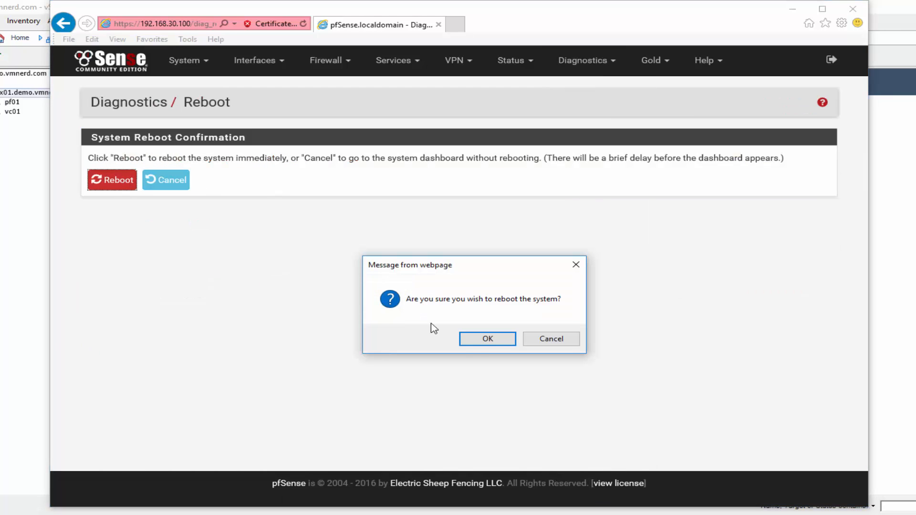
pyautogui.click(488, 339)
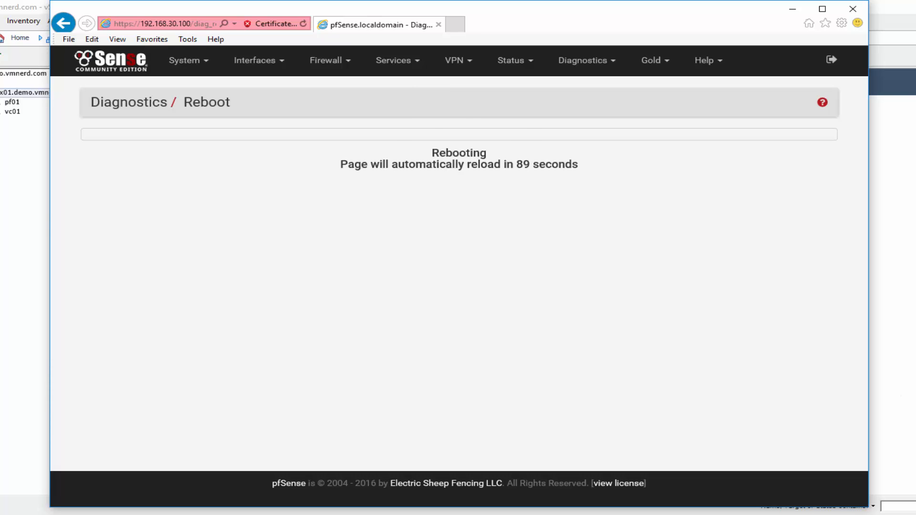
# - Log back in after the reboot with the admin username and password
pyautogui.write('admin')
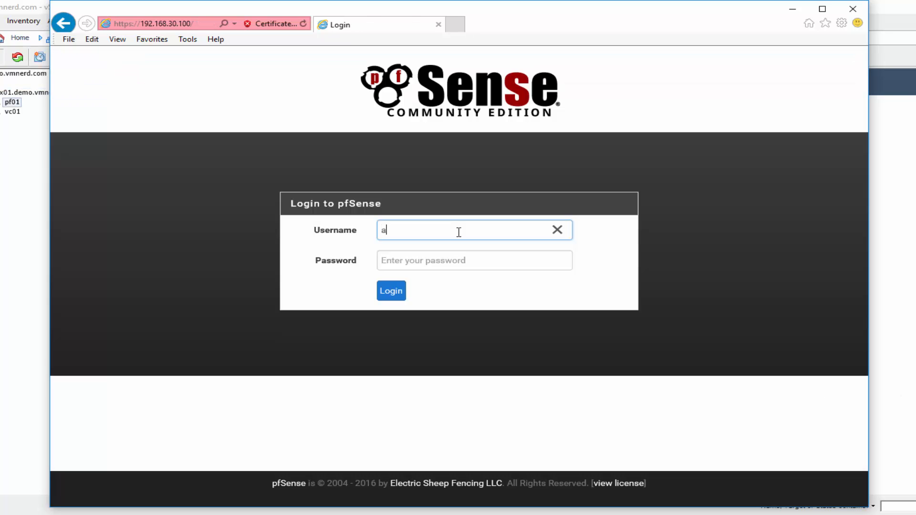
pyautogui.press('Tab')
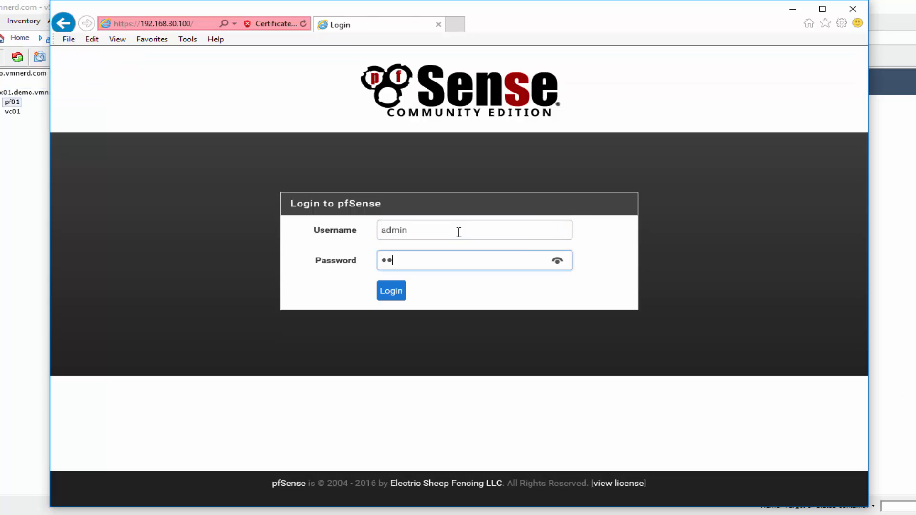
pyautogui.write('pfsense')
pyautogui.press('Return')
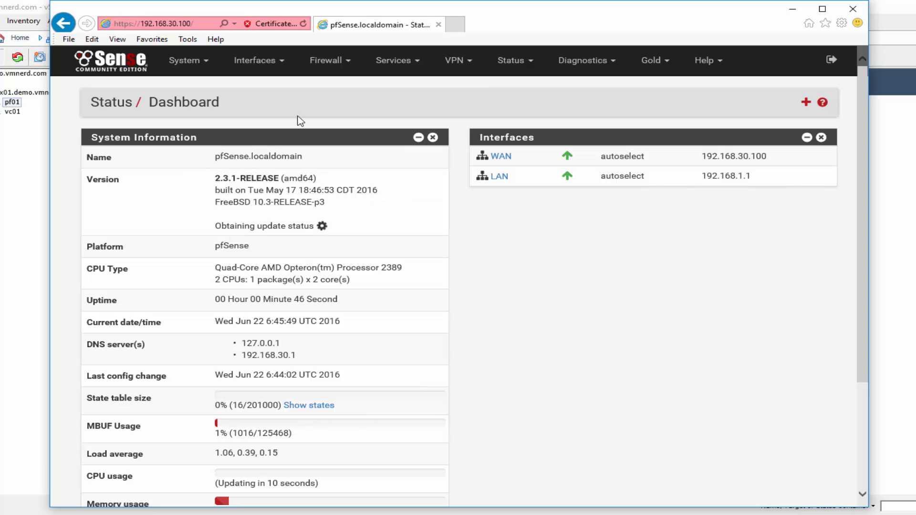
# - Bring up the System / Advanced / Admin Access settings page
pyautogui.click(204, 63)
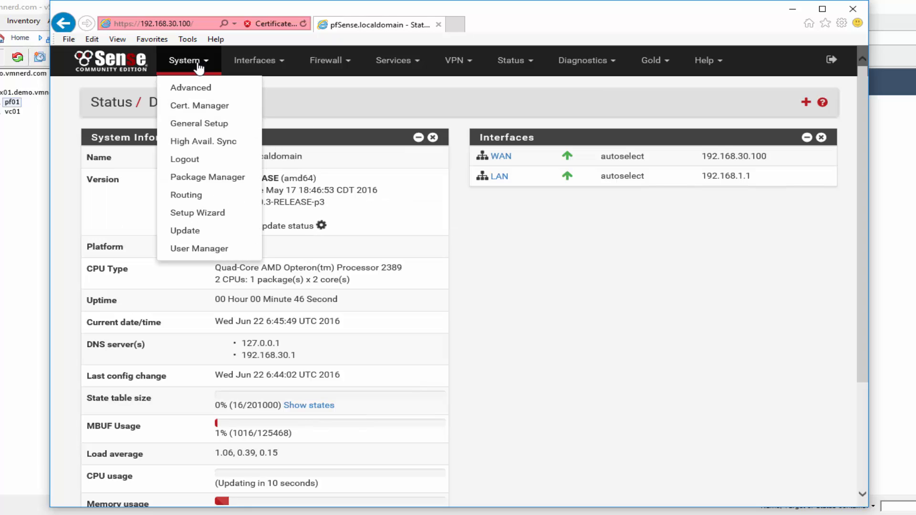
pyautogui.click(198, 88)
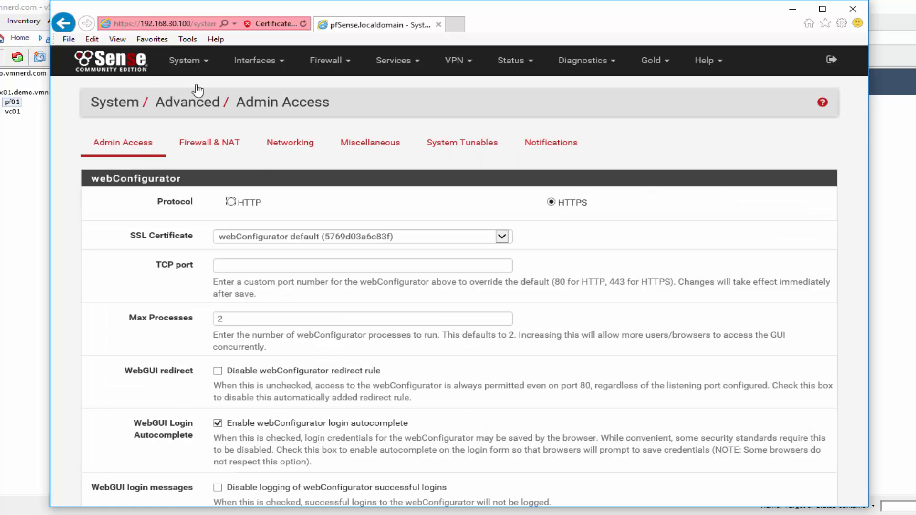
pyautogui.click(183, 67)
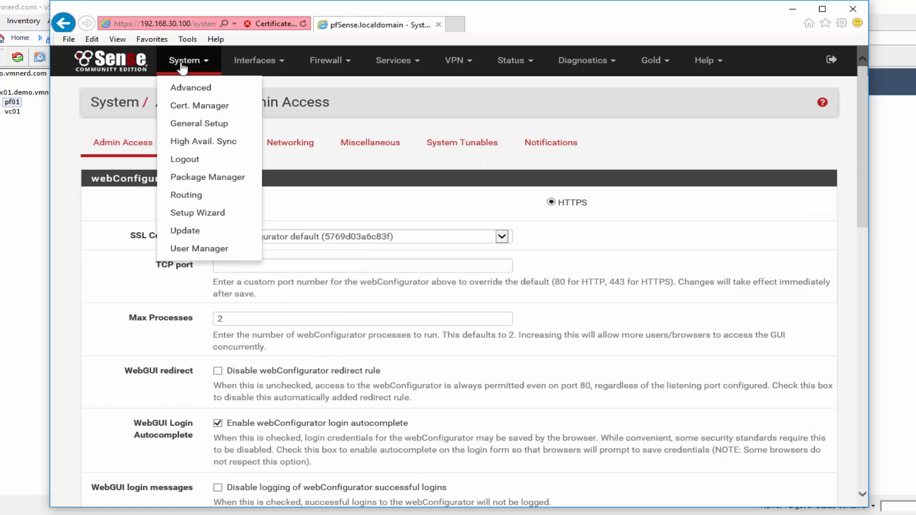
pyautogui.click(248, 61)
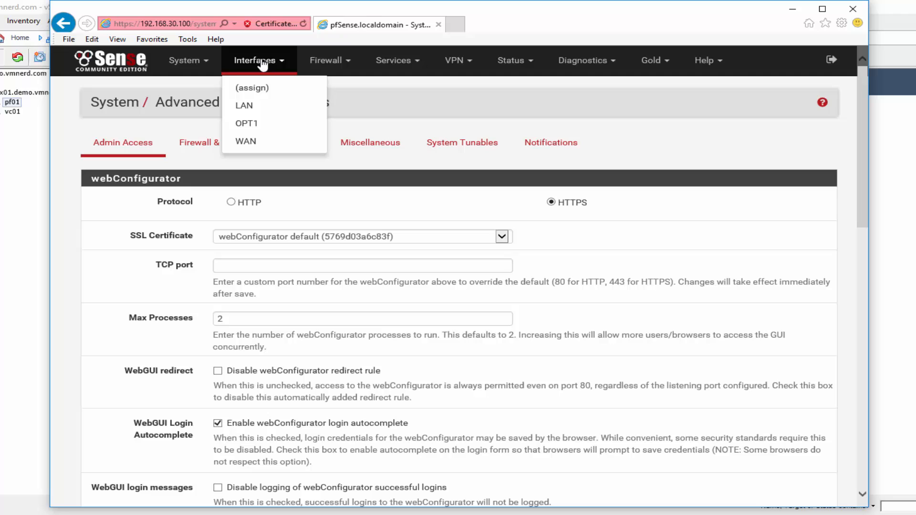
# - Set the WAN IPv4 Configuration Type to Static IPv4 and IPv6 Configuration Type to None
pyautogui.click(251, 144)
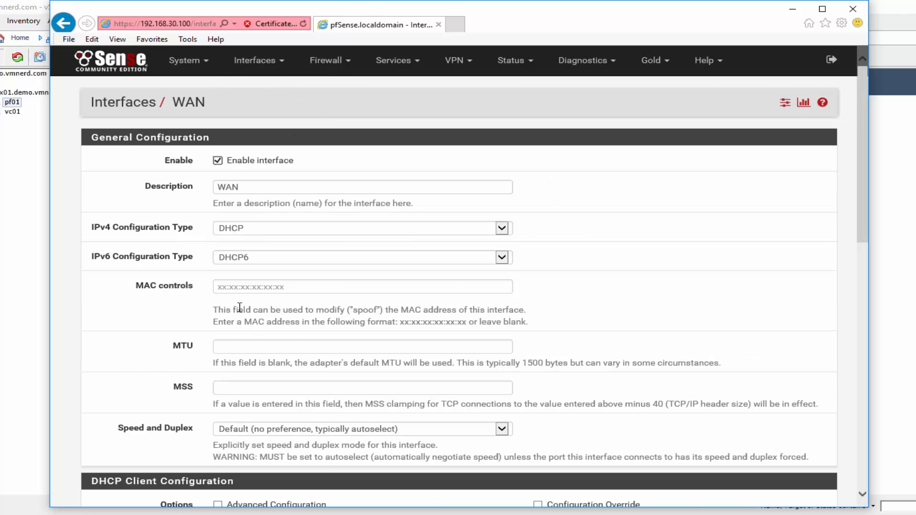
pyautogui.click(282, 235)
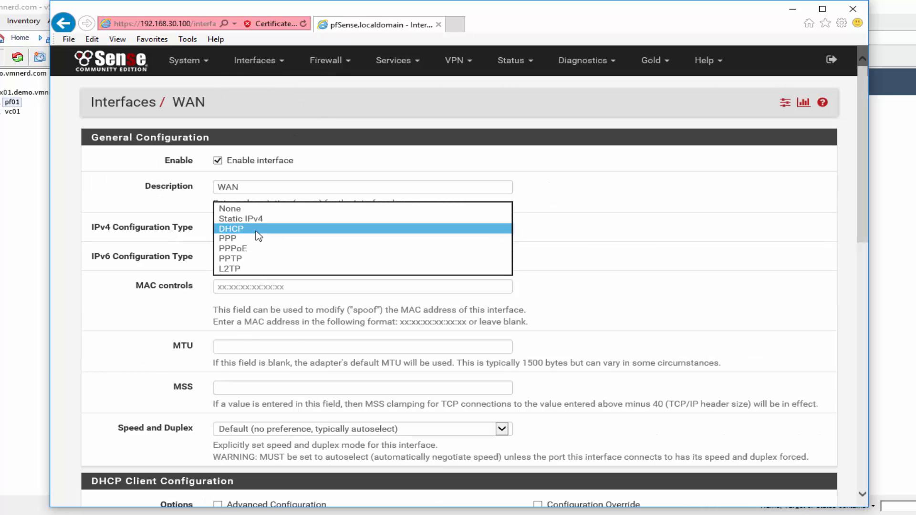
pyautogui.click(246, 218)
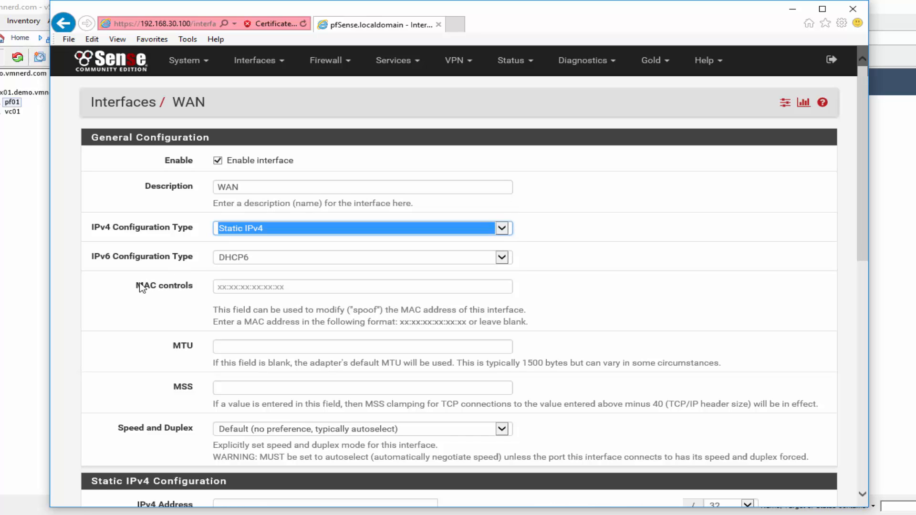
pyautogui.click(127, 292)
pyautogui.scroll(-3, 128, 287)
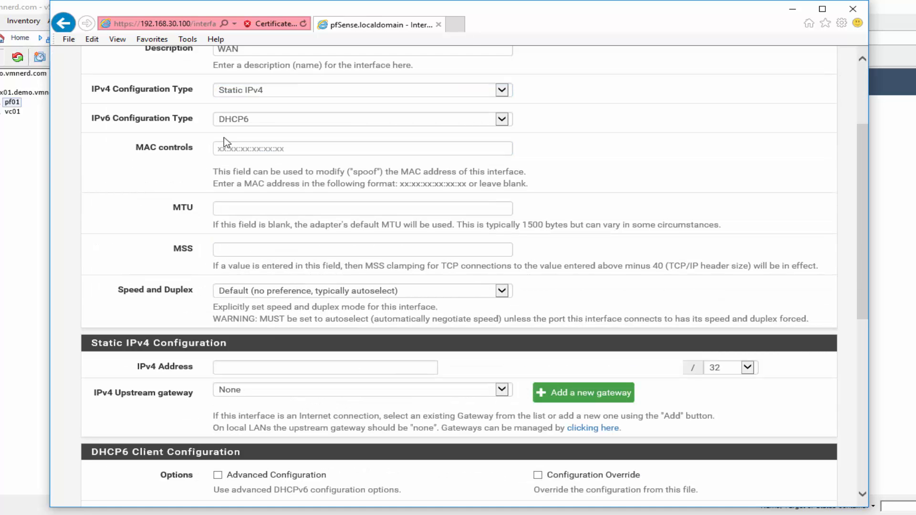
pyautogui.click(263, 120)
pyautogui.click(260, 99)
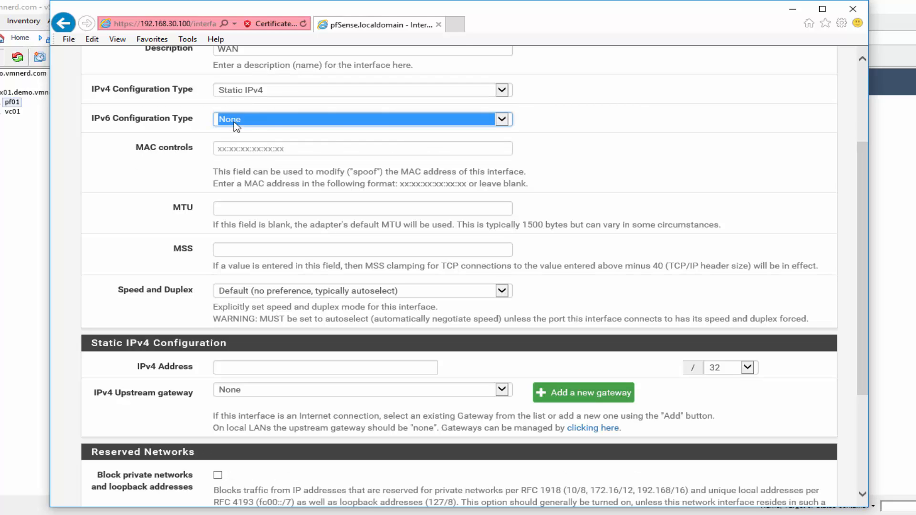
pyautogui.click(157, 163)
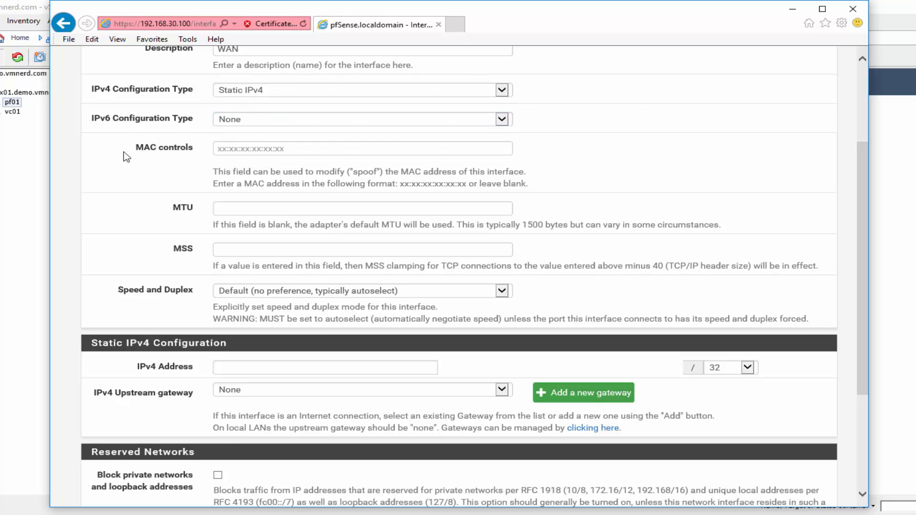
pyautogui.scroll(-2, 124, 177)
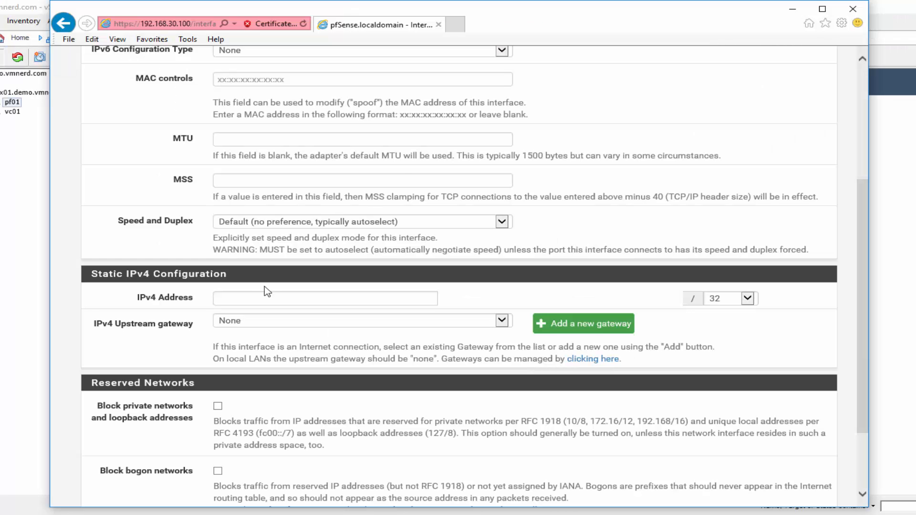
# - Give WAN the static IPv4 address 192.168.30.221 with a /24 subnet mask
pyautogui.click(255, 297)
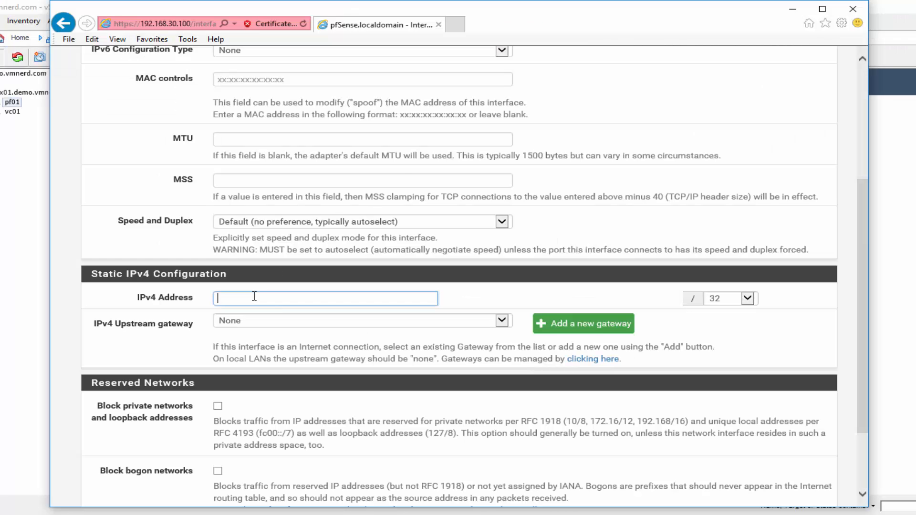
pyautogui.write('192.168.30.221')
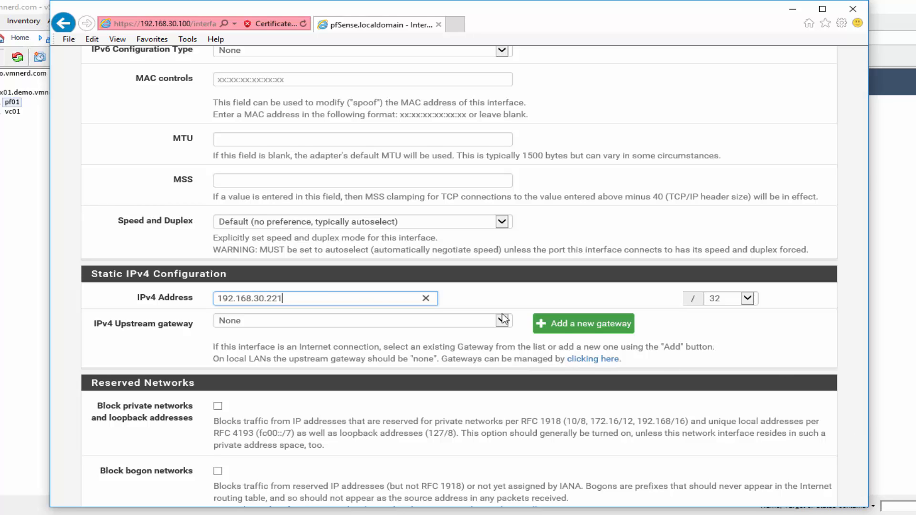
pyautogui.click(747, 299)
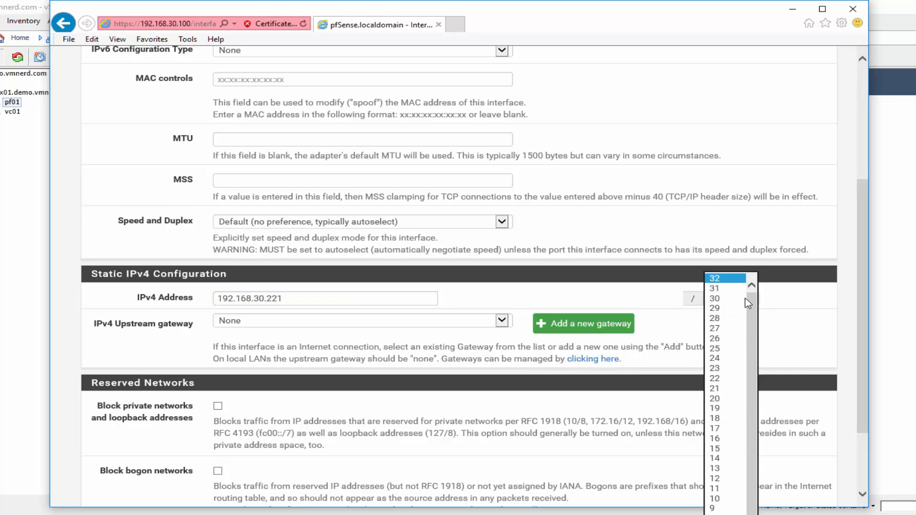
pyautogui.click(724, 359)
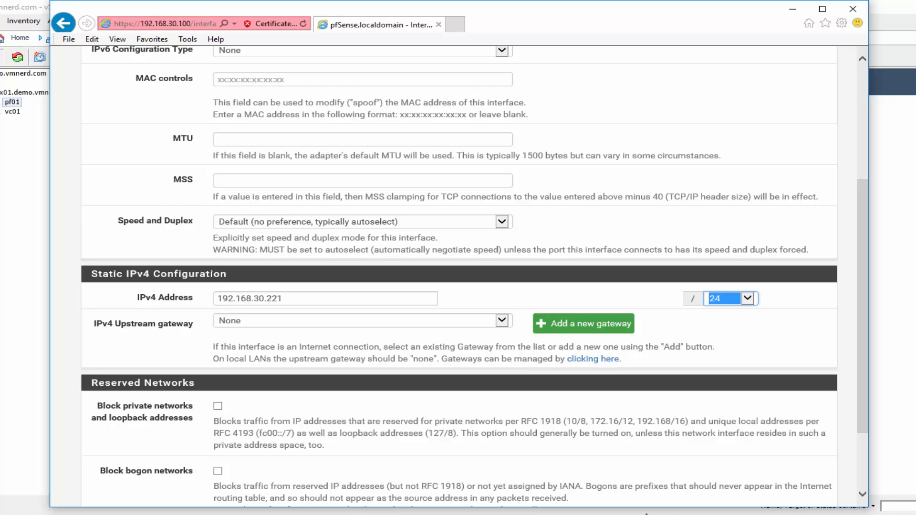
# - Add default gateway WANGW at 192.168.30.254 and save the WAN settings
pyautogui.press('Tab')
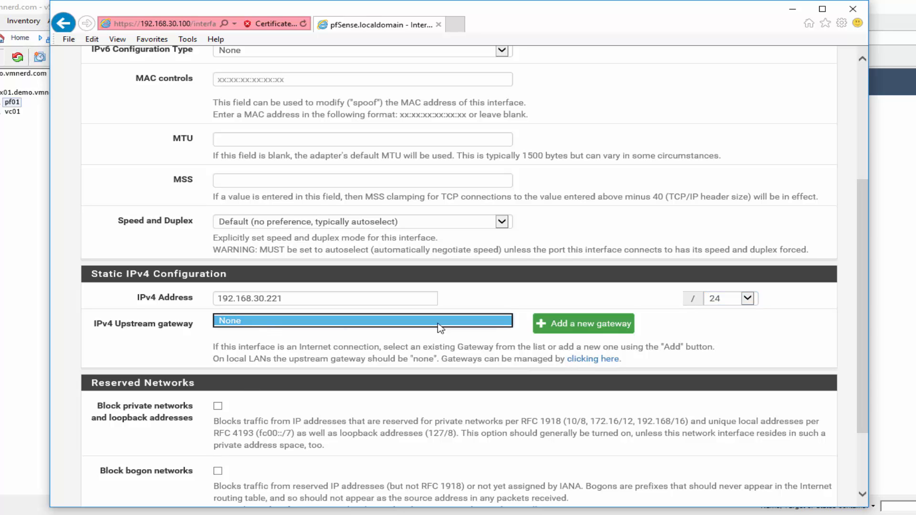
pyautogui.click(614, 322)
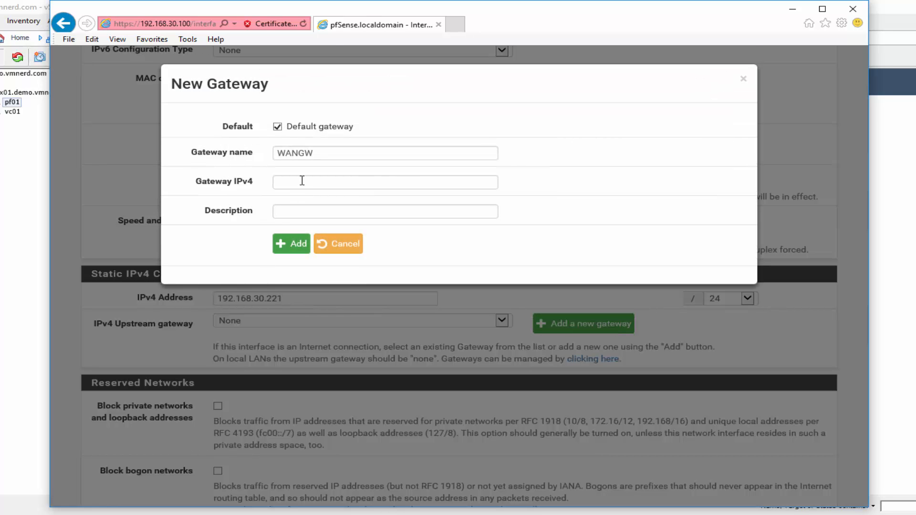
pyautogui.click(394, 180)
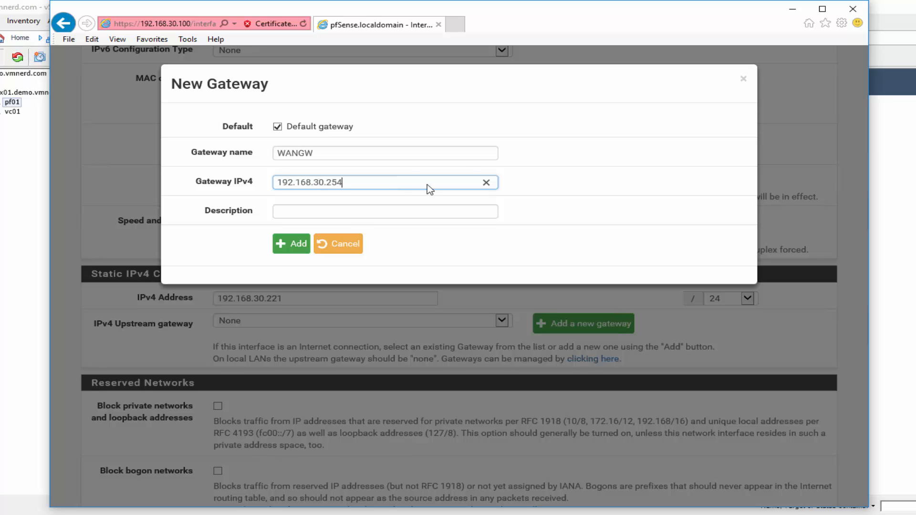
pyautogui.click(286, 243)
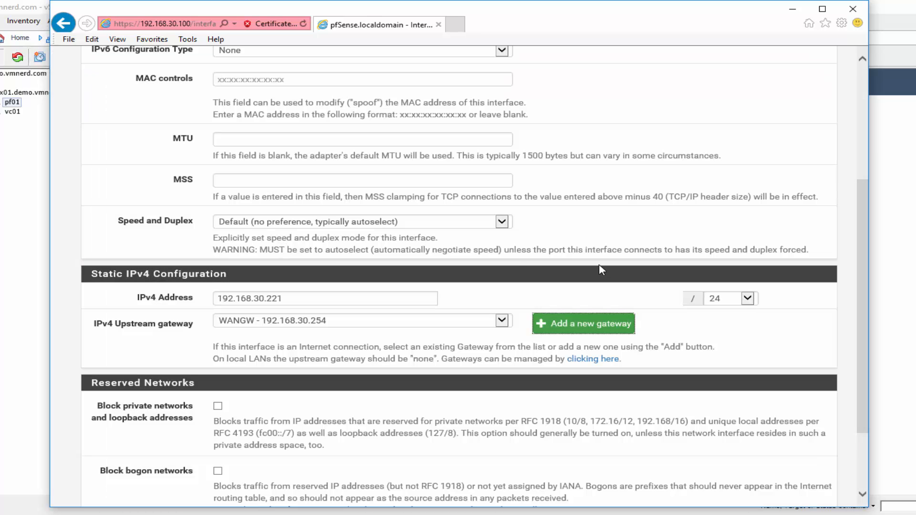
pyautogui.scroll(-3, 506, 269)
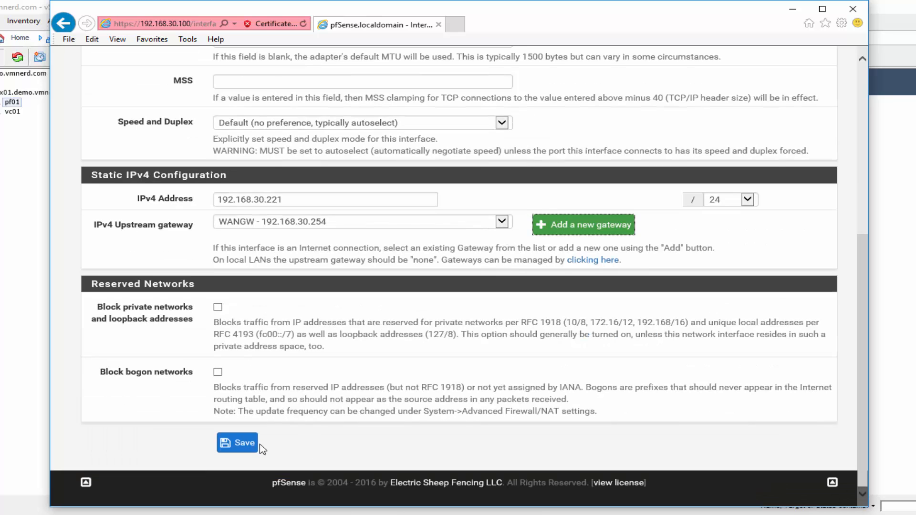
pyautogui.click(242, 443)
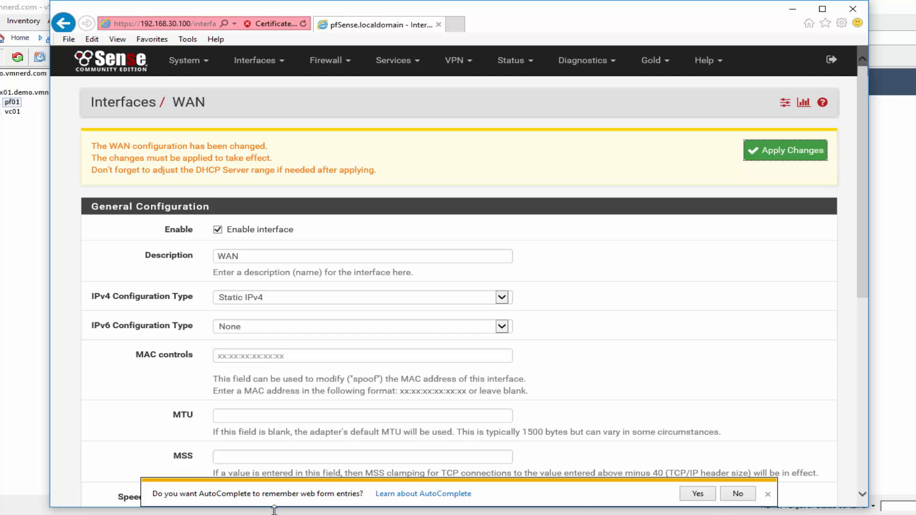
# - Apply the WAN changes and point the browser to the new address 192.168.30.221
pyautogui.click(742, 495)
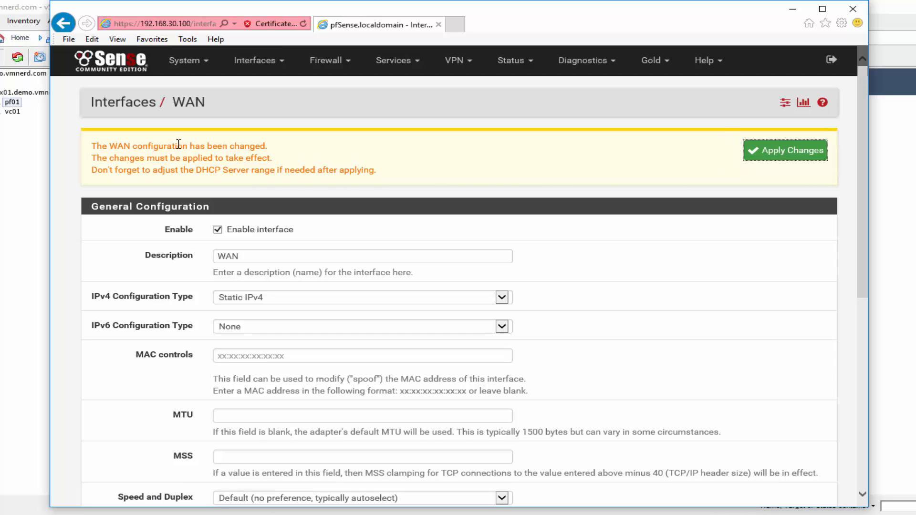
pyautogui.click(776, 152)
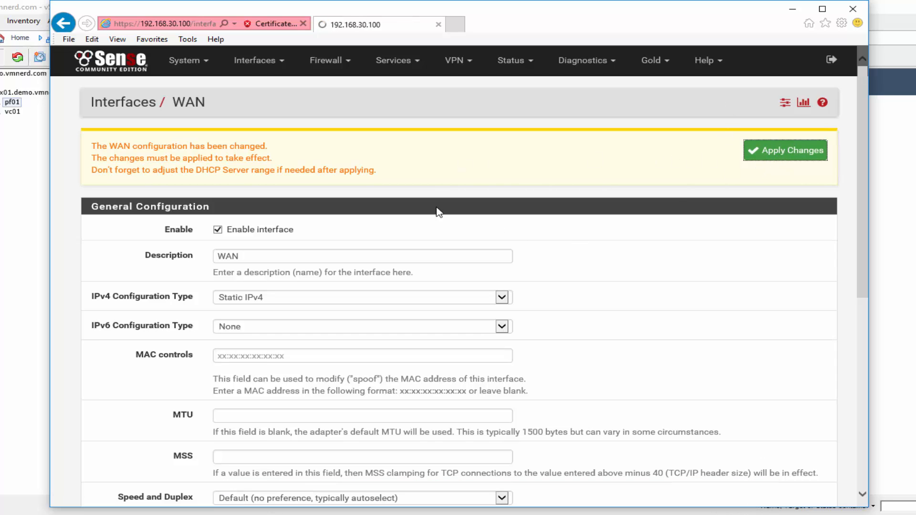
pyautogui.click(185, 24)
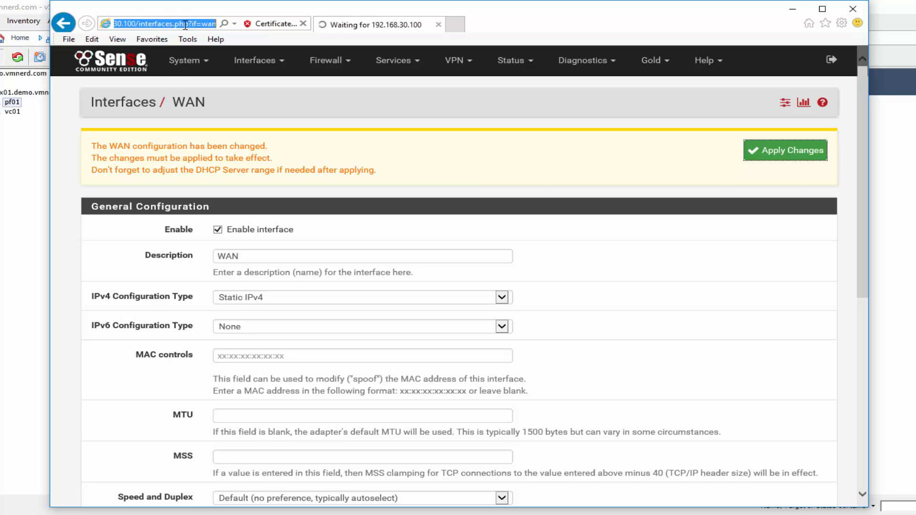
pyautogui.moveTo(123, 24); pyautogui.dragTo(325, 18)
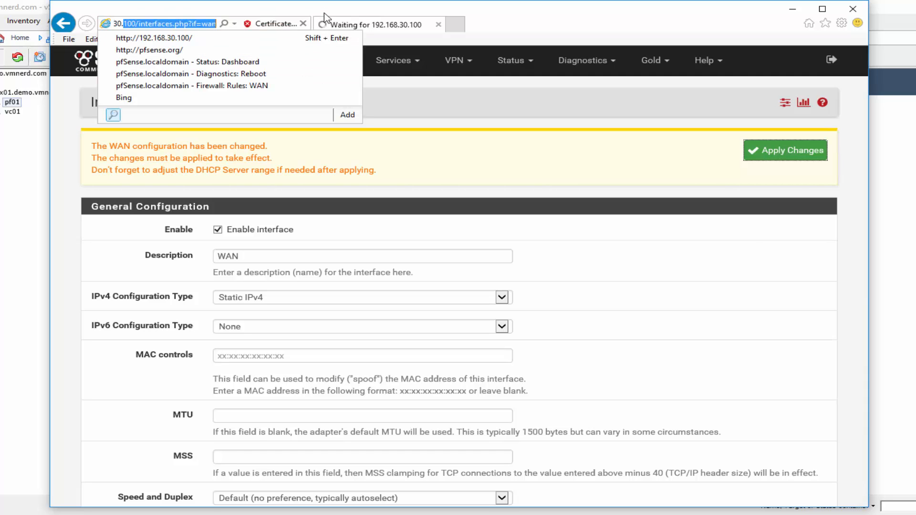
pyautogui.write('221')
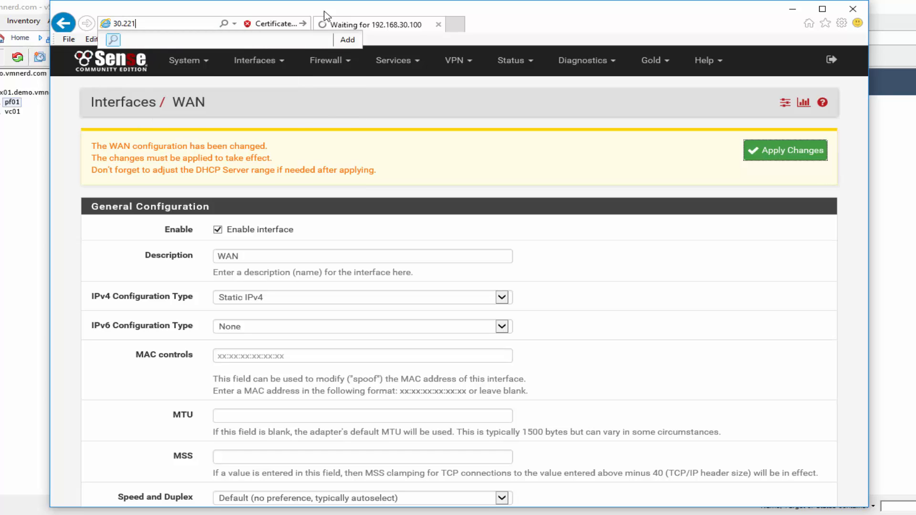
pyautogui.press('Return')
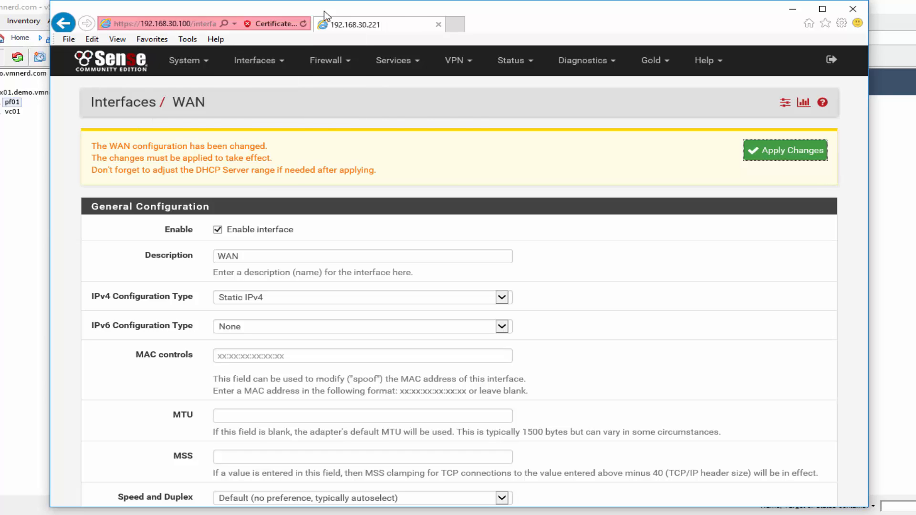
# - Get past the certificate warning, log in as admin with the account password, and open Interfaces > LAN
pyautogui.click(327, 216)
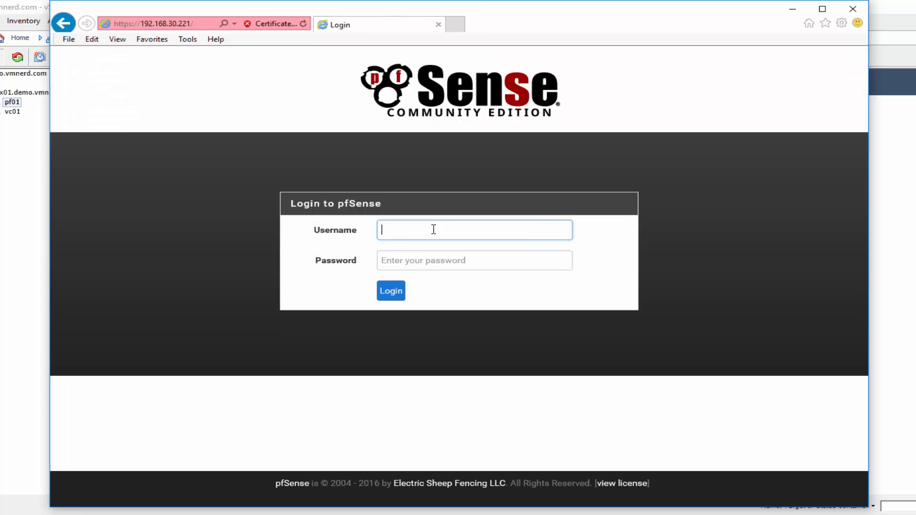
pyautogui.write('admin')
pyautogui.press('Tab')
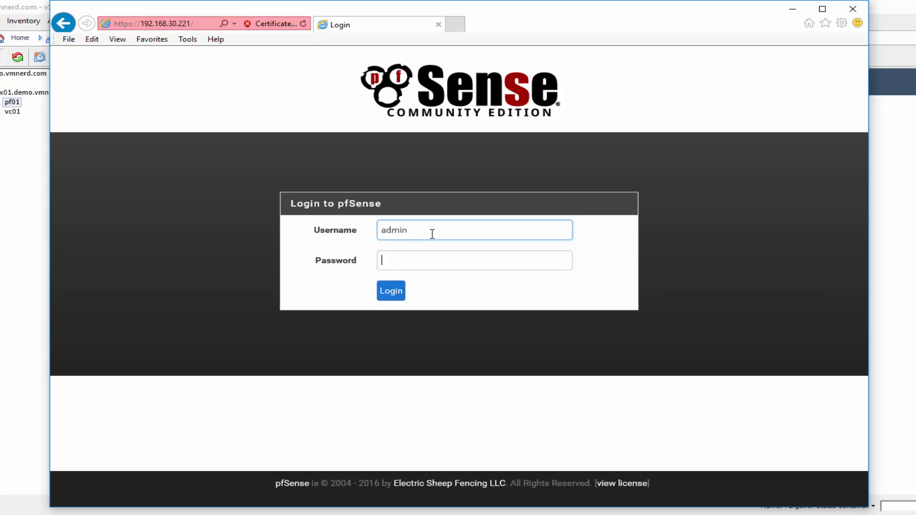
pyautogui.write('pfsense')
pyautogui.press('Return')
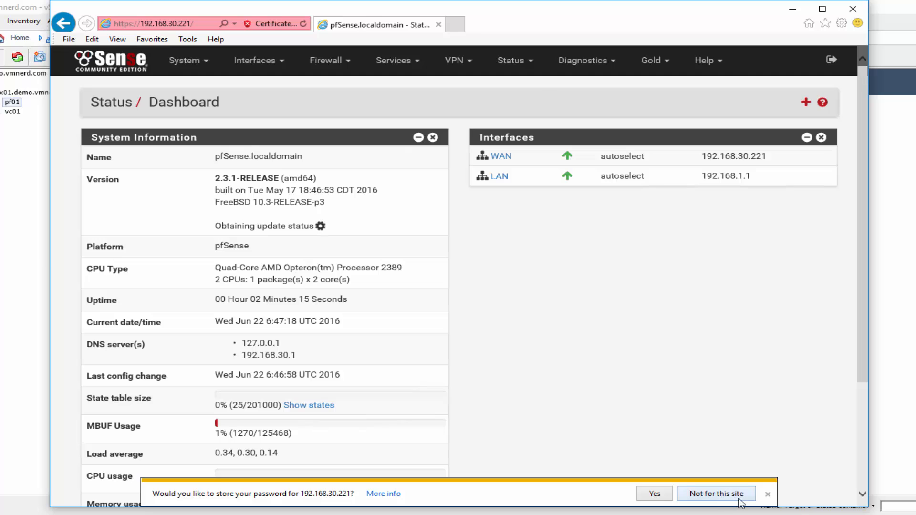
pyautogui.click(732, 493)
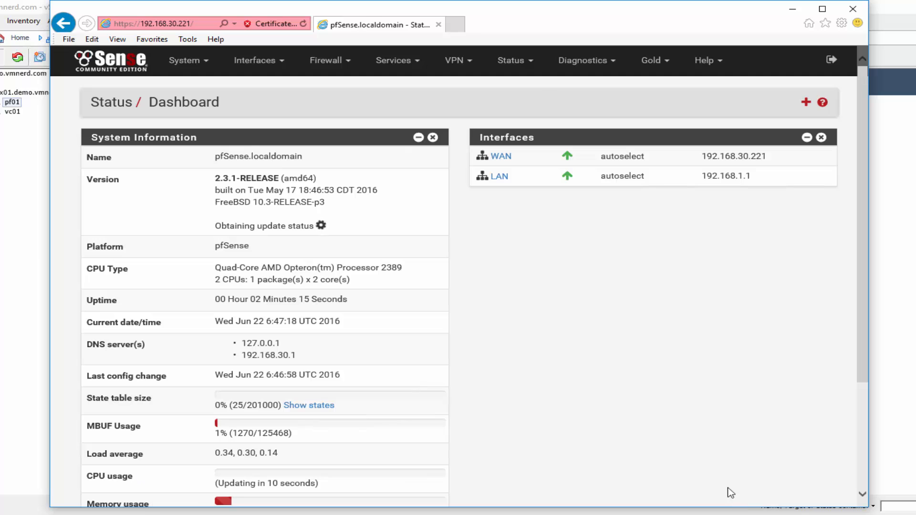
pyautogui.click(277, 67)
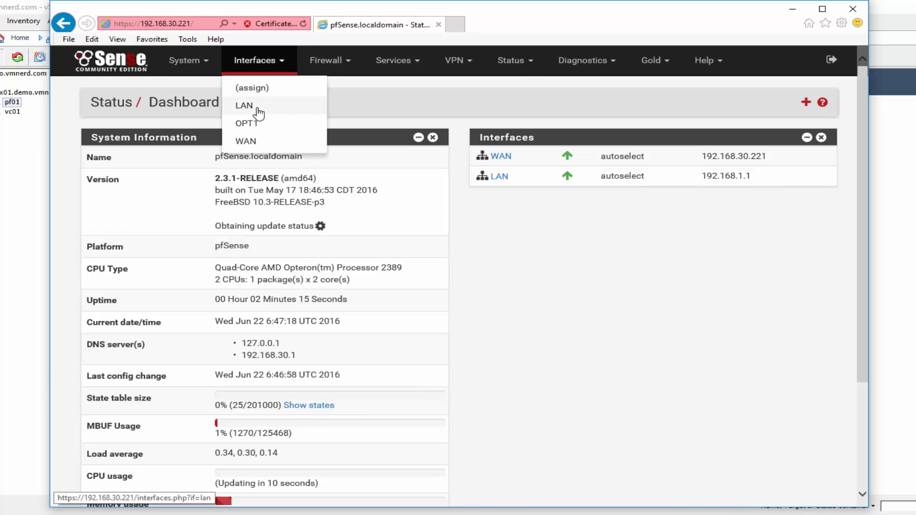
pyautogui.click(280, 110)
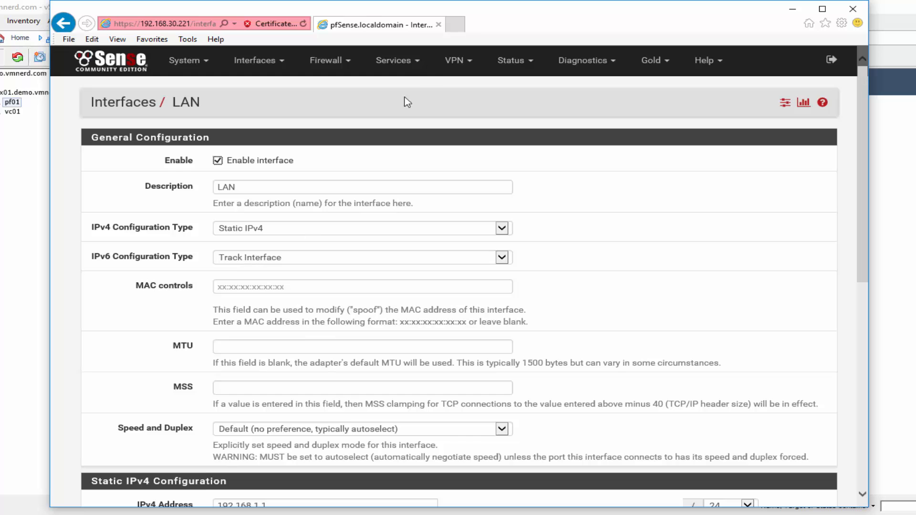
# - Disable and save the DHCPv6 server on LAN, then return to the LAN interface page
pyautogui.click(413, 71)
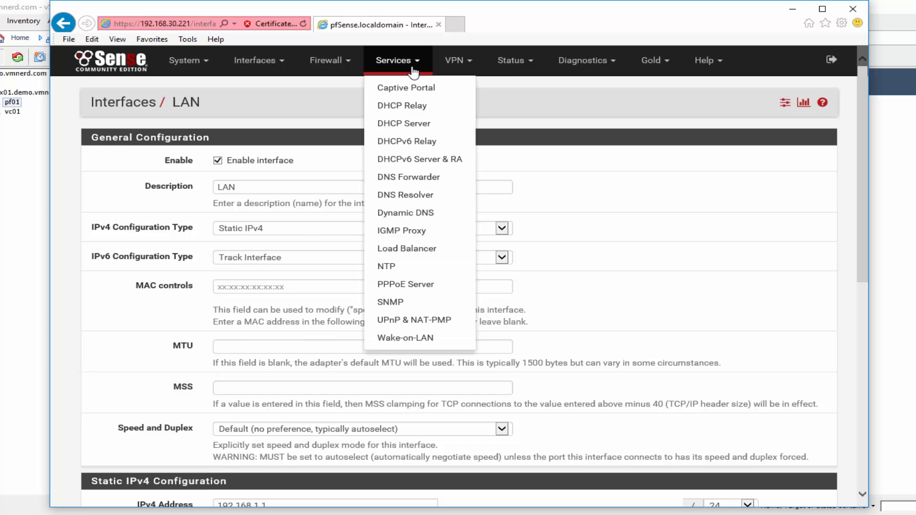
pyautogui.click(407, 163)
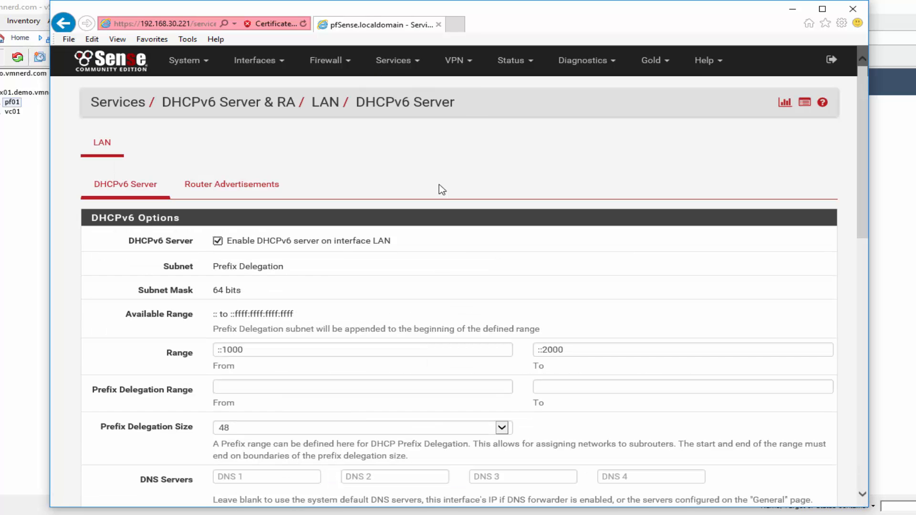
pyautogui.click(219, 242)
pyautogui.click(237, 272)
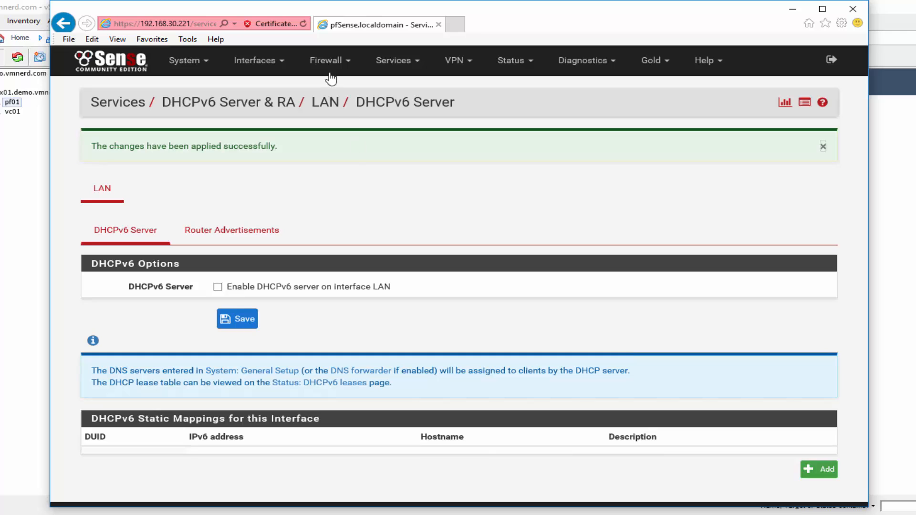
pyautogui.moveTo(255, 61)
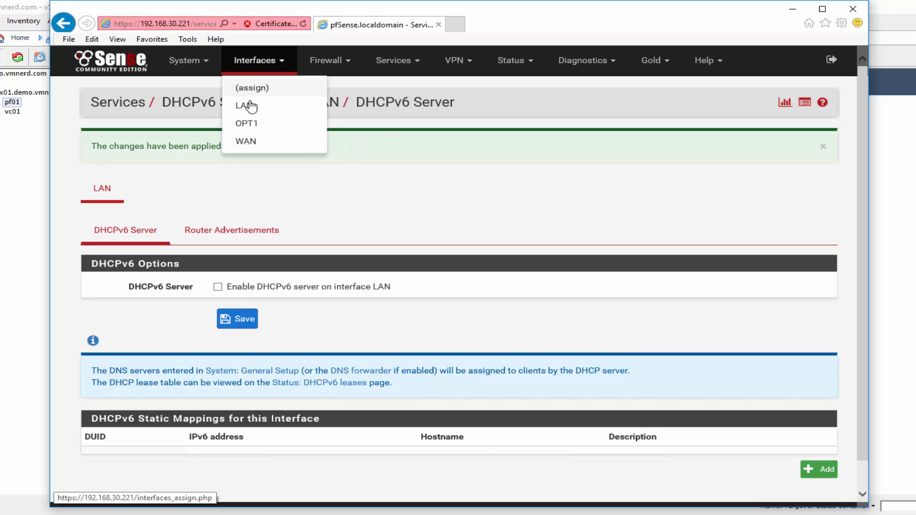
pyautogui.click(244, 106)
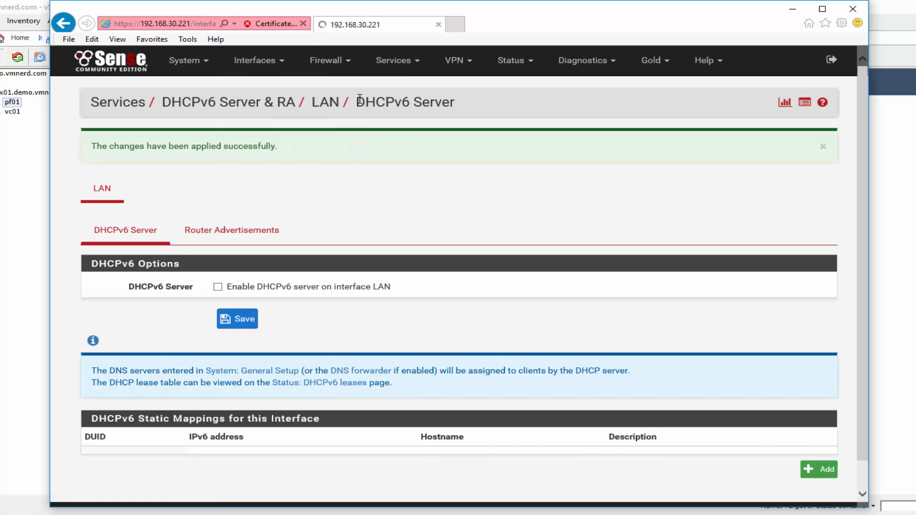
# - Set the LAN IPv6 type to None and change its IPv4 address to 192.168.31.221
pyautogui.click(275, 258)
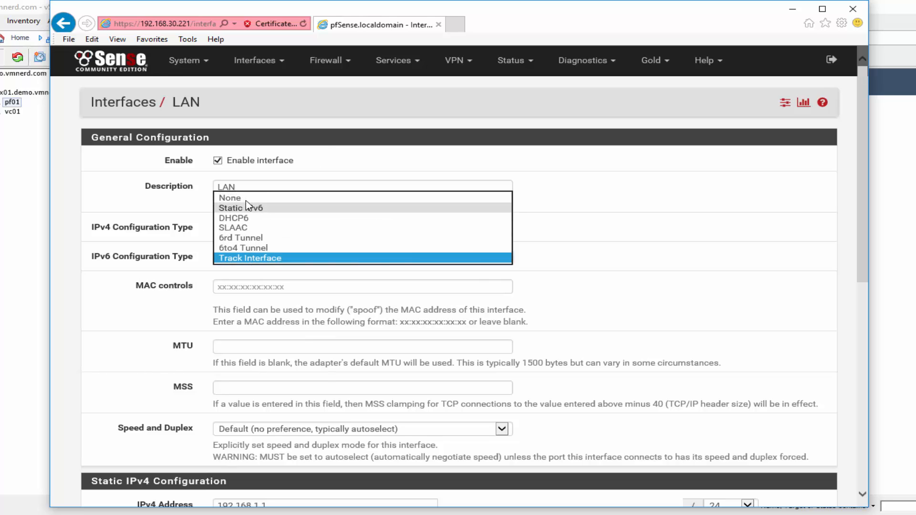
pyautogui.click(246, 197)
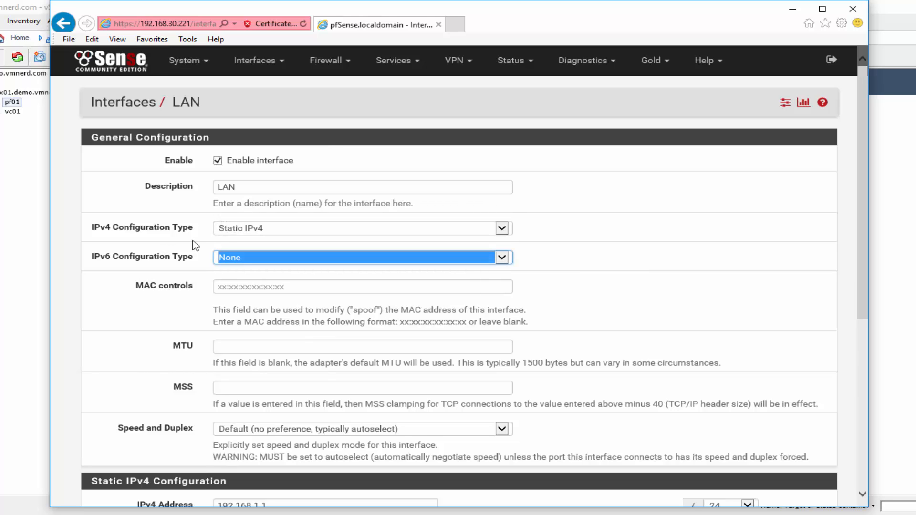
pyautogui.click(172, 244)
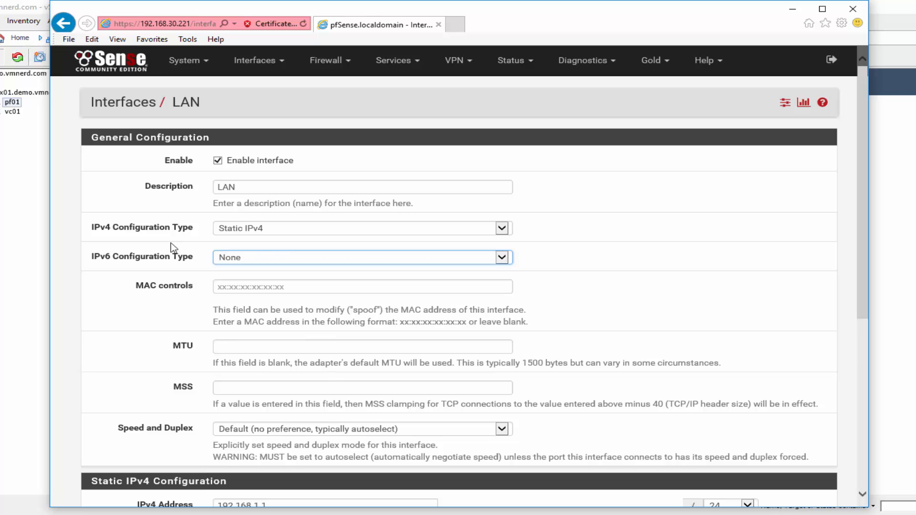
pyautogui.scroll(-4, 173, 245)
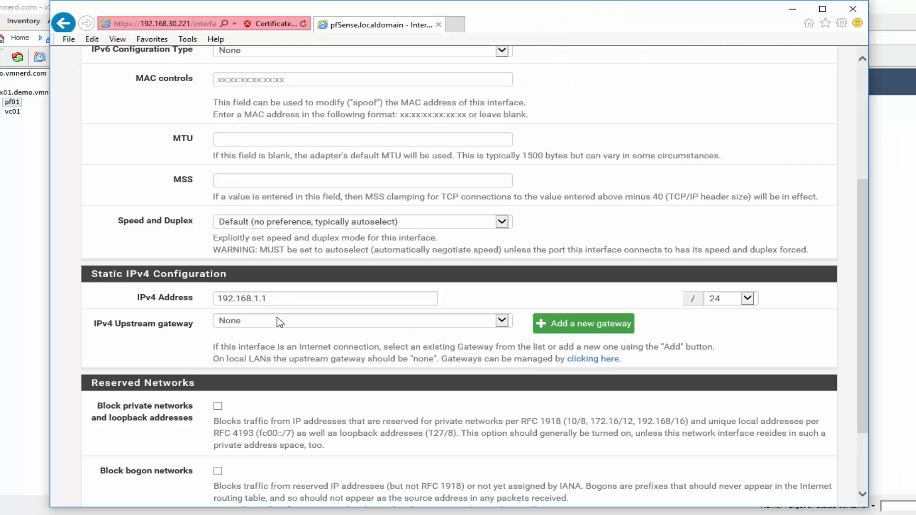
pyautogui.doubleClick(264, 300)
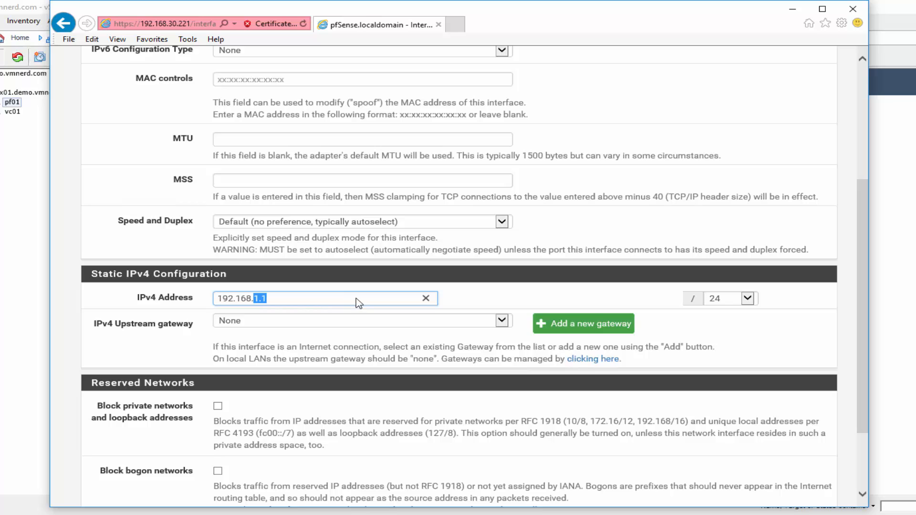
pyautogui.write('3')
pyautogui.click(154, 327)
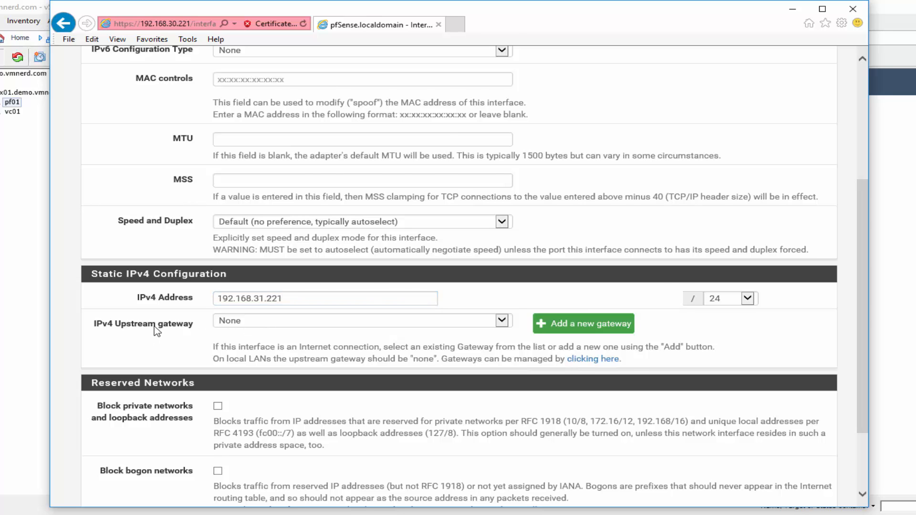
# - Save and apply the LAN interface changes, then open the OPT1 interface page
pyautogui.scroll(-2, 154, 327)
pyautogui.click(237, 443)
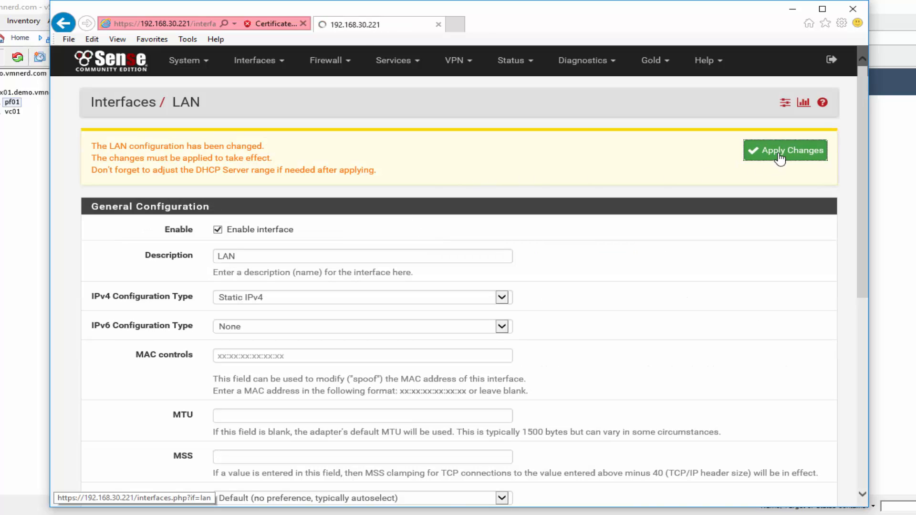
pyautogui.click(778, 153)
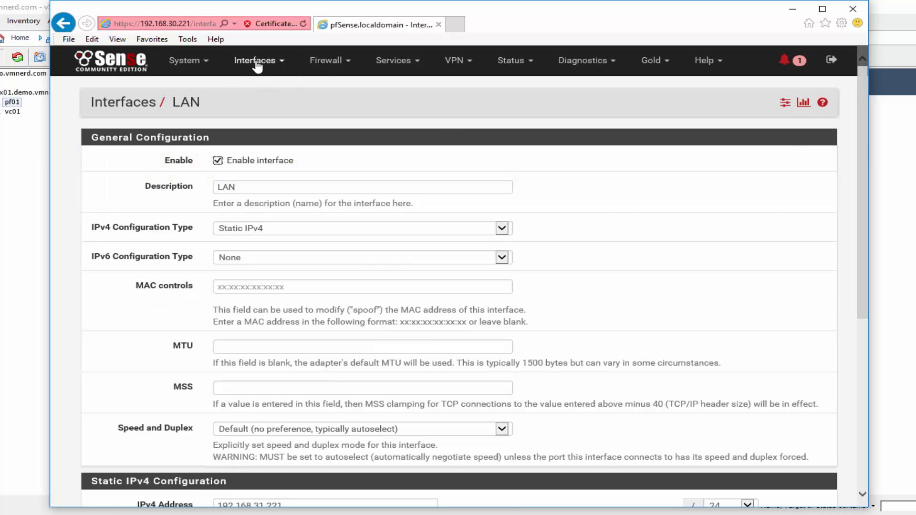
pyautogui.click(256, 66)
pyautogui.click(246, 123)
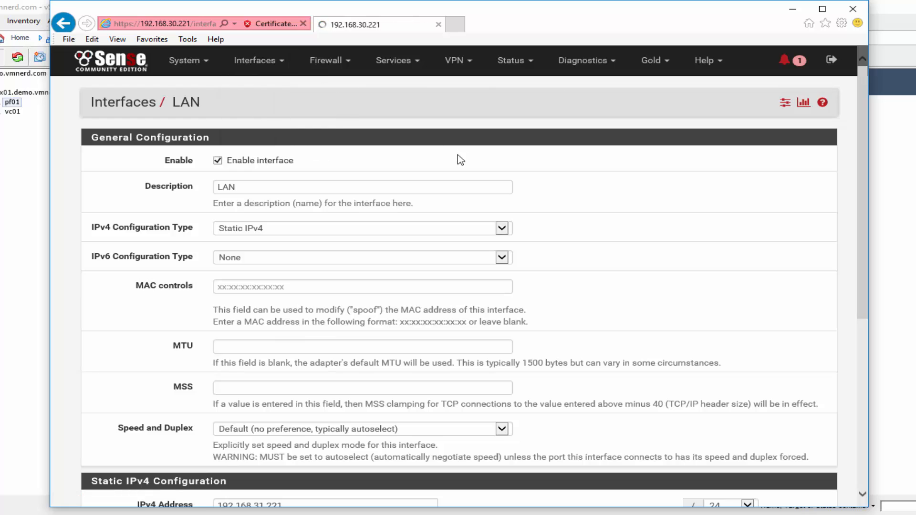
# - Enable OPT1, rename its description to HA, and set IPv4 type to Static IPv4
pyautogui.click(218, 161)
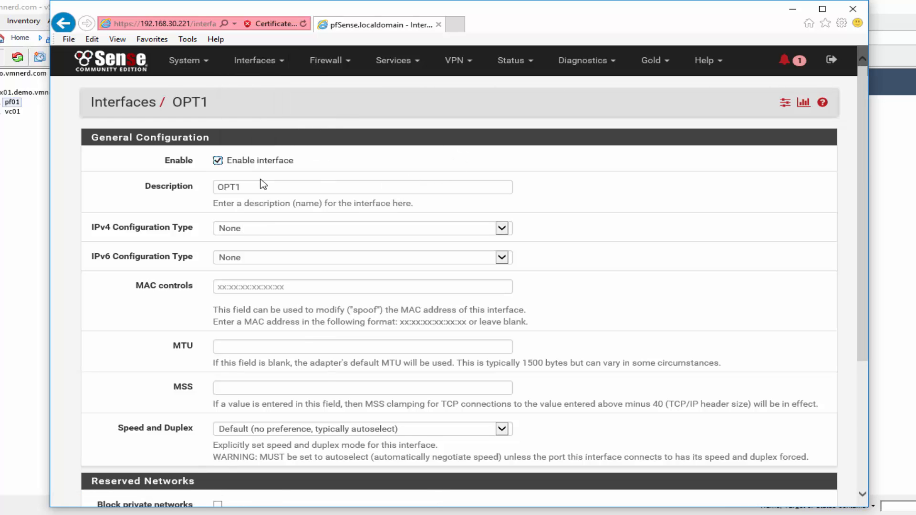
pyautogui.doubleClick(237, 187)
pyautogui.write('HA')
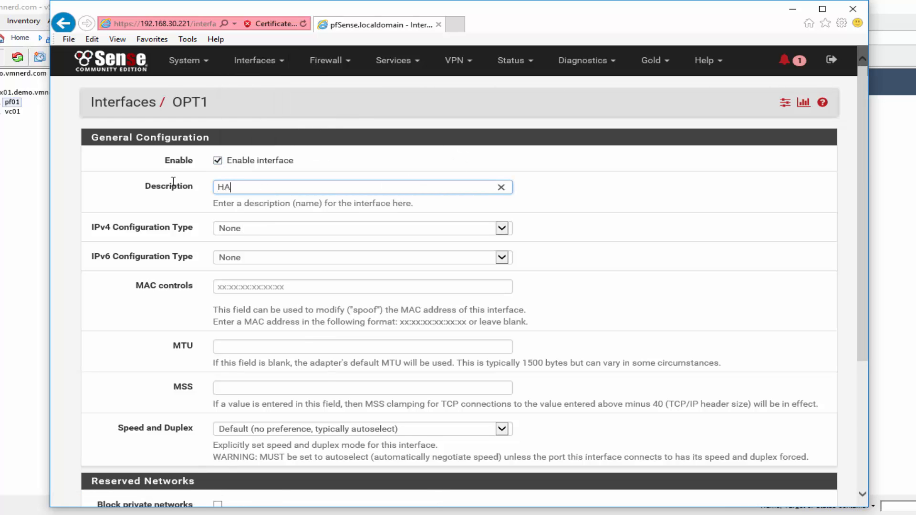
pyautogui.click(255, 228)
pyautogui.click(248, 239)
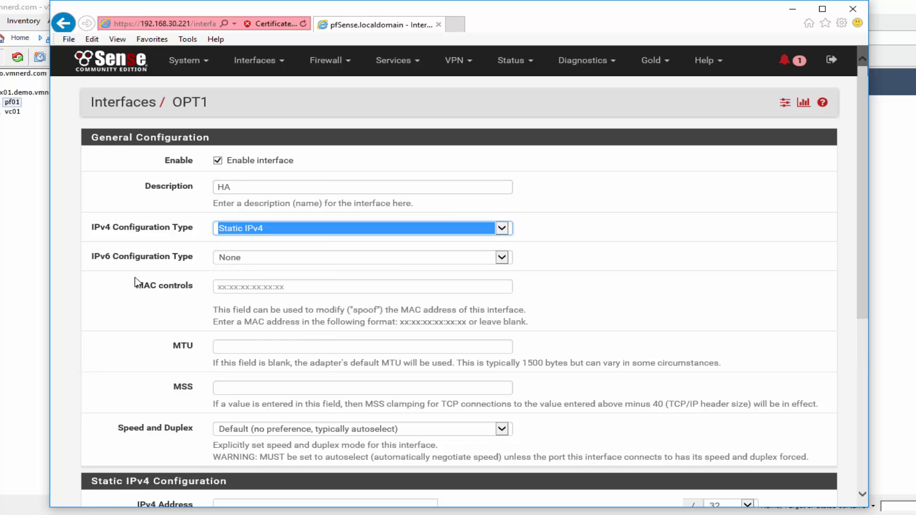
pyautogui.click(135, 283)
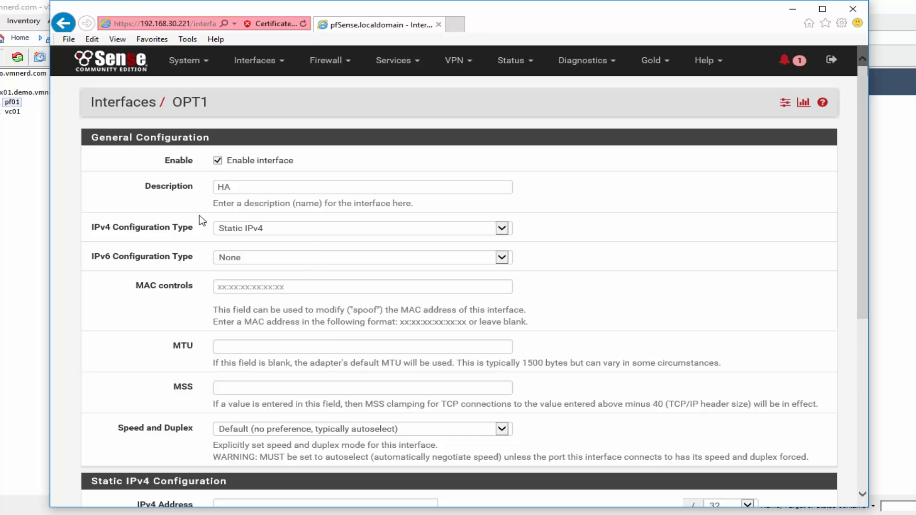
# - Give the HA interface address 192.168.32.221/24, then save and apply
pyautogui.scroll(-4, 165, 258)
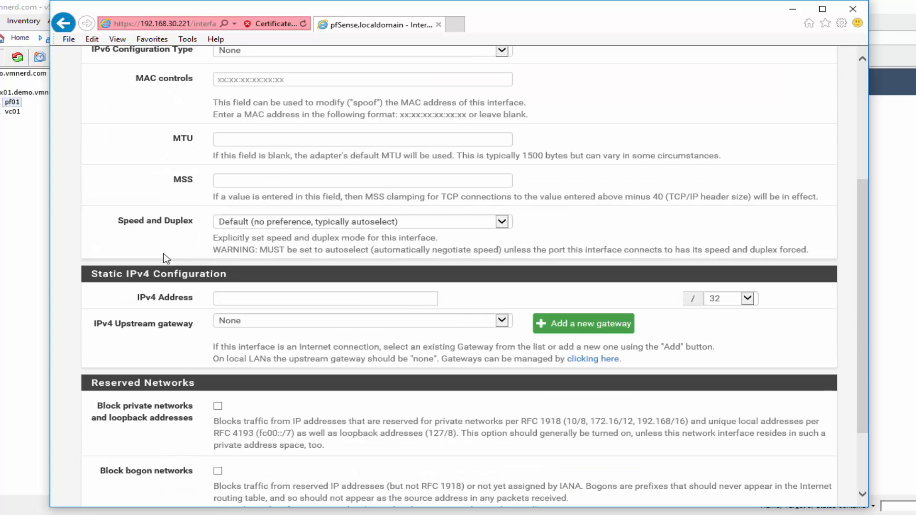
pyautogui.click(310, 288)
pyautogui.write('192.168')
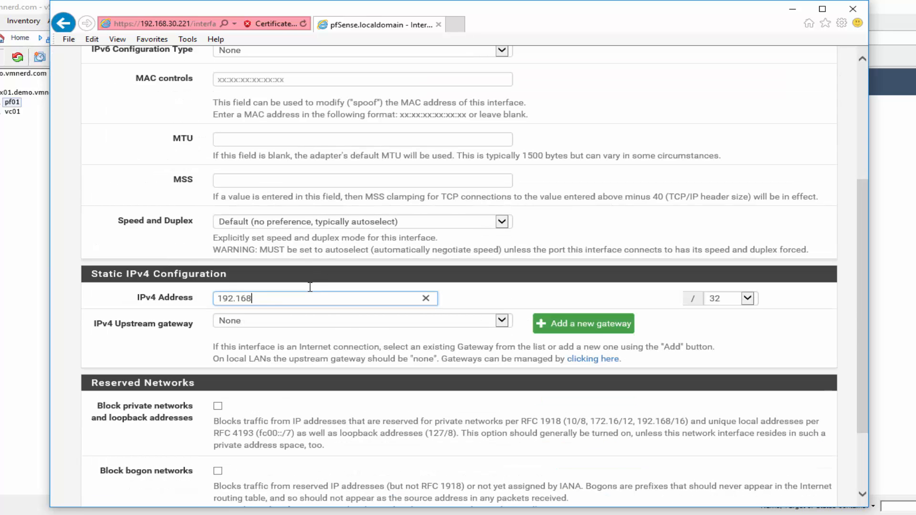
pyautogui.write('.32')
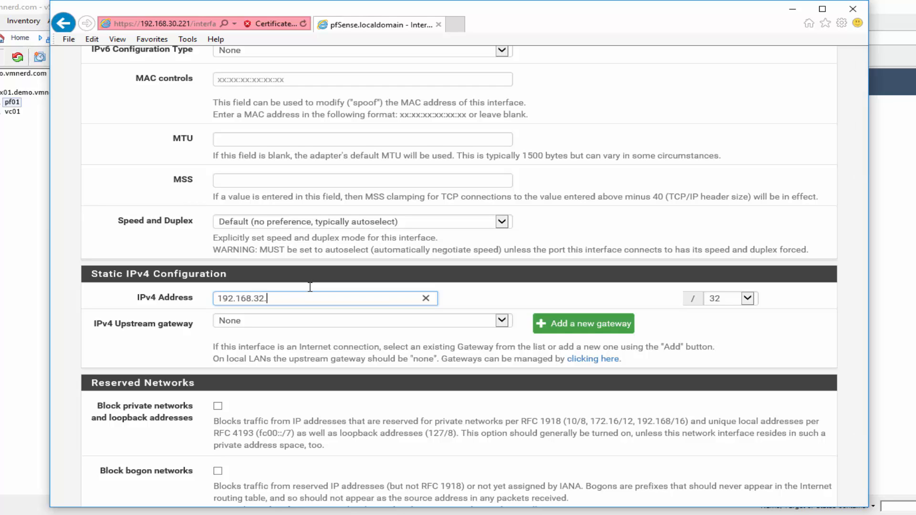
pyautogui.write('.221')
pyautogui.click(747, 299)
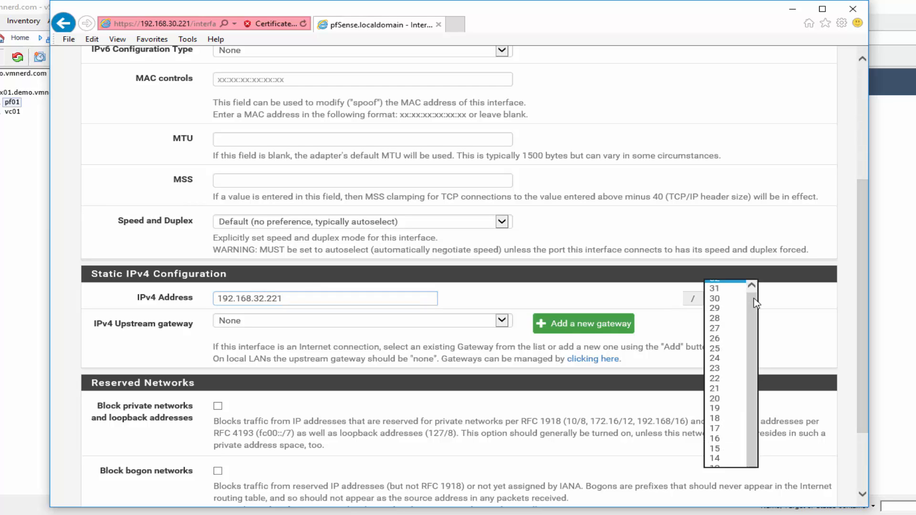
pyautogui.click(732, 358)
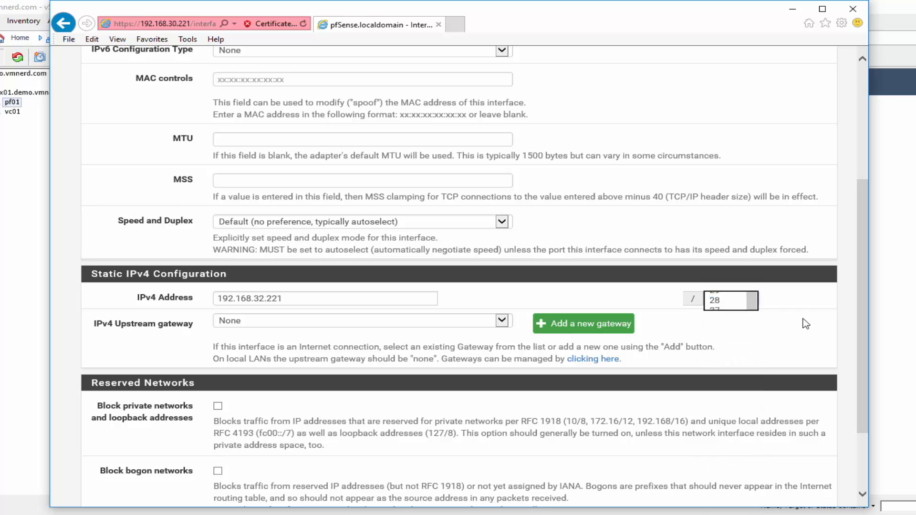
pyautogui.scroll(-3, 120, 331)
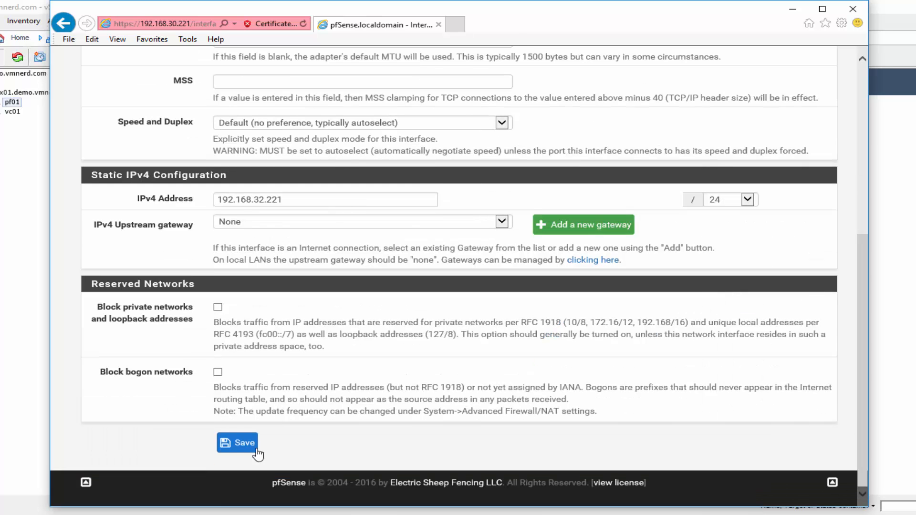
pyautogui.click(237, 443)
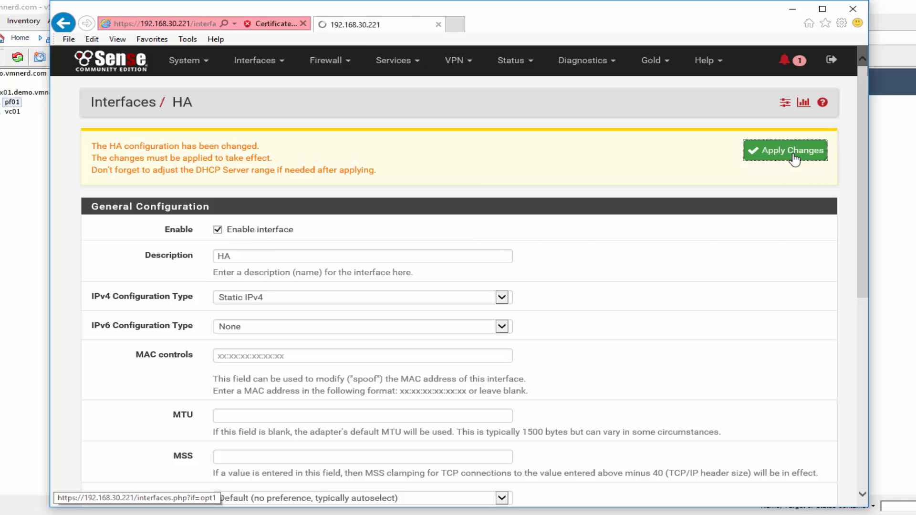
pyautogui.click(793, 159)
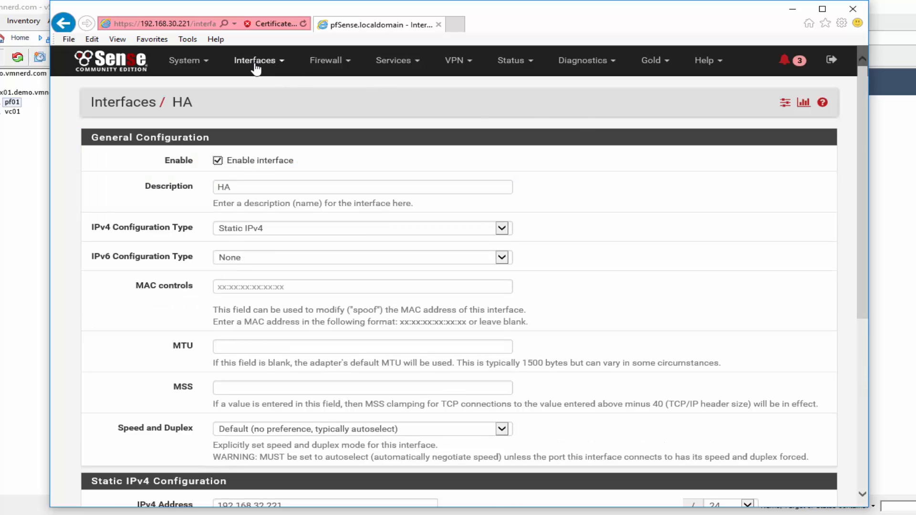
pyautogui.click(206, 68)
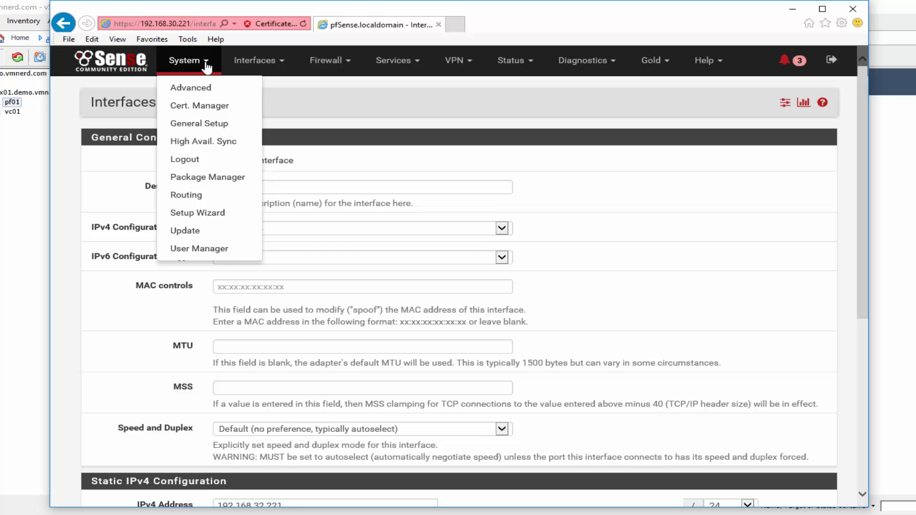
# - In General Setup, set hostname pf01, domain demo.vmnerd.com and DNS server 192.168.30.1
pyautogui.click(198, 125)
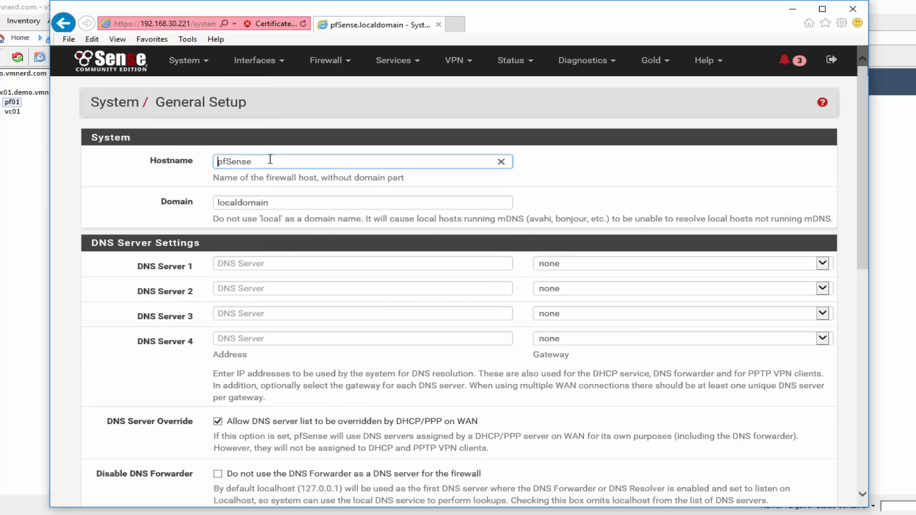
pyautogui.moveTo(270, 160); pyautogui.dragTo(143, 160)
pyautogui.write('pf01')
pyautogui.press('Tab')
pyautogui.write('demo')
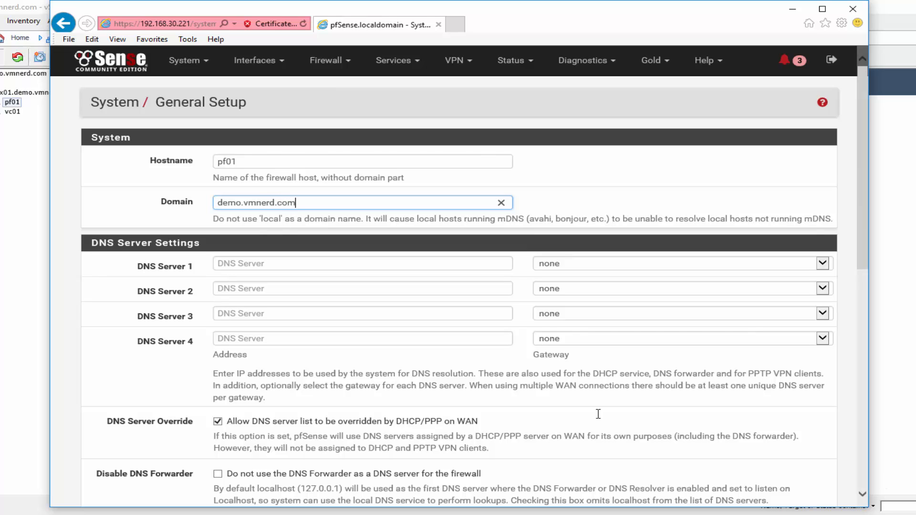
pyautogui.click(264, 264)
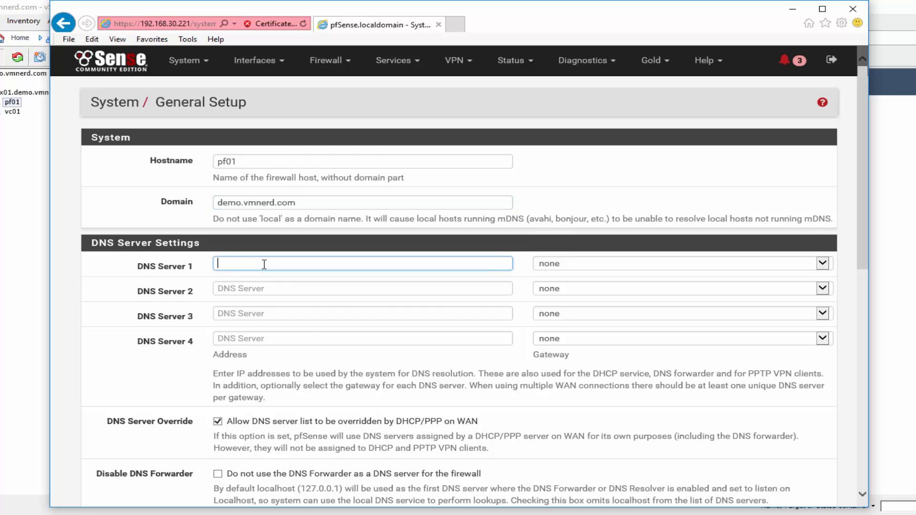
pyautogui.write('192.168.30.1')
# - Choose the Compact-RED theme, save General Setup, and dismiss the success message
pyautogui.scroll(-4, 353, 363)
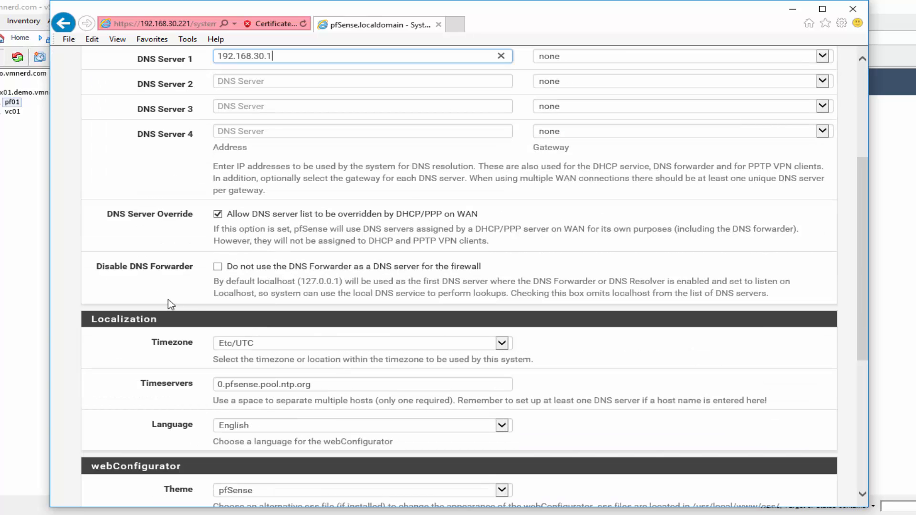
pyautogui.scroll(-3, 146, 305)
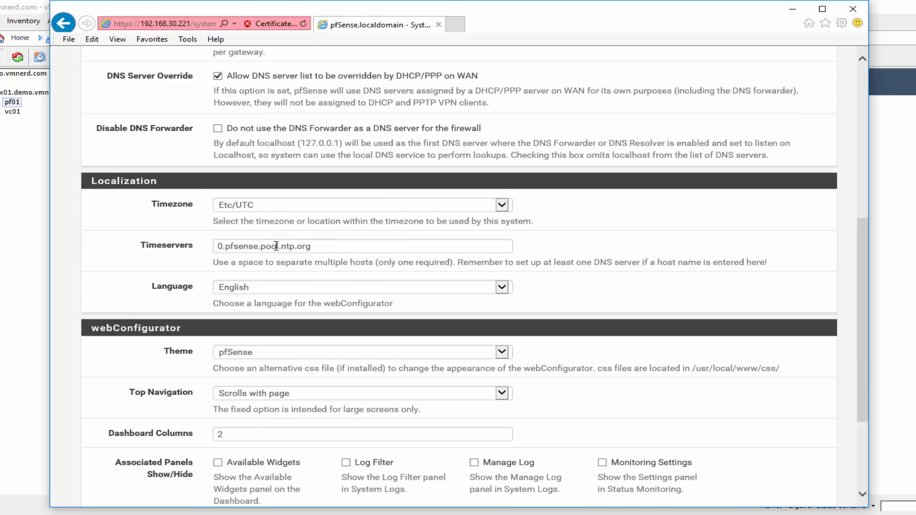
pyautogui.scroll(-3, 125, 272)
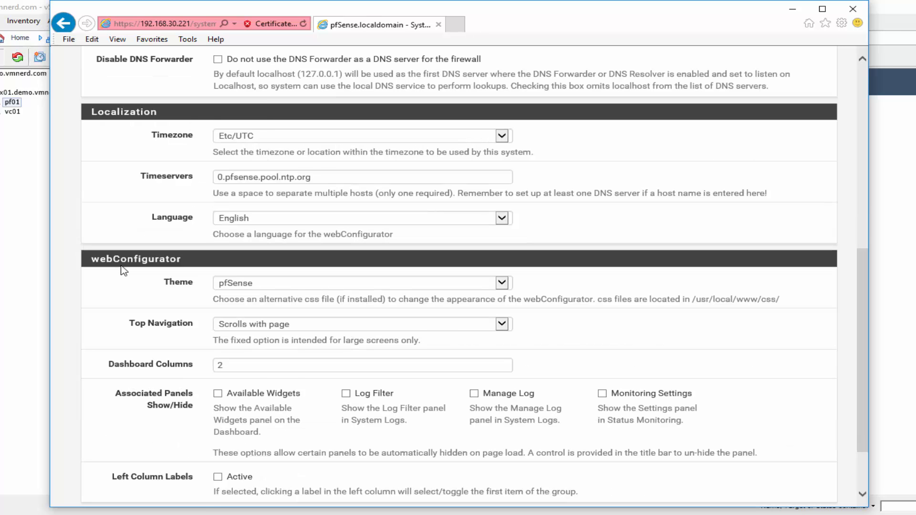
pyautogui.click(276, 213)
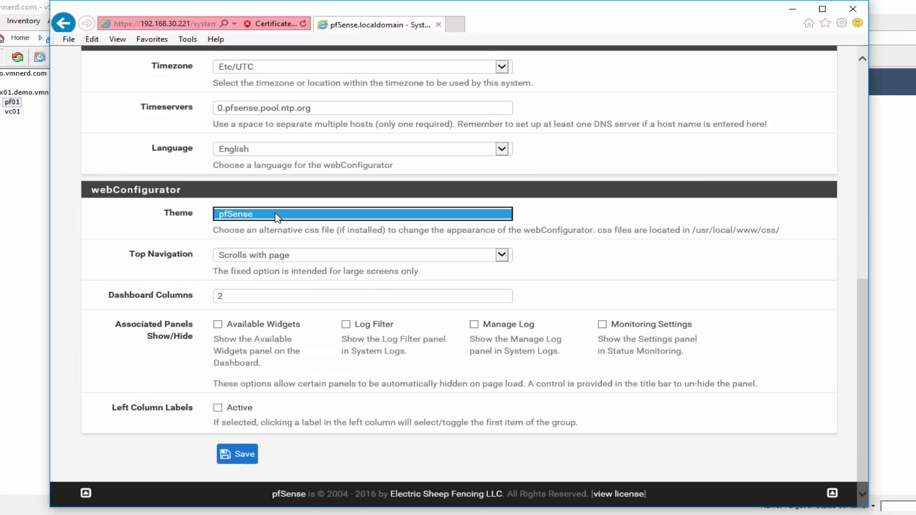
pyautogui.click(267, 254)
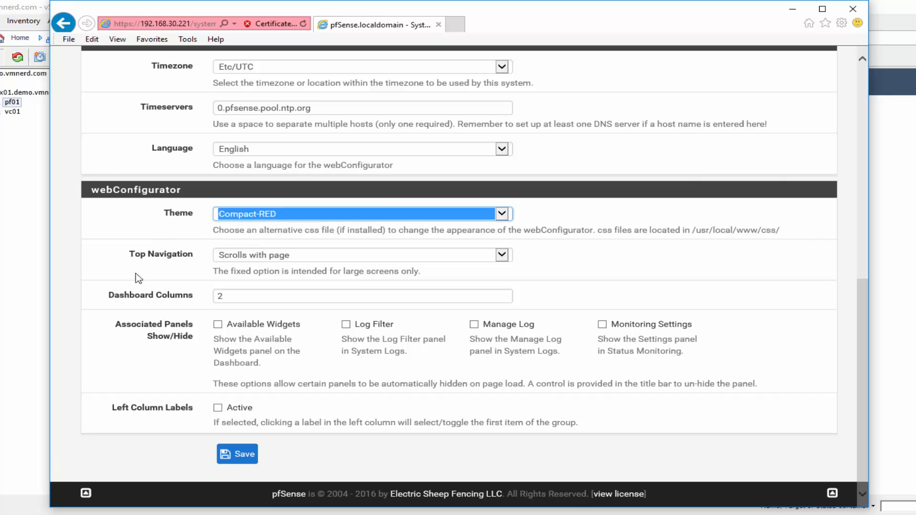
pyautogui.click(233, 455)
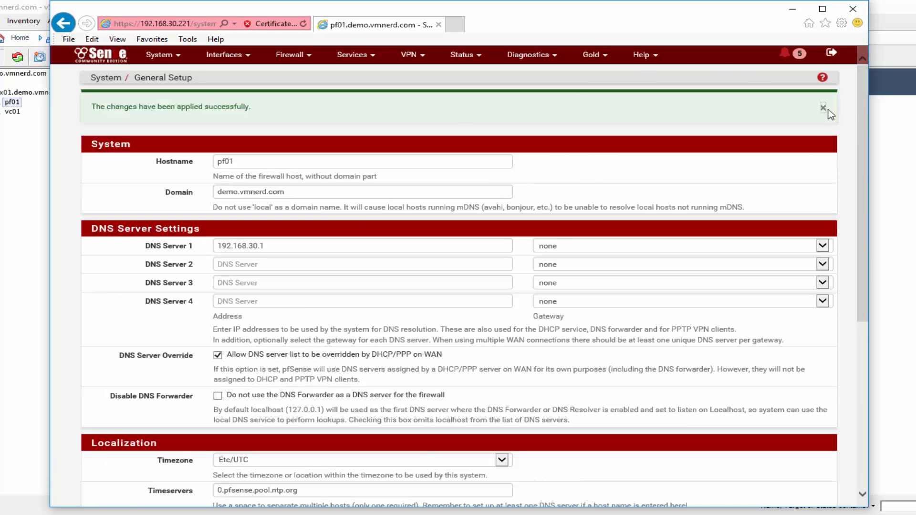
pyautogui.click(826, 111)
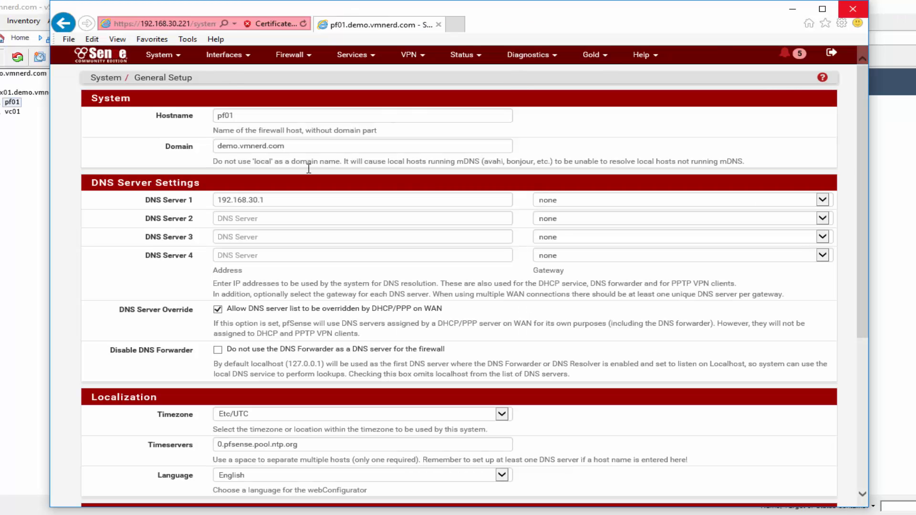
# - Go to Firewall > Virtual IPs and start a new CARP virtual IP
pyautogui.click(226, 55)
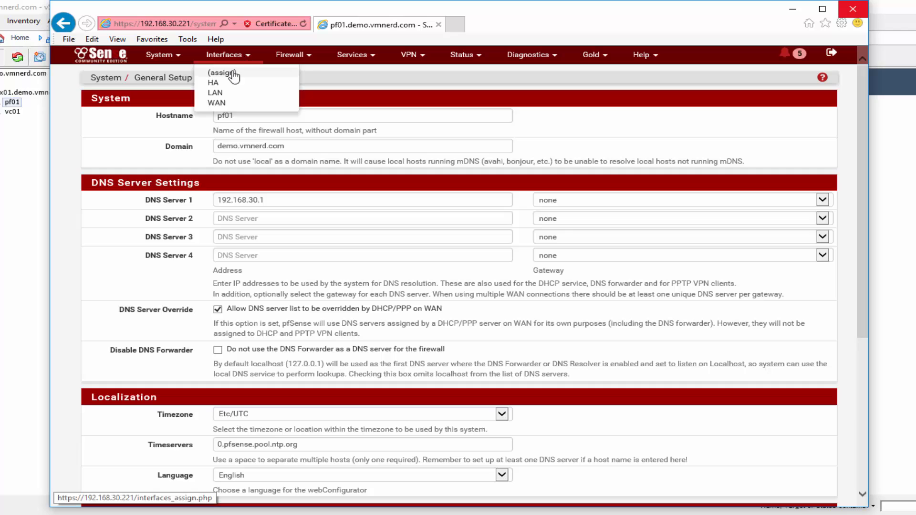
pyautogui.click(290, 54)
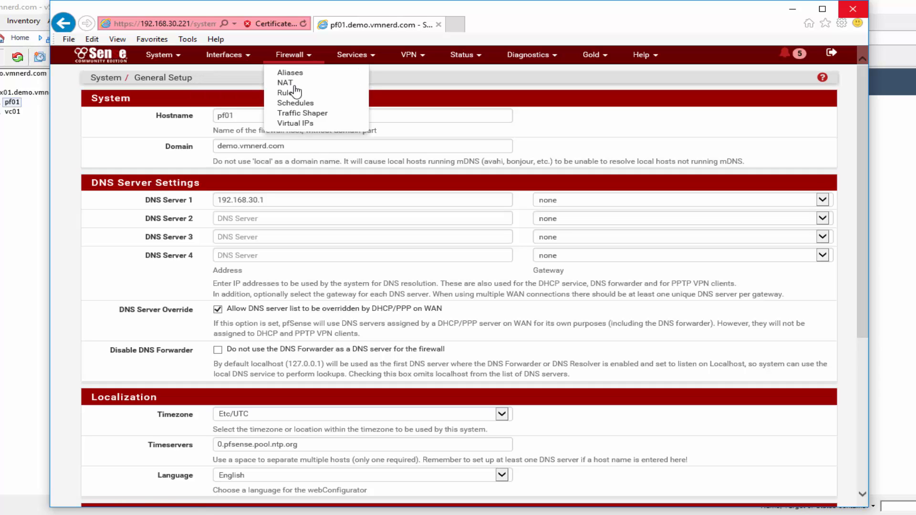
pyautogui.click(302, 120)
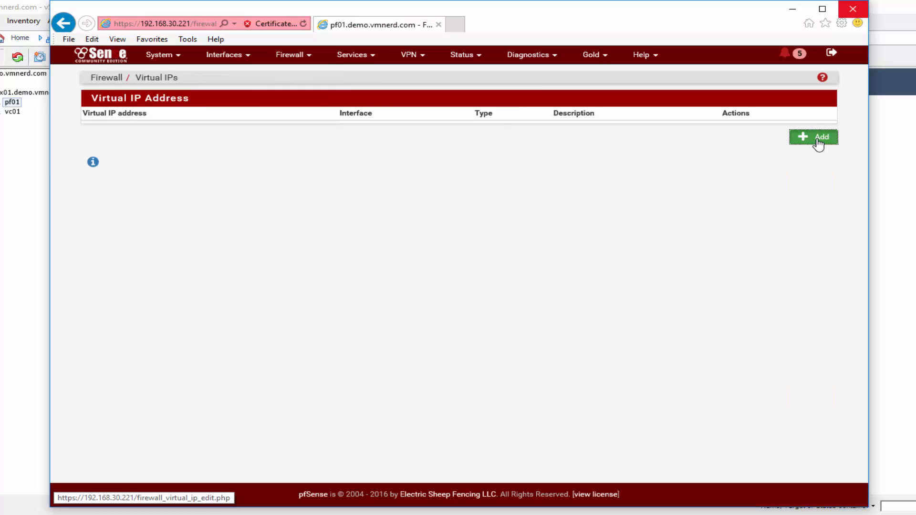
pyautogui.click(816, 138)
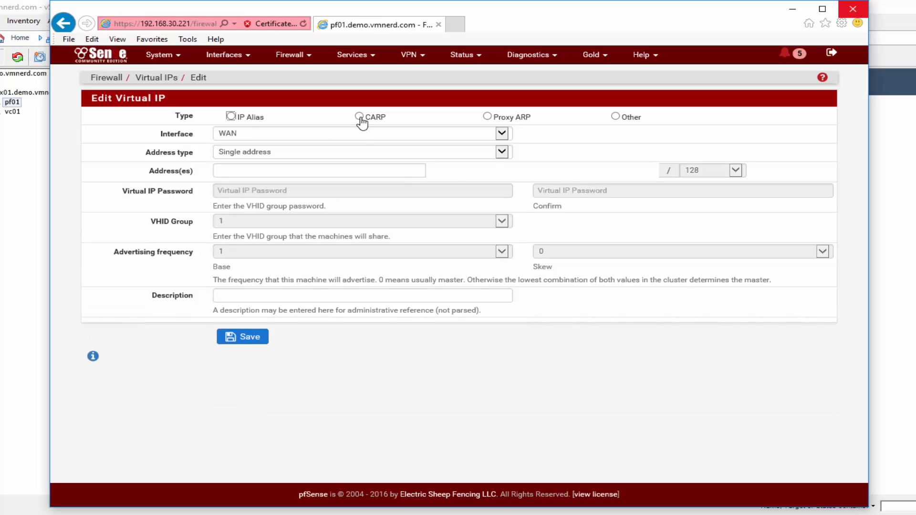
pyautogui.click(359, 117)
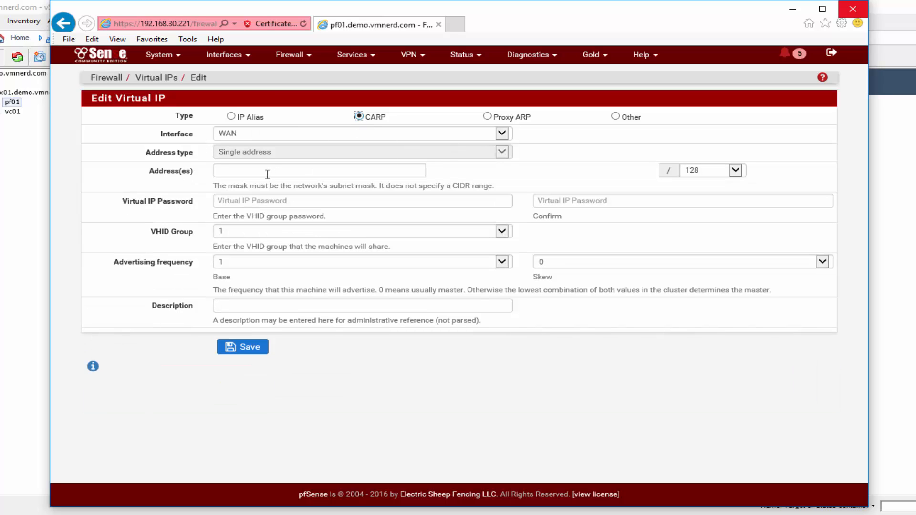
# - Set address 192.168.30.220/24, enter and confirm the password, choose VHID 10, and save
pyautogui.click(736, 170)
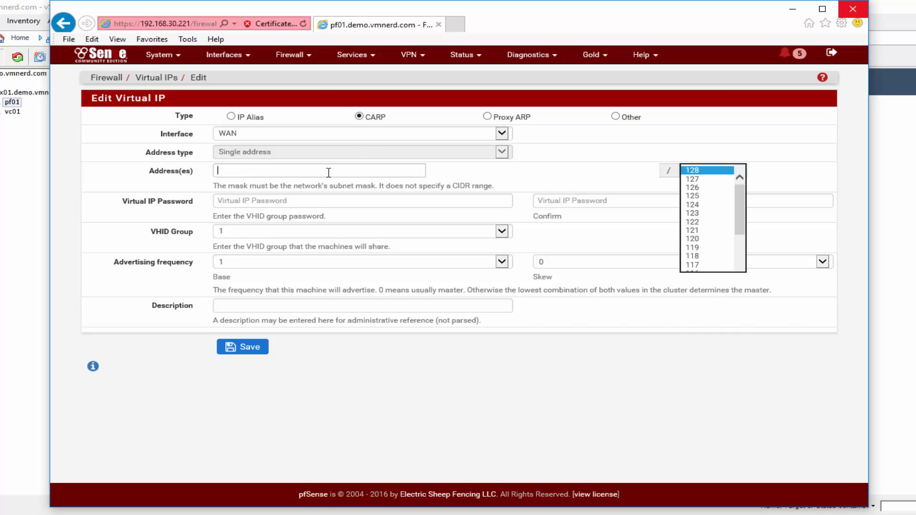
pyautogui.click(352, 168)
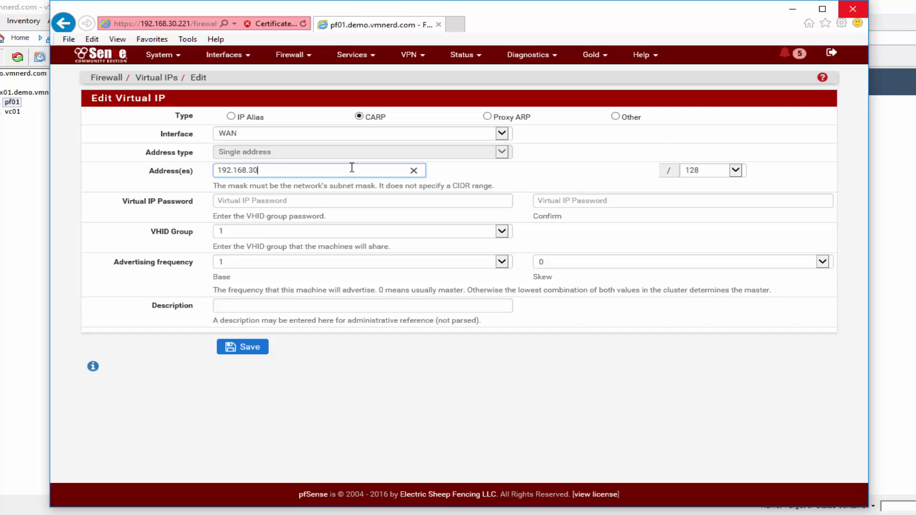
pyautogui.click(737, 171)
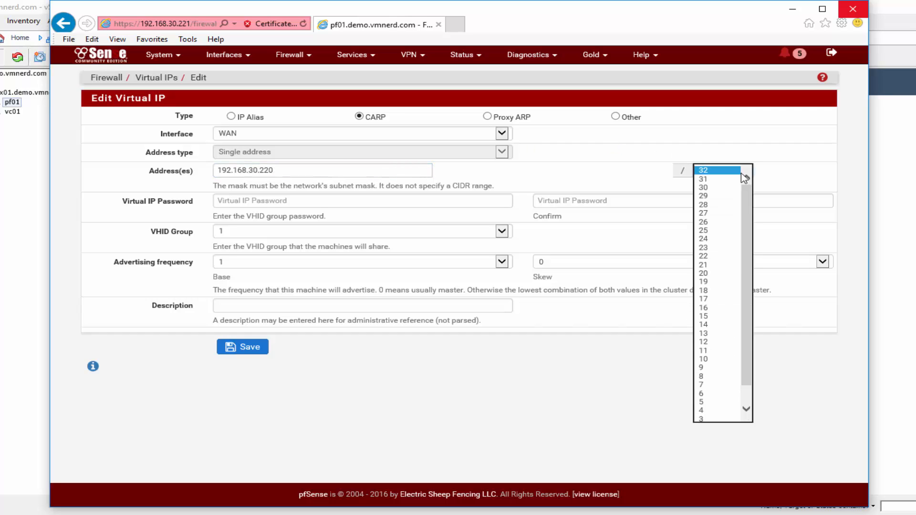
pyautogui.click(712, 238)
pyautogui.click(257, 202)
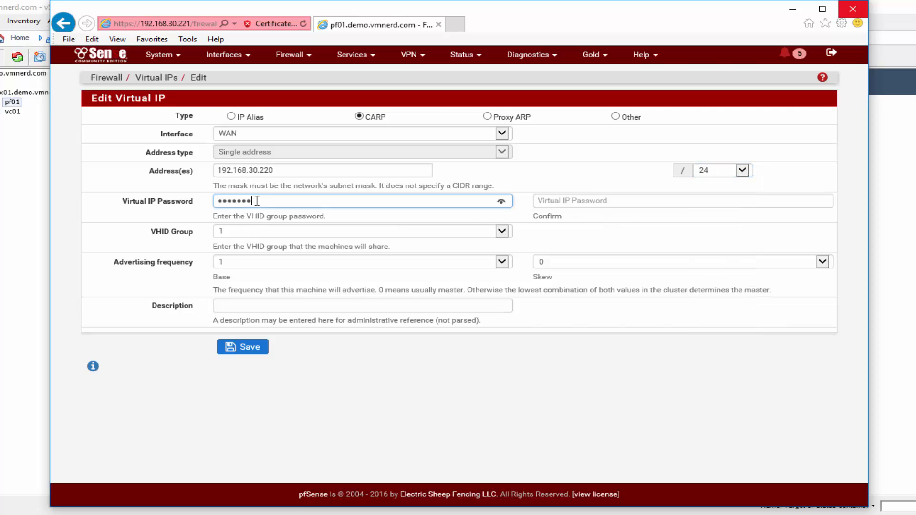
pyautogui.press('Tab')
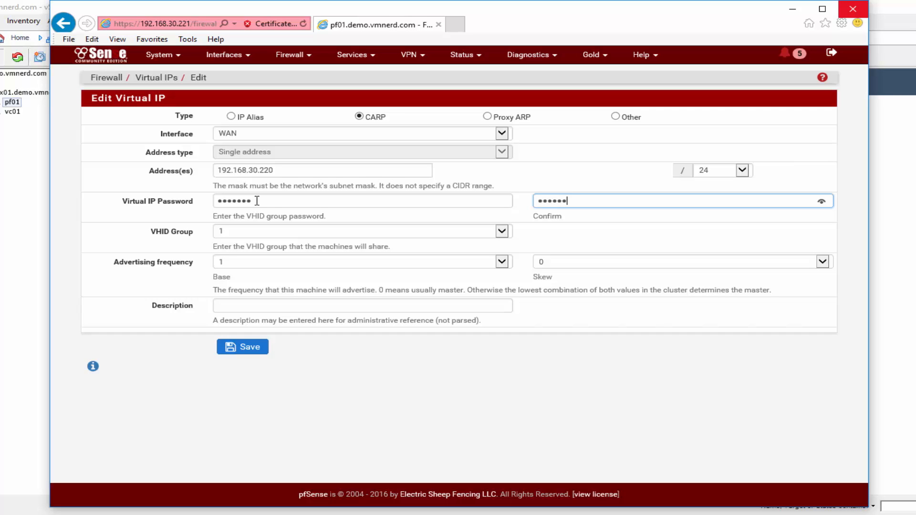
pyautogui.click(503, 233)
pyautogui.click(247, 310)
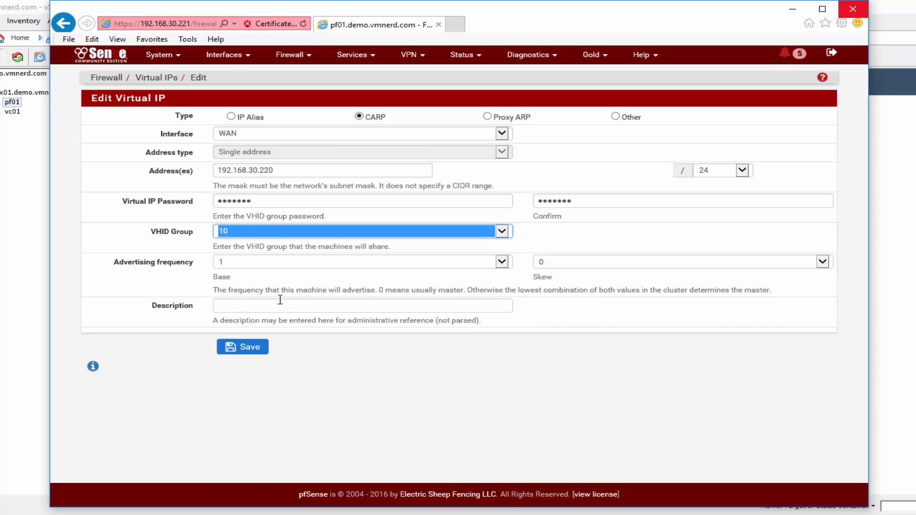
pyautogui.click(241, 348)
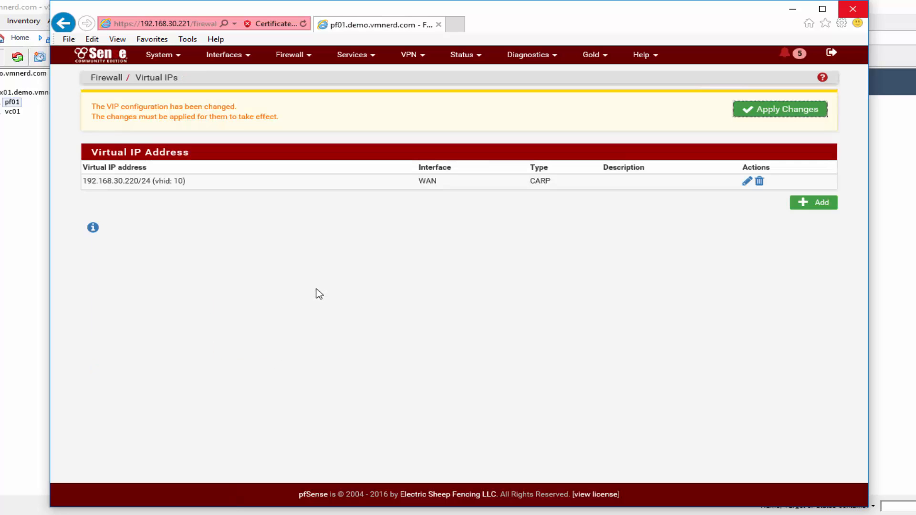
# - Add another CARP virtual IP on LAN with address 192.168.31.254
pyautogui.click(820, 209)
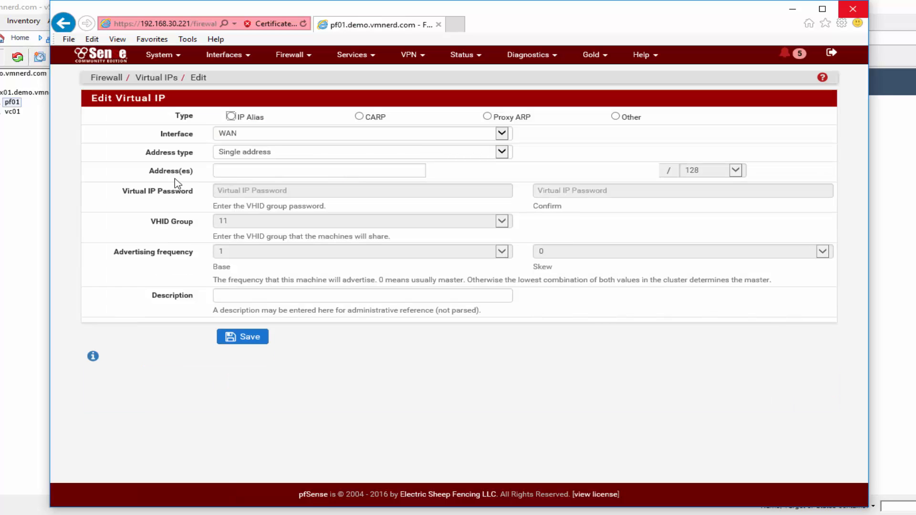
pyautogui.click(359, 117)
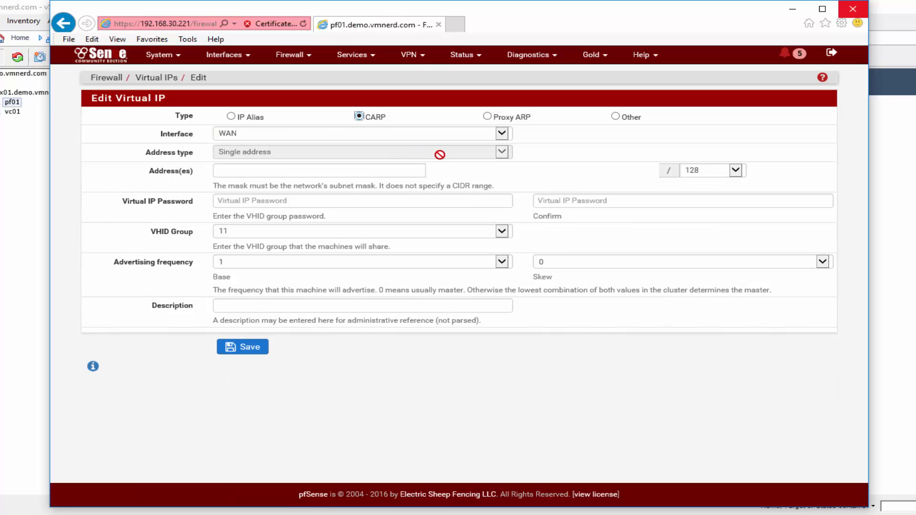
pyautogui.click(501, 135)
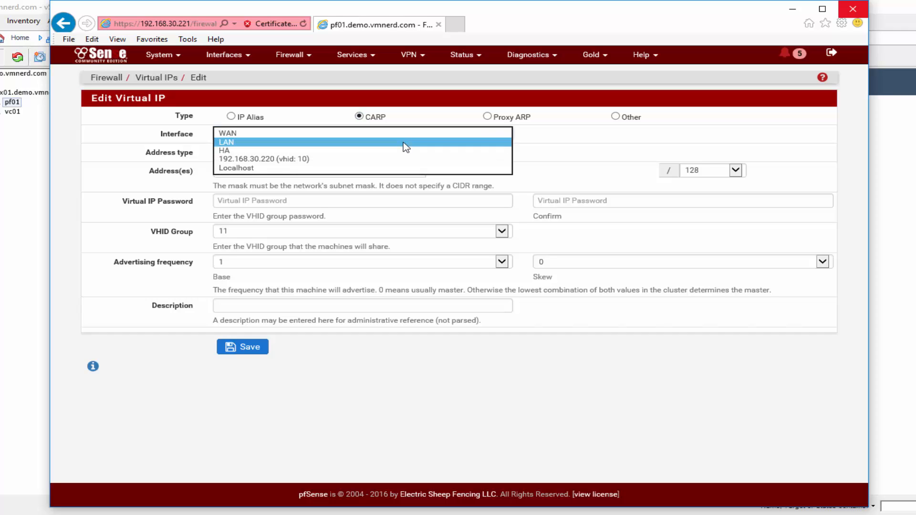
pyautogui.click(405, 142)
pyautogui.click(253, 174)
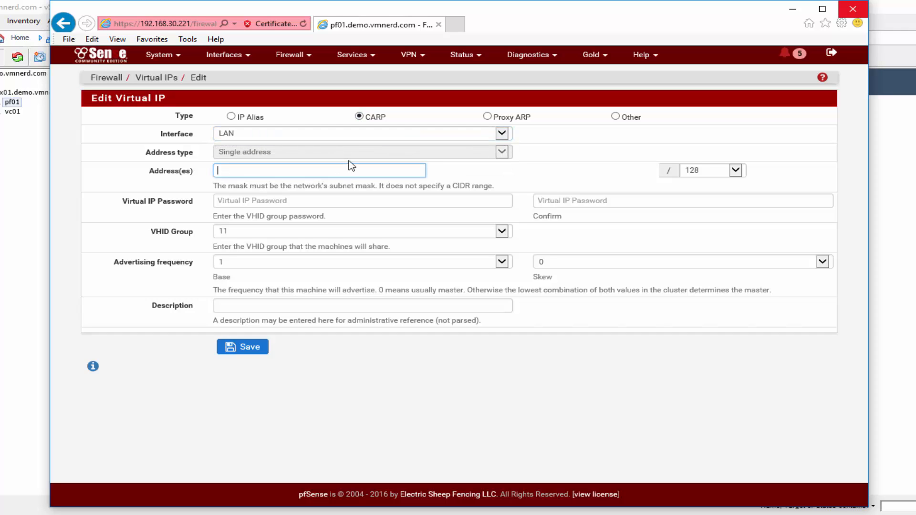
pyautogui.write('192.168.31.254')
# - Set its prefix to /24, enter and confirm the password, save, and apply the changes
pyautogui.click(716, 171)
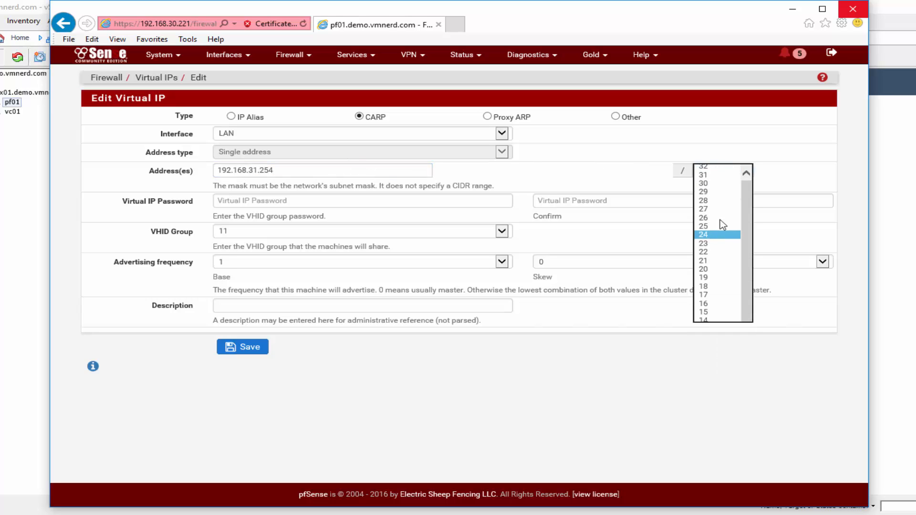
pyautogui.click(706, 239)
pyautogui.click(260, 201)
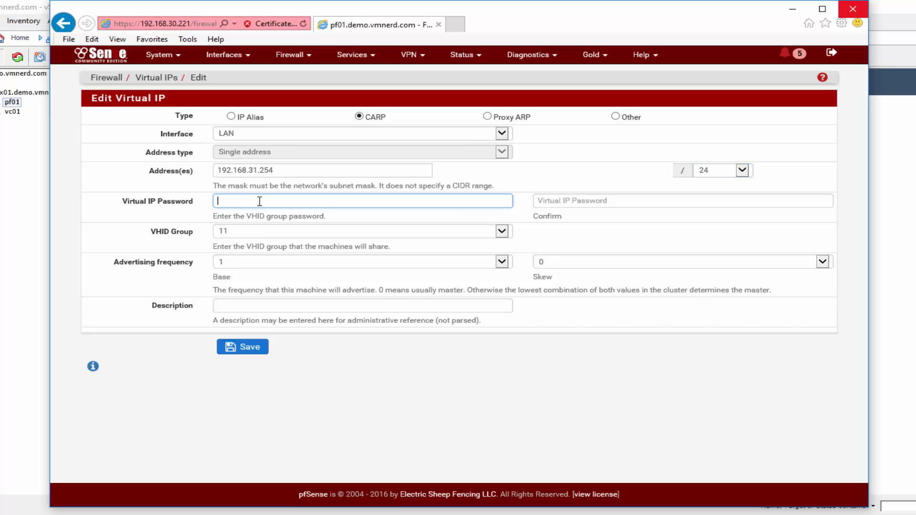
pyautogui.press('Tab')
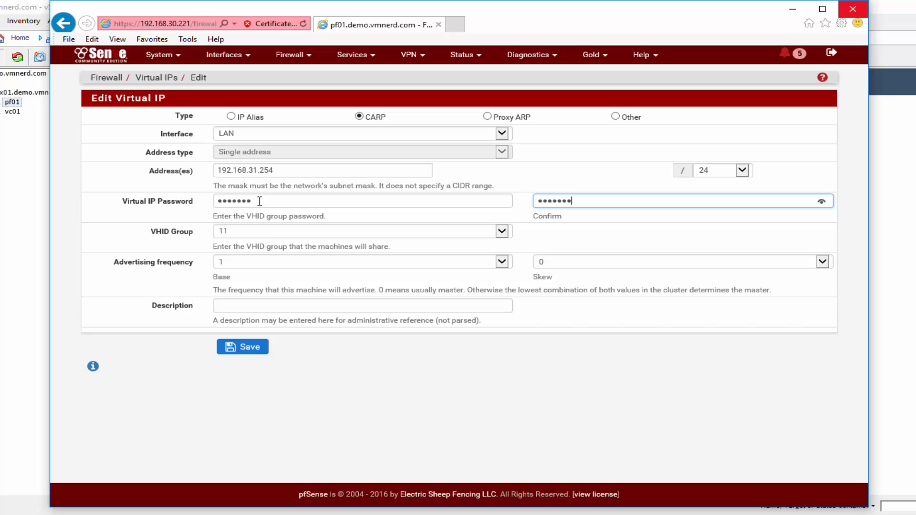
pyautogui.click(245, 347)
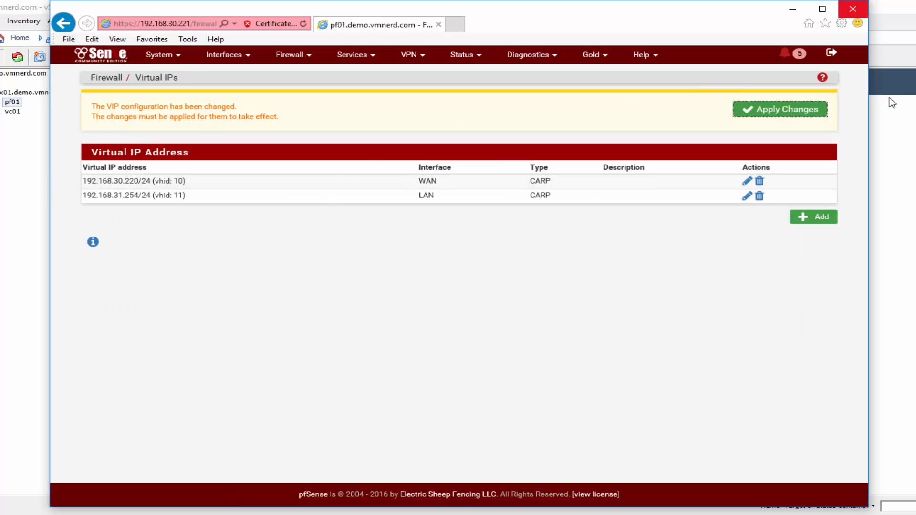
pyautogui.click(789, 110)
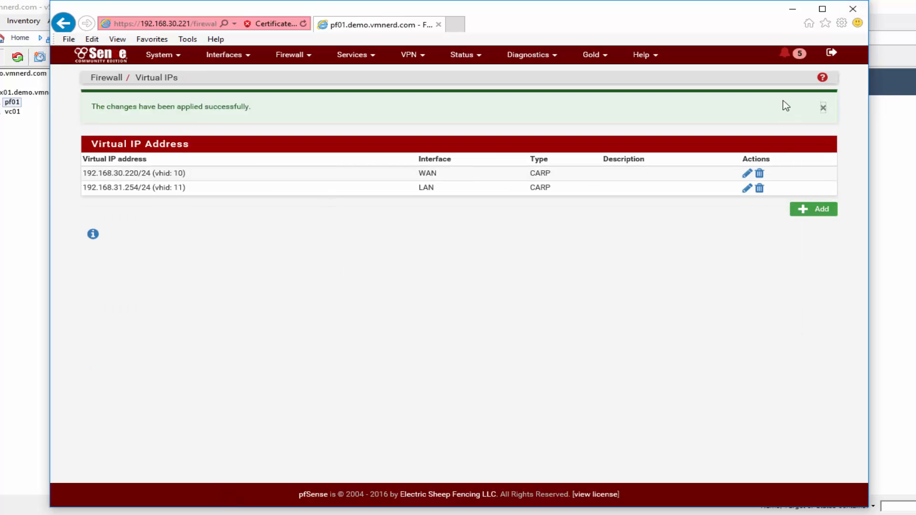
# - Dismiss the success banner and mark all the DHCP pool notices as read
pyautogui.click(824, 108)
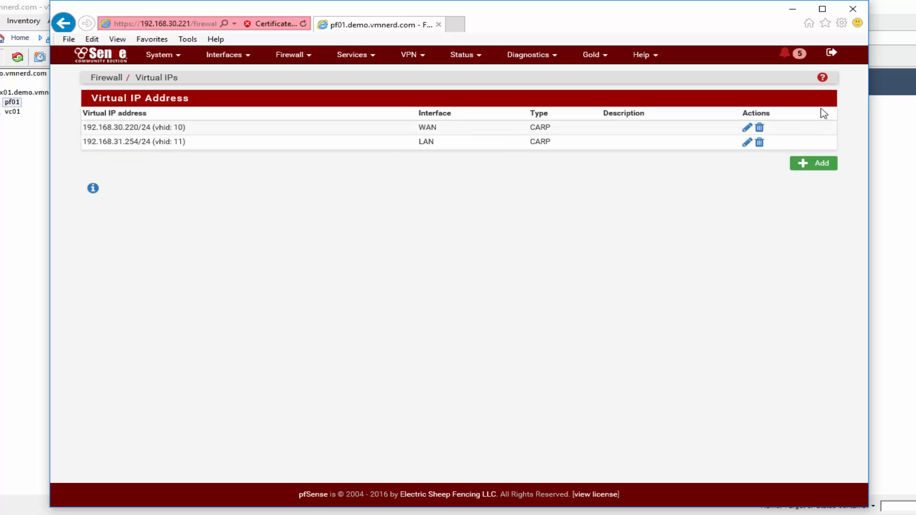
pyautogui.click(787, 58)
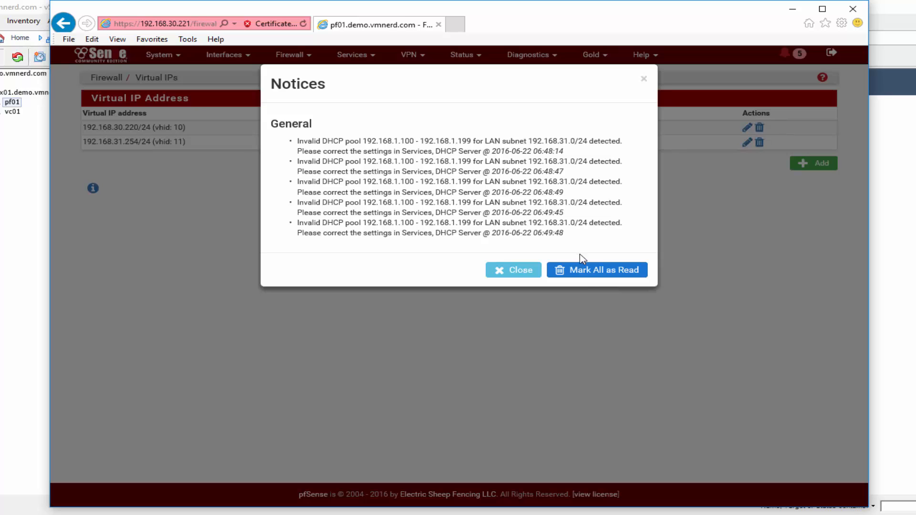
pyautogui.click(592, 272)
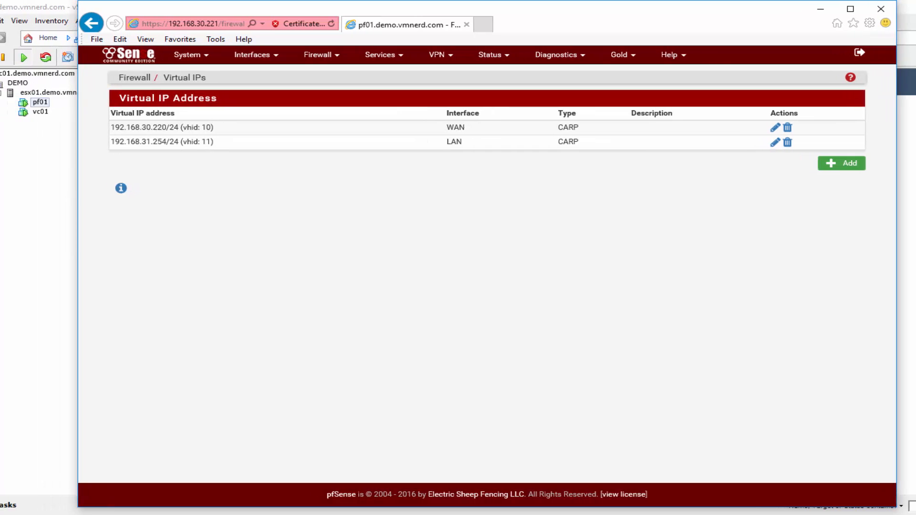
# - In Command Prompt, ping 192.168.30.220 and stop it after replies arrive
pyautogui.click(181, 514)
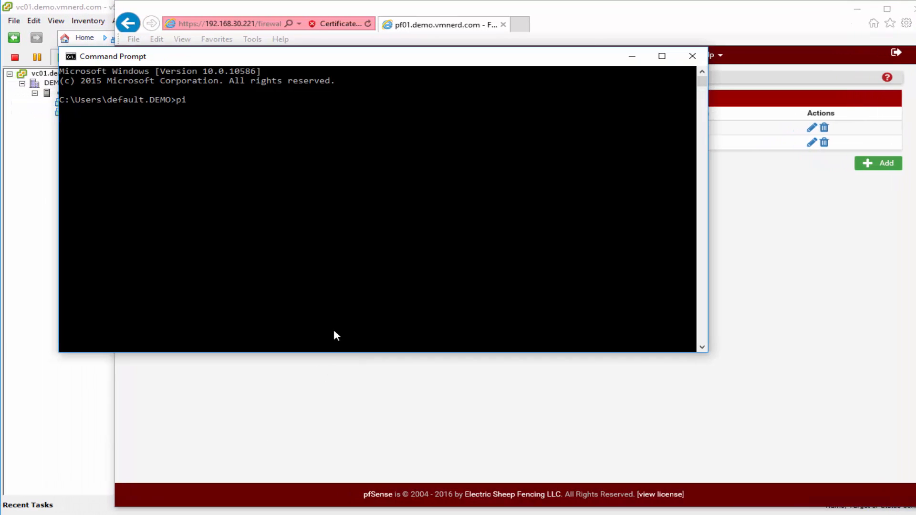
pyautogui.write('ping 192.168.30.220')
pyautogui.press('Return')
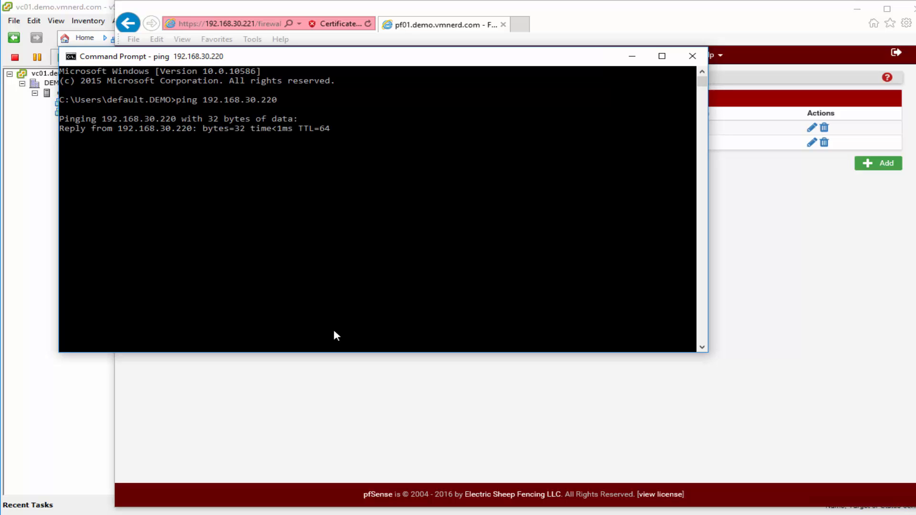
pyautogui.hotkey('ctrl', 'c')
# - Ping 192.168.30.221, stop it, and minimize Command Prompt back to pfSense
pyautogui.press('Up')
pyautogui.press('BackSpace')
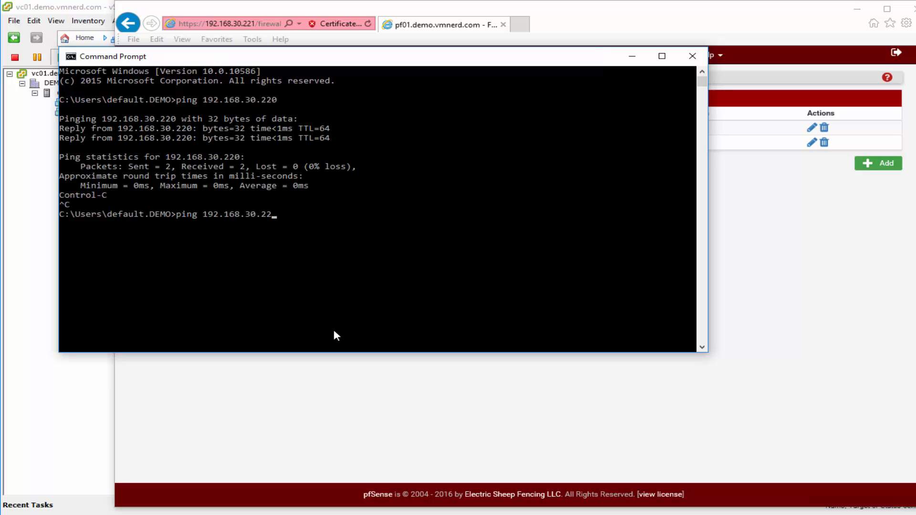
pyautogui.write('1')
pyautogui.press('Return')
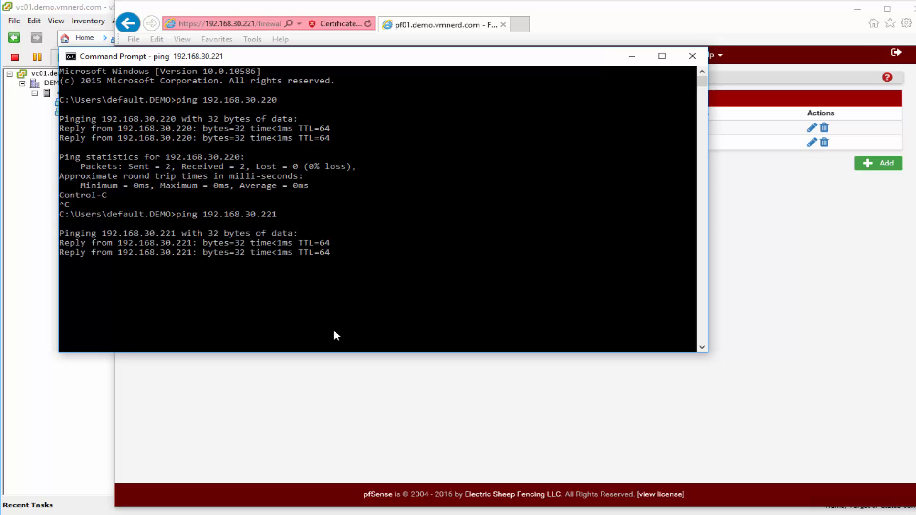
pyautogui.hotkey('ctrl', 'c')
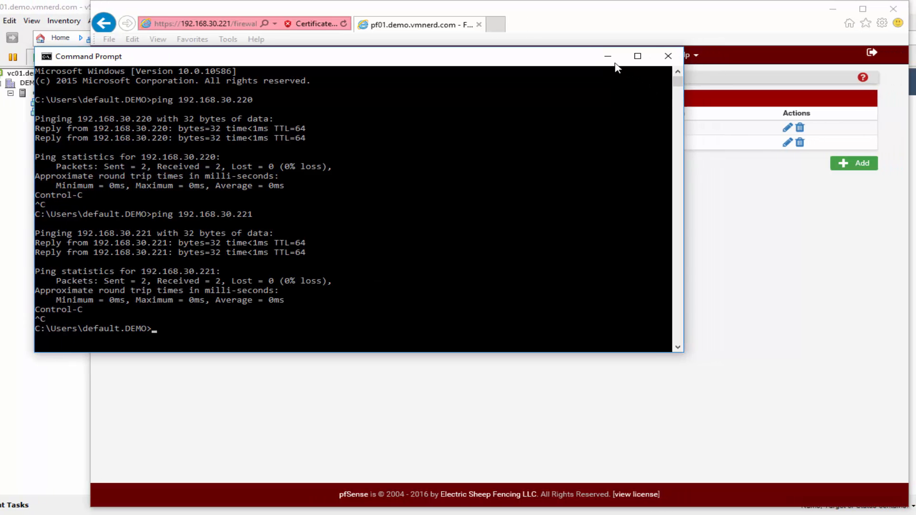
pyautogui.click(633, 57)
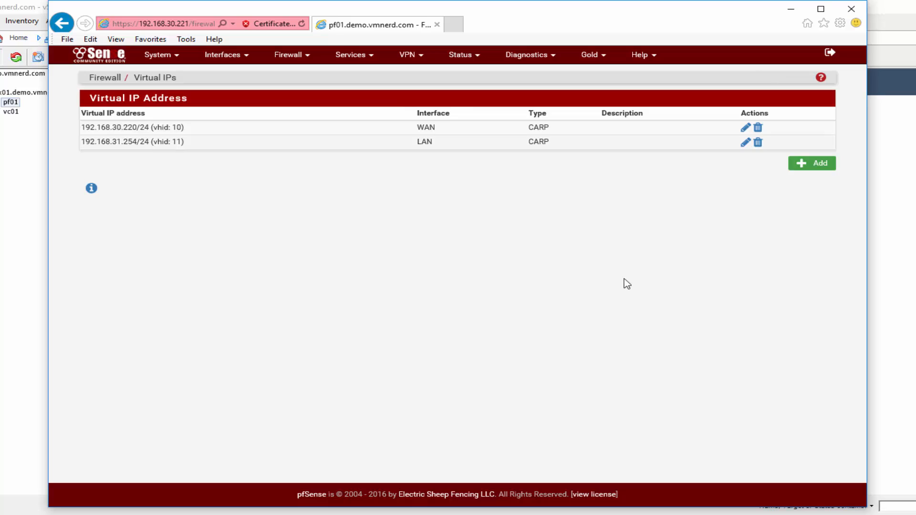
# - Open the LAN DHCP server and fix the range to 192.168.31.100–192.168.31.199
pyautogui.click(357, 58)
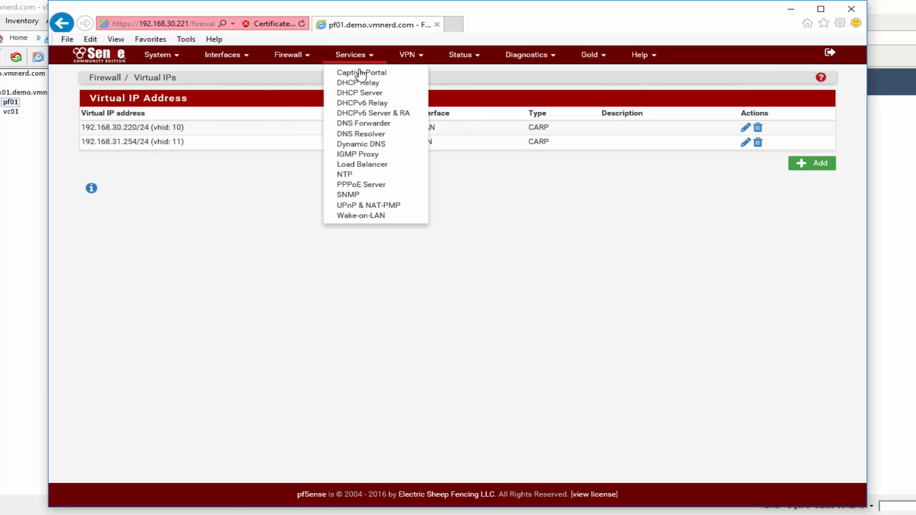
pyautogui.click(370, 95)
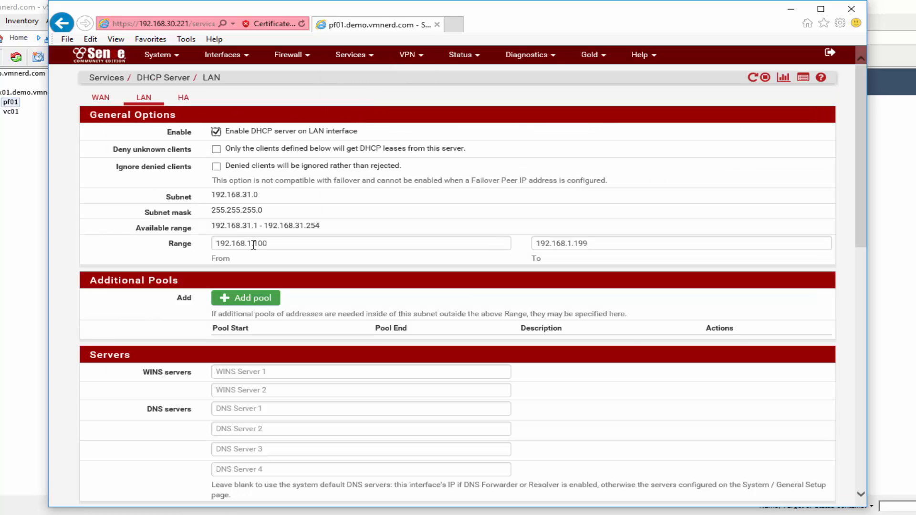
pyautogui.moveTo(246, 245); pyautogui.dragTo(293, 247)
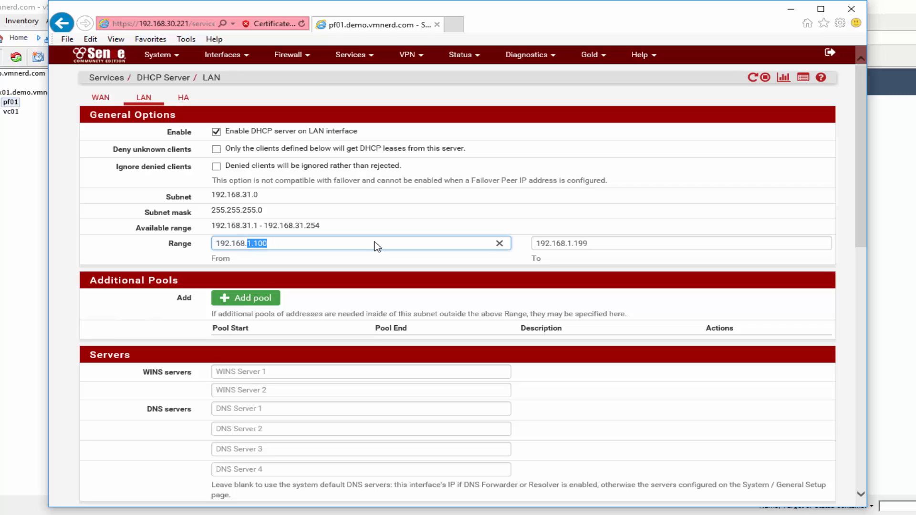
pyautogui.write('31')
pyautogui.click(569, 244)
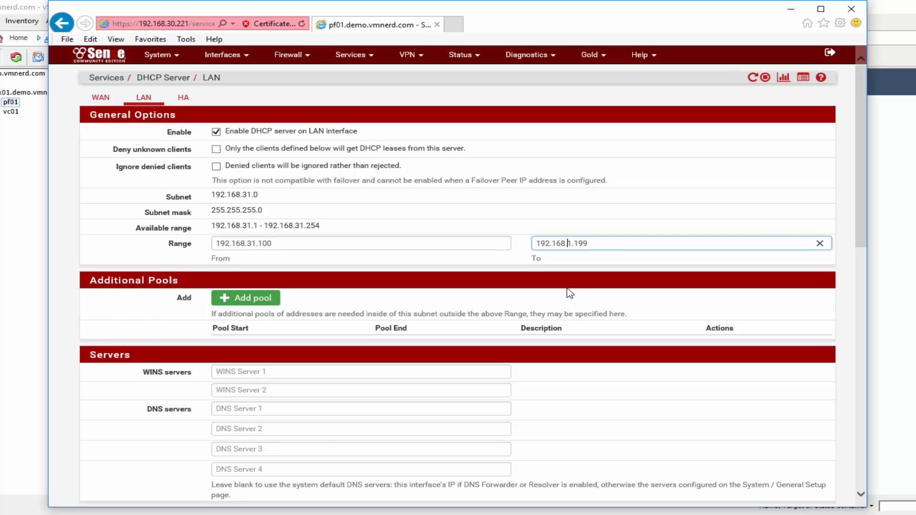
pyautogui.write('3')
# - Set both the DNS server and the gateway to 192.168.31.254
pyautogui.scroll(-3, 485, 291)
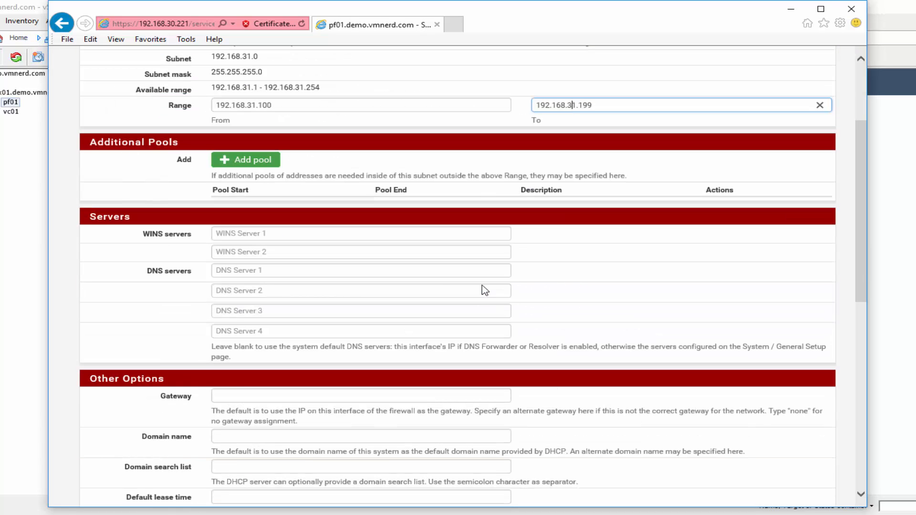
pyautogui.click(230, 271)
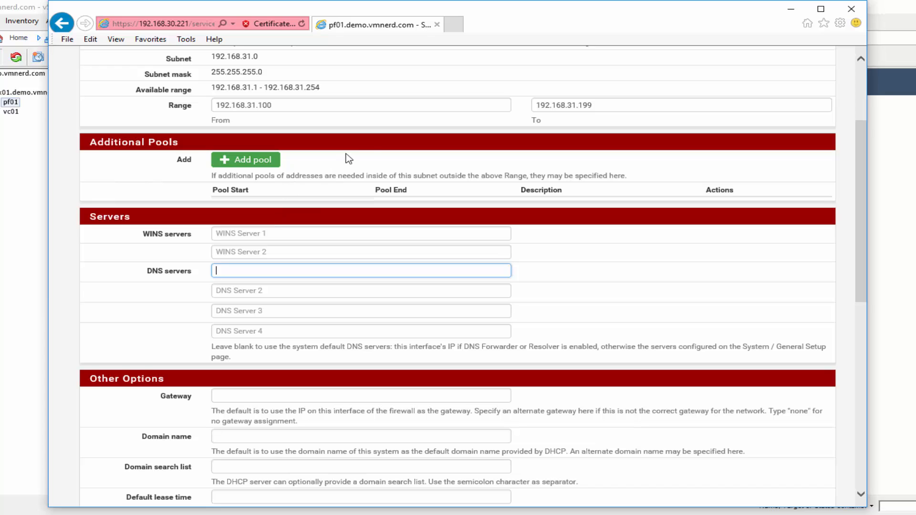
pyautogui.write('192.168.31.254')
pyautogui.scroll(-3, 163, 275)
pyautogui.moveTo(283, 135); pyautogui.dragTo(195, 134)
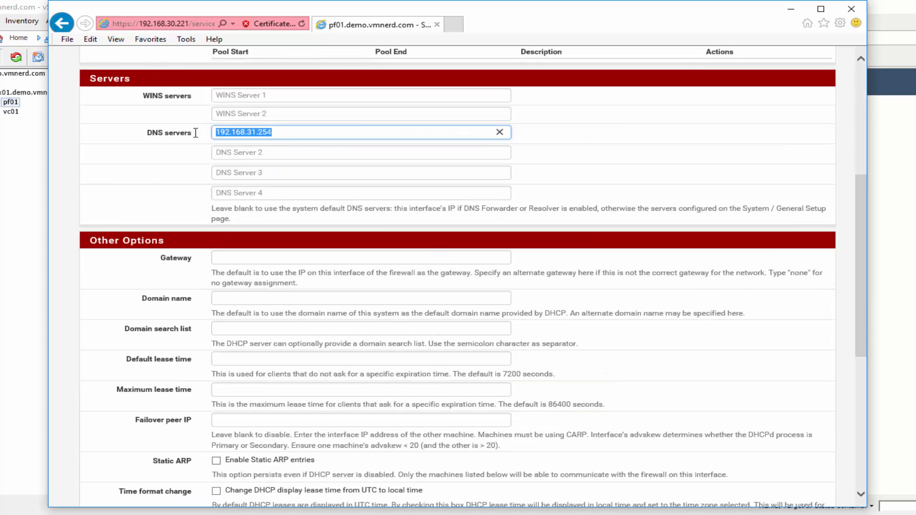
pyautogui.click(239, 256)
pyautogui.hotkey('ctrl', 'v')
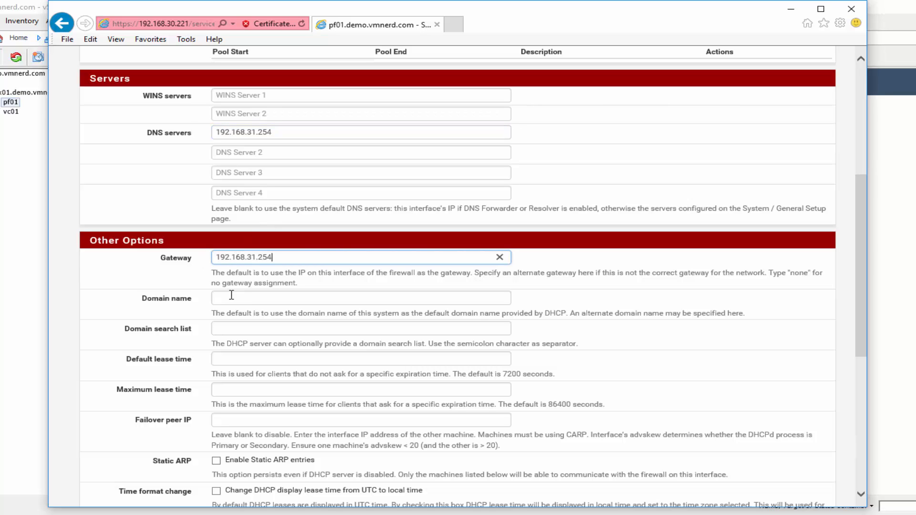
# - Set domain name and domain search list to demo.vmnerd.com, then save the DHCP settings
pyautogui.click(279, 295)
pyautogui.write('demo')
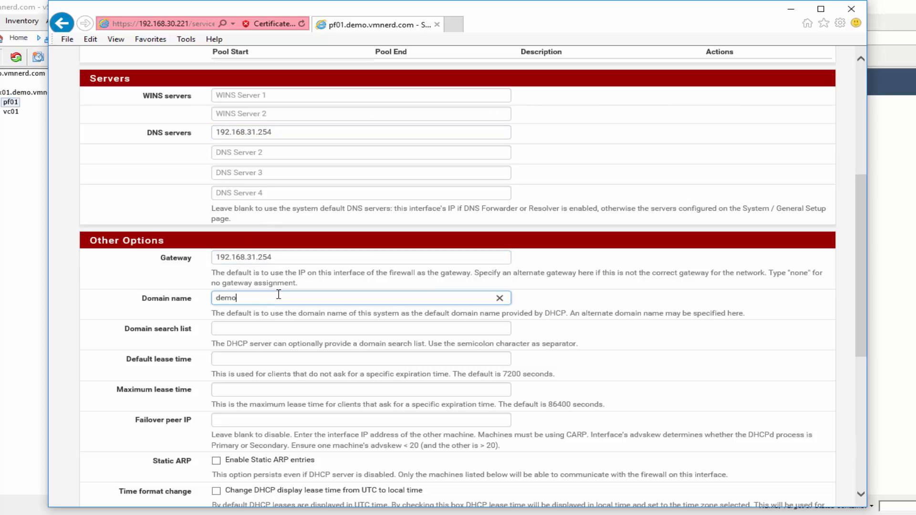
pyautogui.write('.vmnerd.com')
pyautogui.hotkey('ctrl', 'a')
pyautogui.click(219, 328)
pyautogui.hotkey('ctrl', 'v')
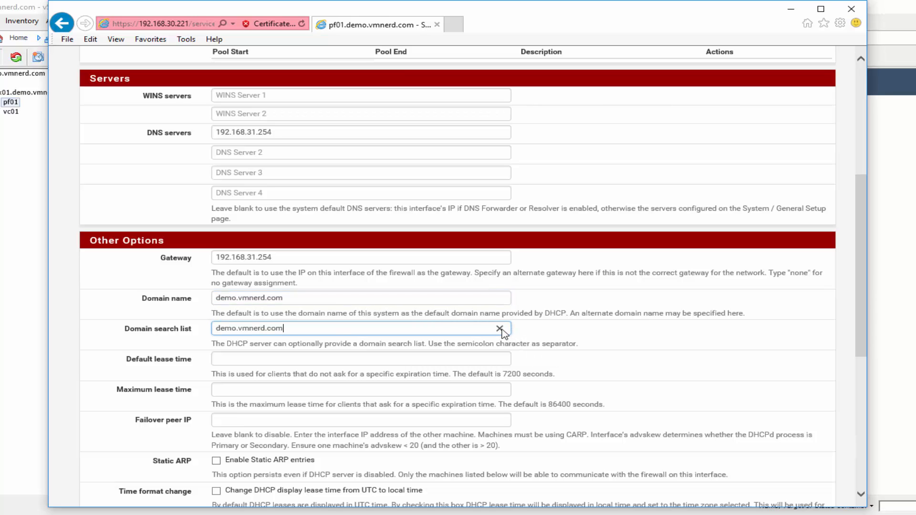
pyautogui.scroll(-6, 186, 340)
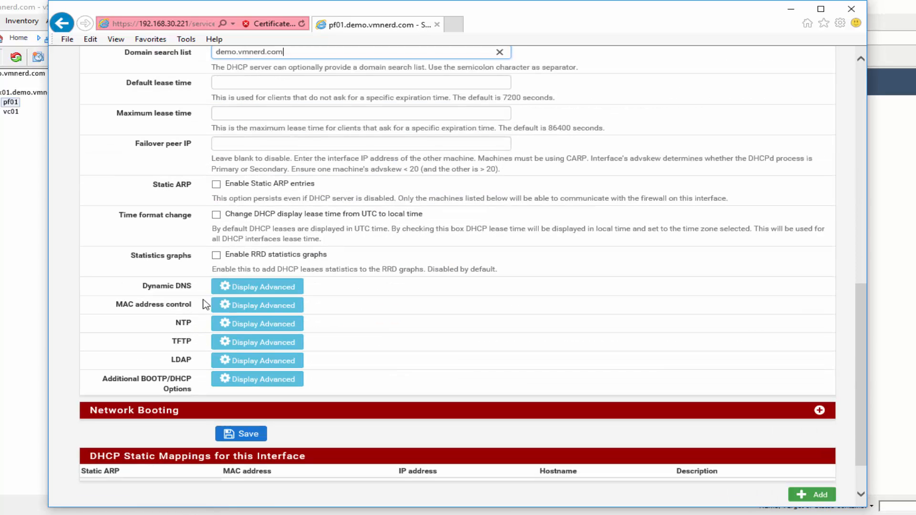
pyautogui.click(258, 435)
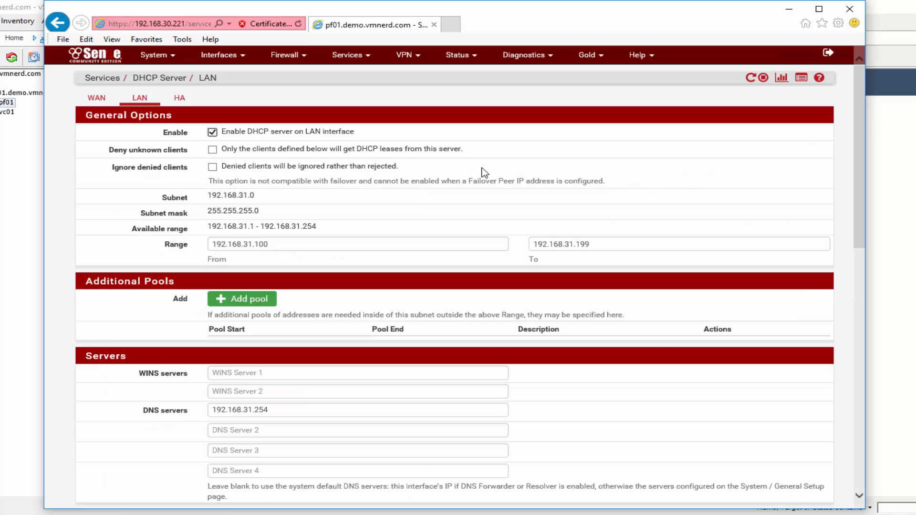
# - Go to the Outbound tab of Firewall > NAT
pyautogui.click(460, 55)
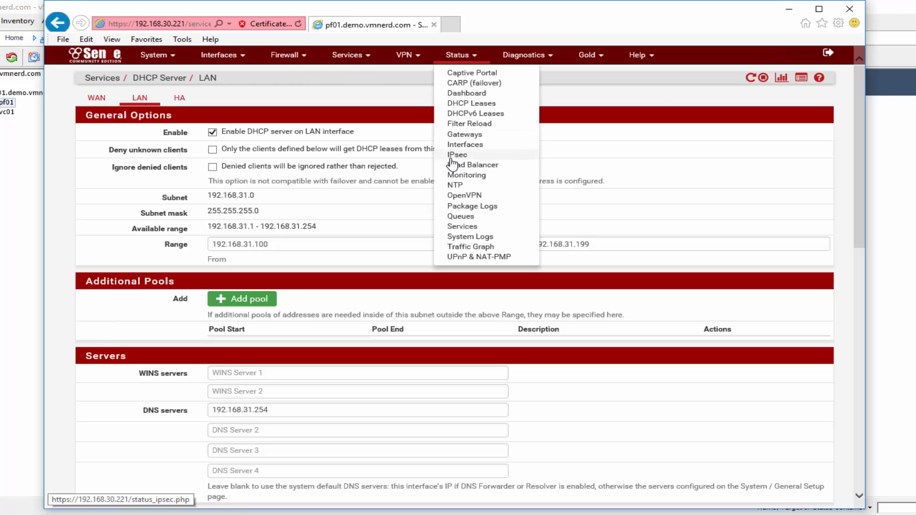
pyautogui.click(288, 55)
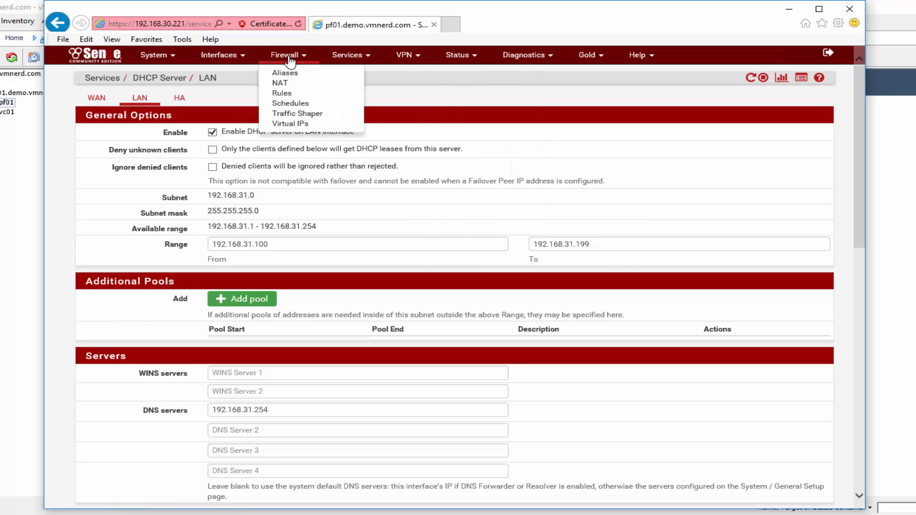
pyautogui.click(277, 83)
pyautogui.click(214, 99)
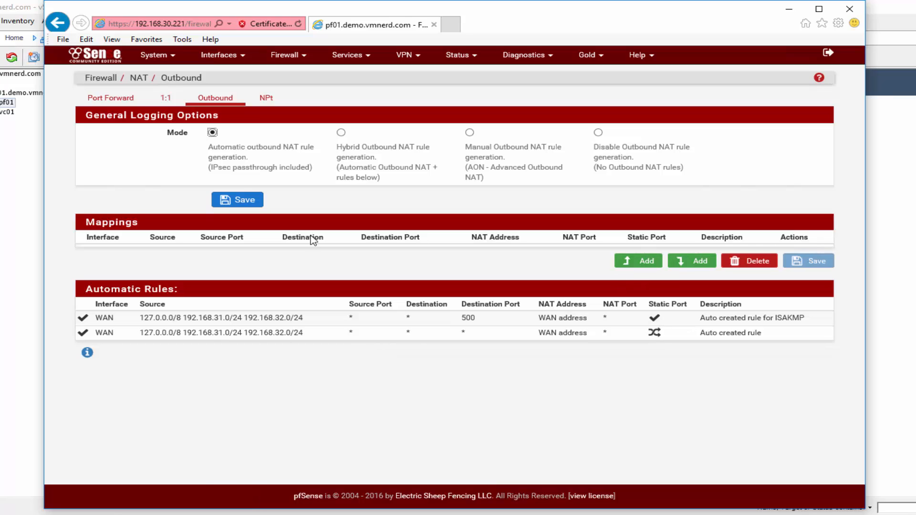
# - Switch outbound NAT to Manual rule generation, then save and apply the change
pyautogui.click(469, 133)
pyautogui.click(246, 200)
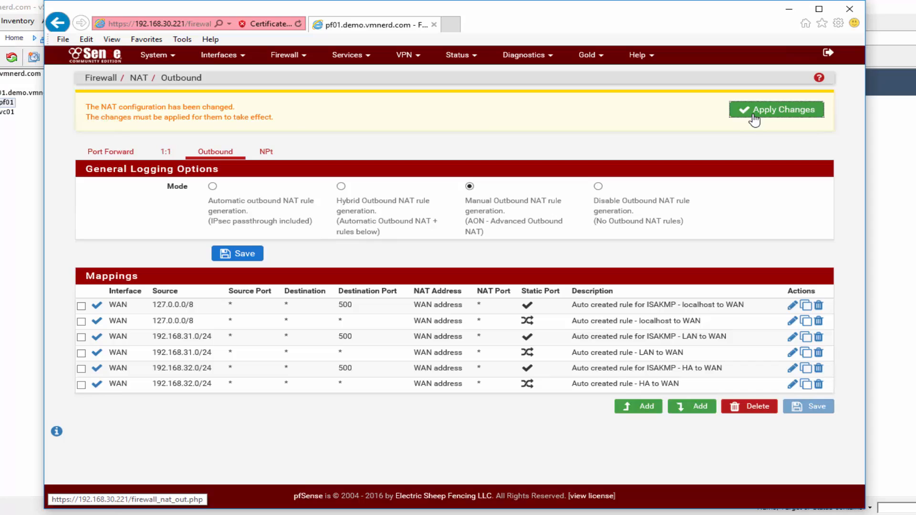
pyautogui.click(754, 116)
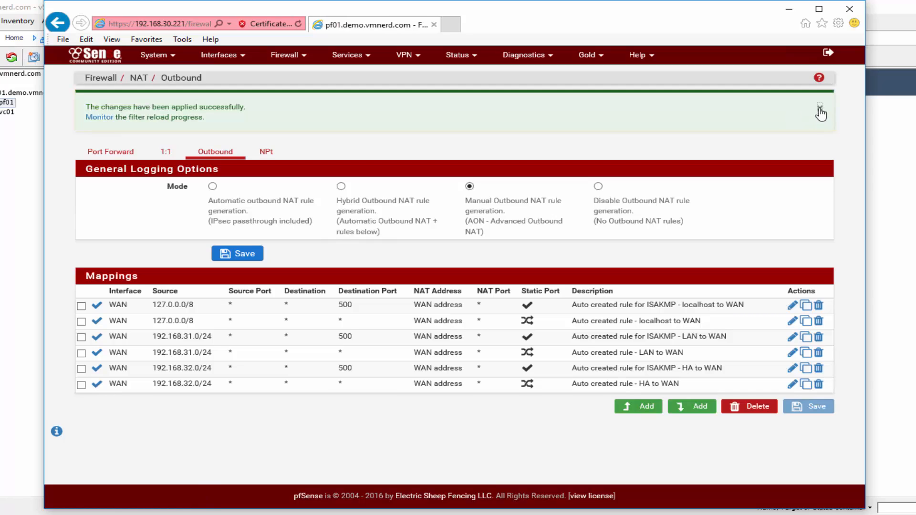
pyautogui.click(820, 109)
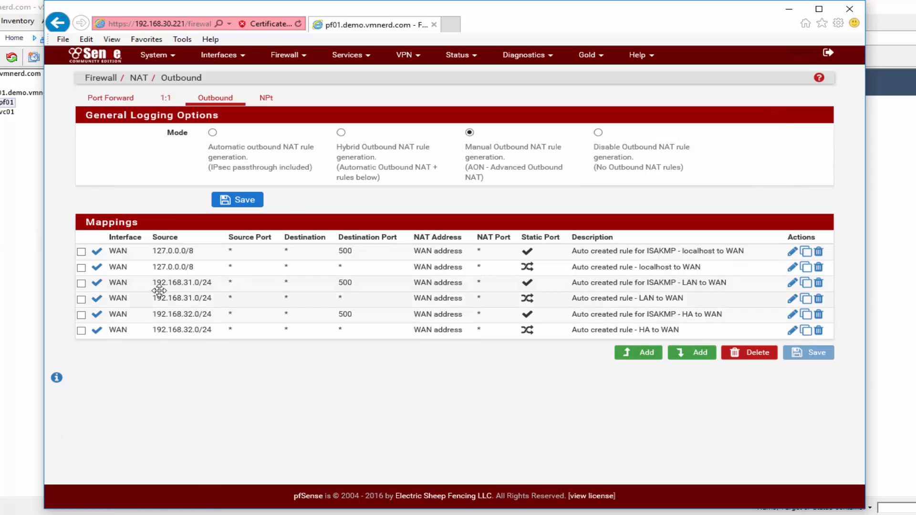
# - Set the ISAKMP LAN and LAN to WAN mappings to translate to 192.168.30.220
pyautogui.click(792, 284)
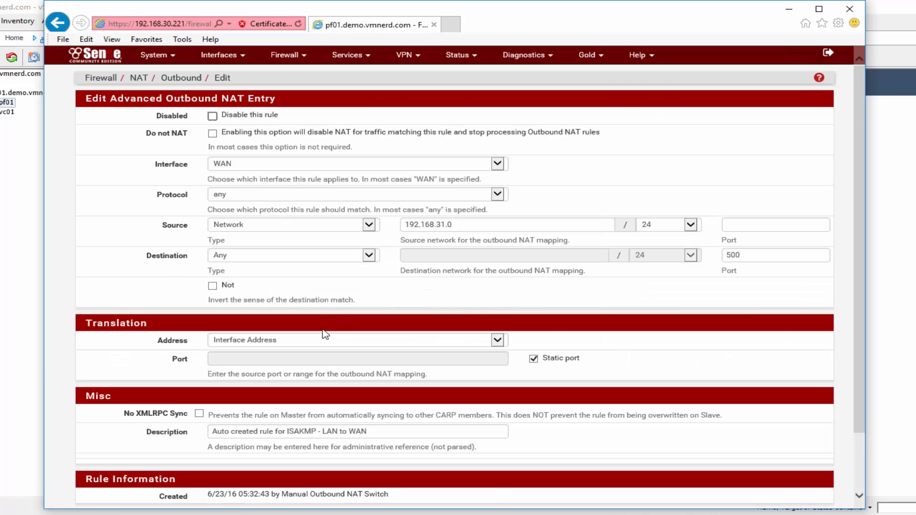
pyautogui.scroll(-2, 352, 344)
pyautogui.scroll(2, 360, 340)
pyautogui.click(341, 342)
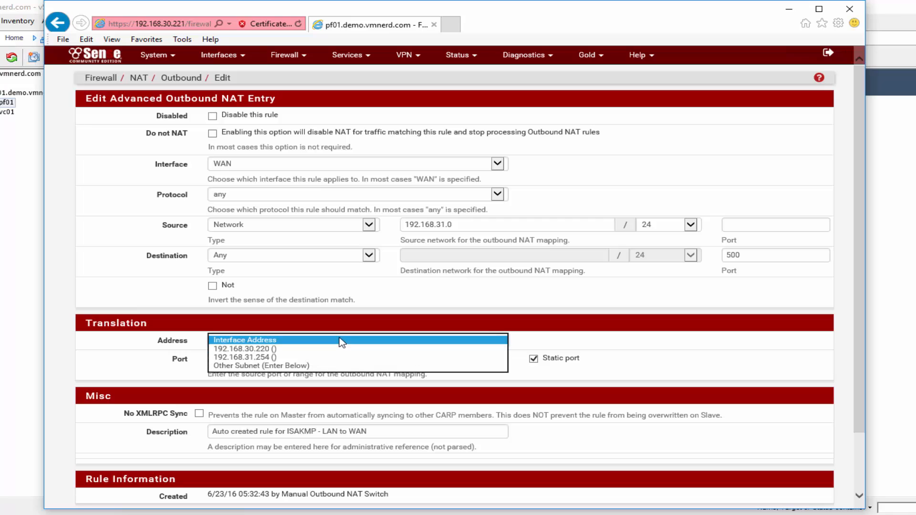
pyautogui.click(274, 350)
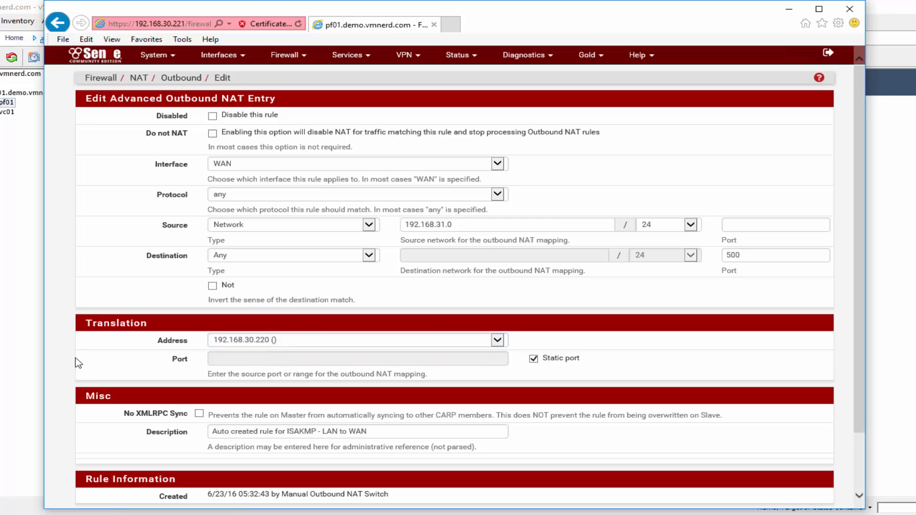
pyautogui.scroll(-3, 79, 364)
pyautogui.click(237, 452)
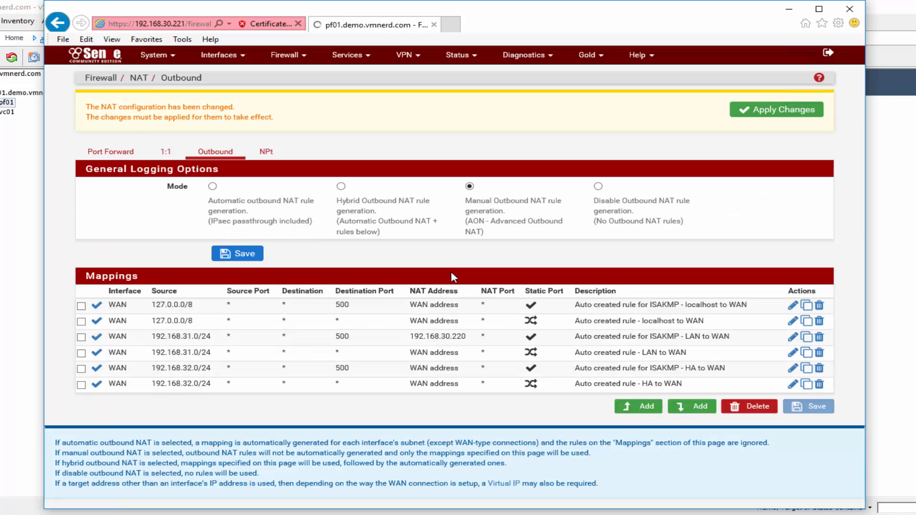
pyautogui.click(793, 355)
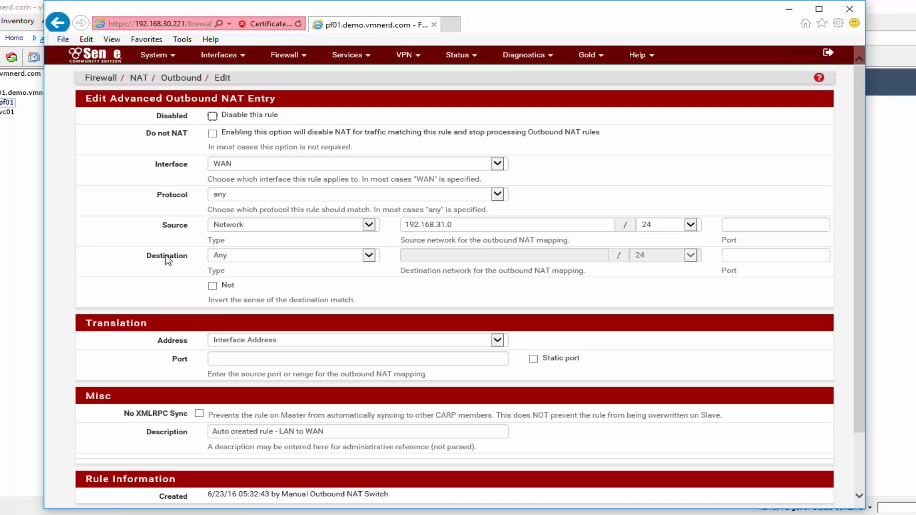
pyautogui.scroll(-2, 201, 262)
pyautogui.click(278, 269)
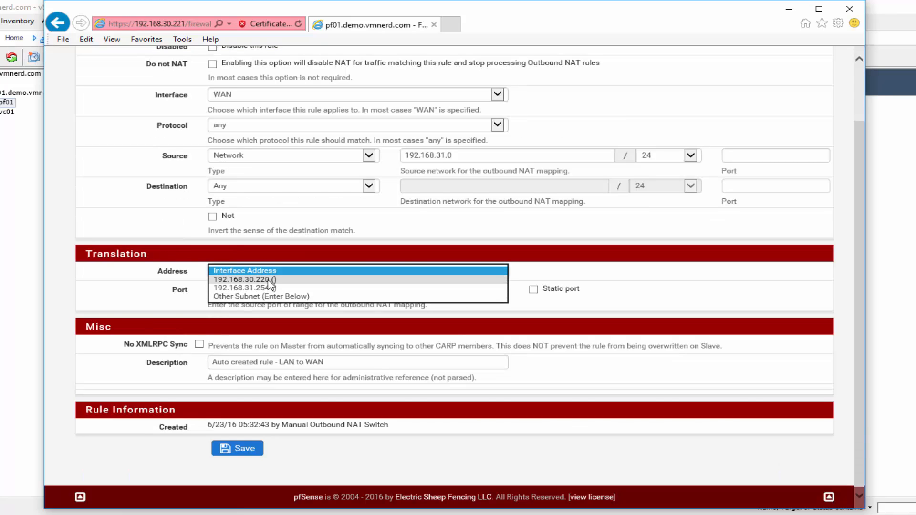
pyautogui.click(270, 281)
pyautogui.click(241, 449)
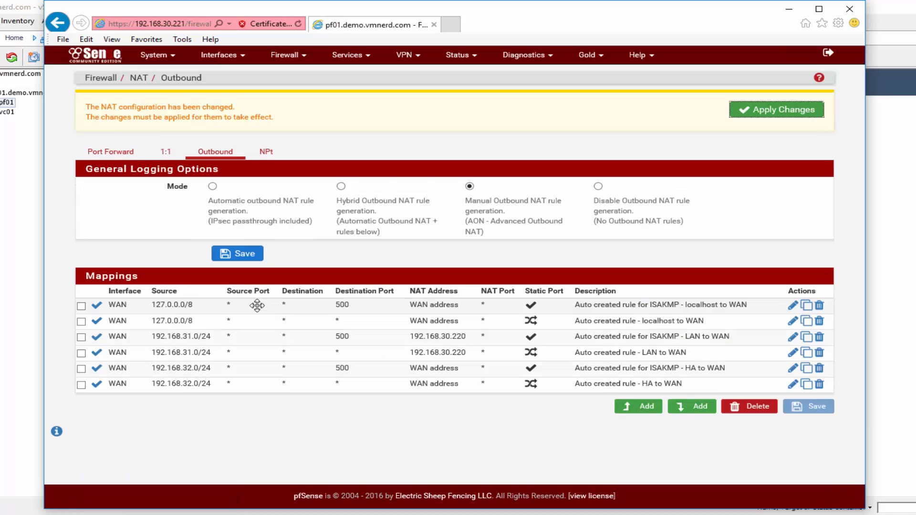
# - Set the ISAKMP HA and HA to WAN mappings to 192.168.30.220 and apply the changes
pyautogui.click(793, 370)
pyautogui.click(280, 341)
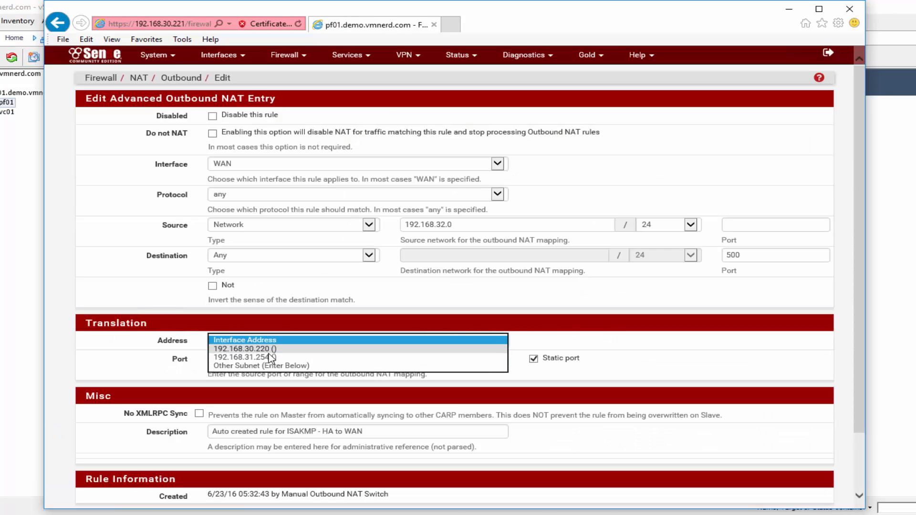
pyautogui.click(265, 349)
pyautogui.click(74, 358)
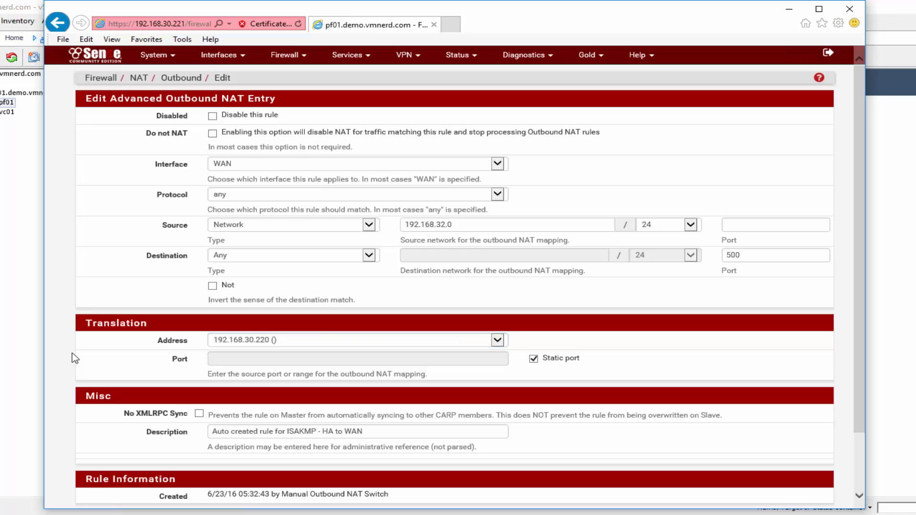
pyautogui.scroll(-2, 73, 358)
pyautogui.click(231, 447)
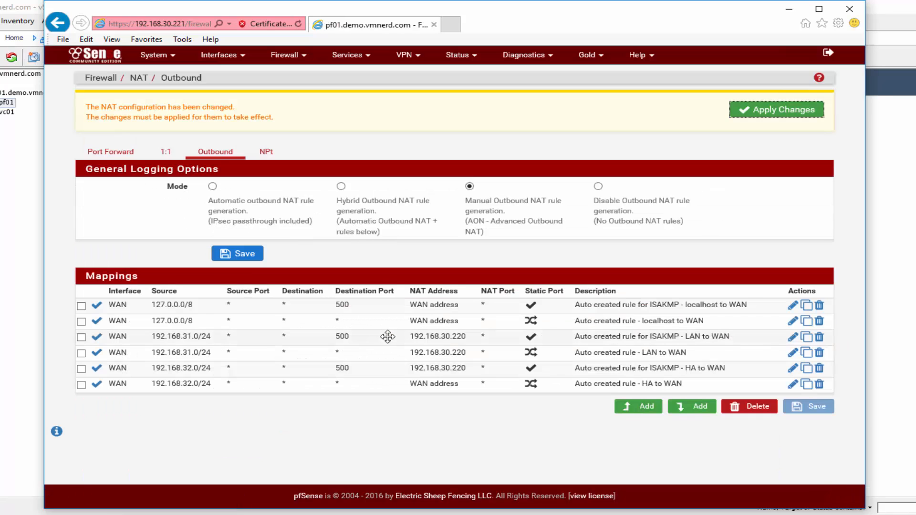
pyautogui.click(793, 384)
pyautogui.click(284, 341)
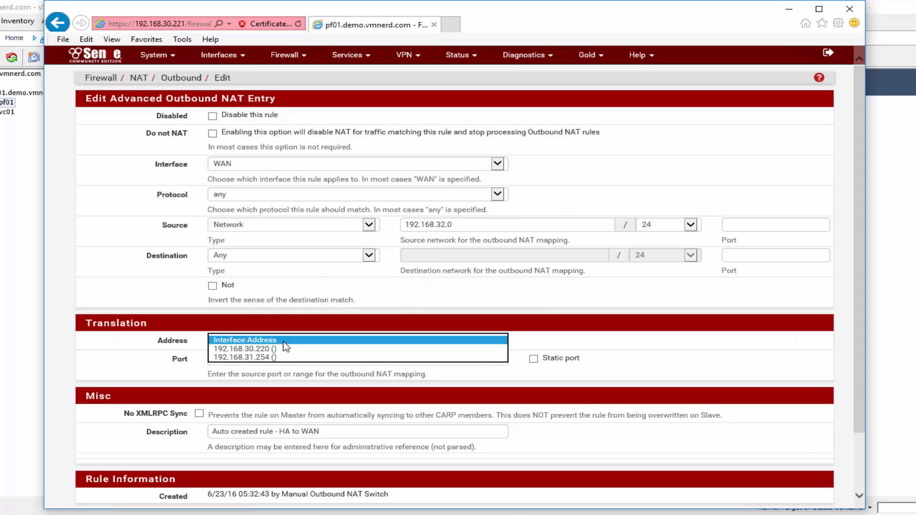
pyautogui.click(324, 349)
pyautogui.scroll(-3, 262, 361)
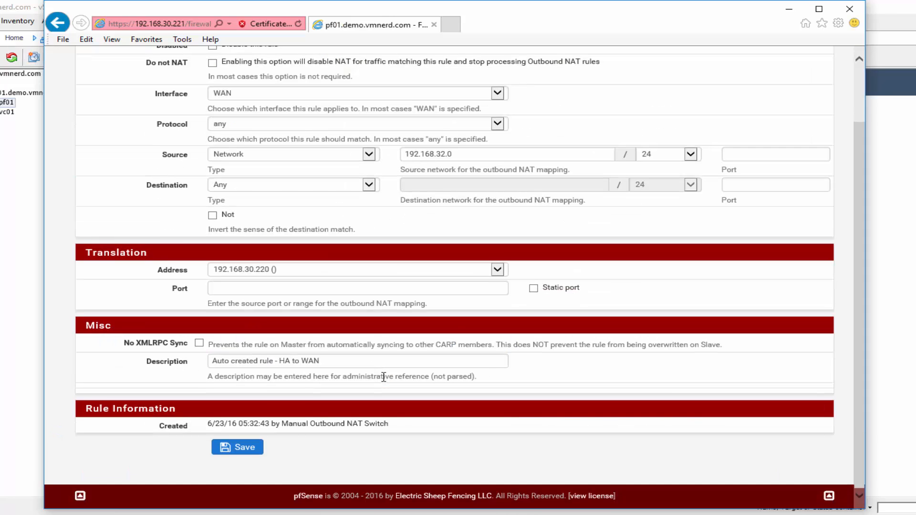
pyautogui.click(262, 445)
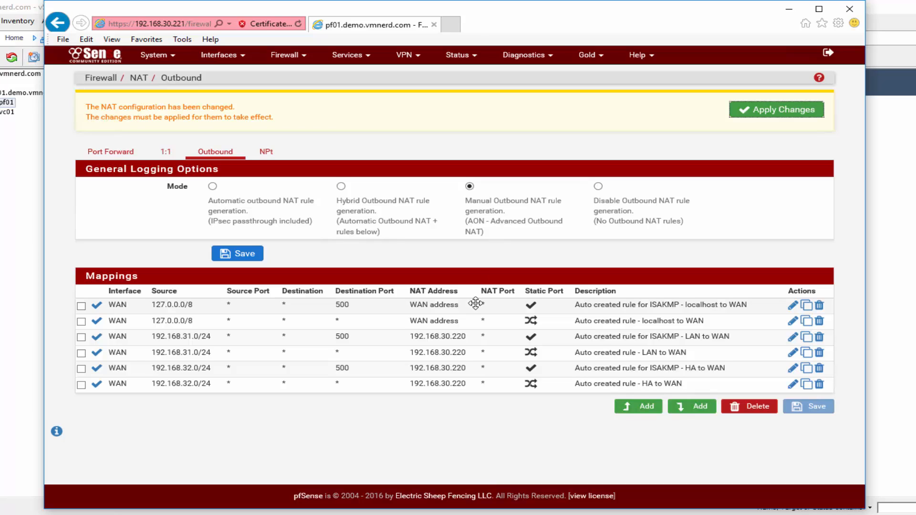
pyautogui.click(783, 115)
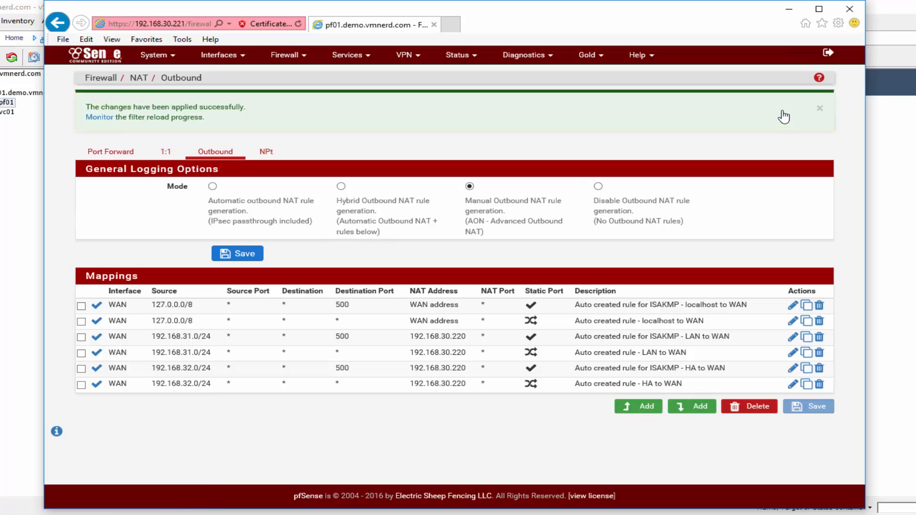
pyautogui.click(821, 109)
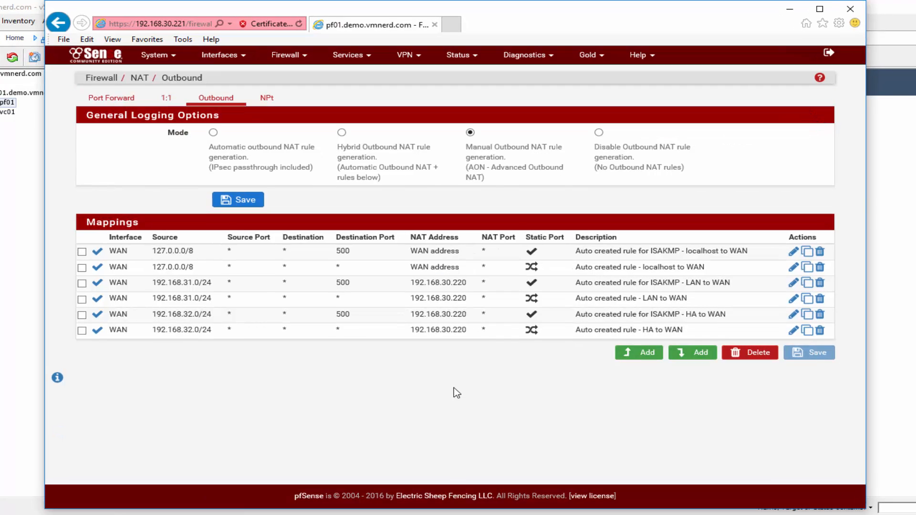
# - Limit the DNS Resolver's listening interfaces to 192.168.30.220, 192.168.31.254 and Localhost
pyautogui.click(356, 56)
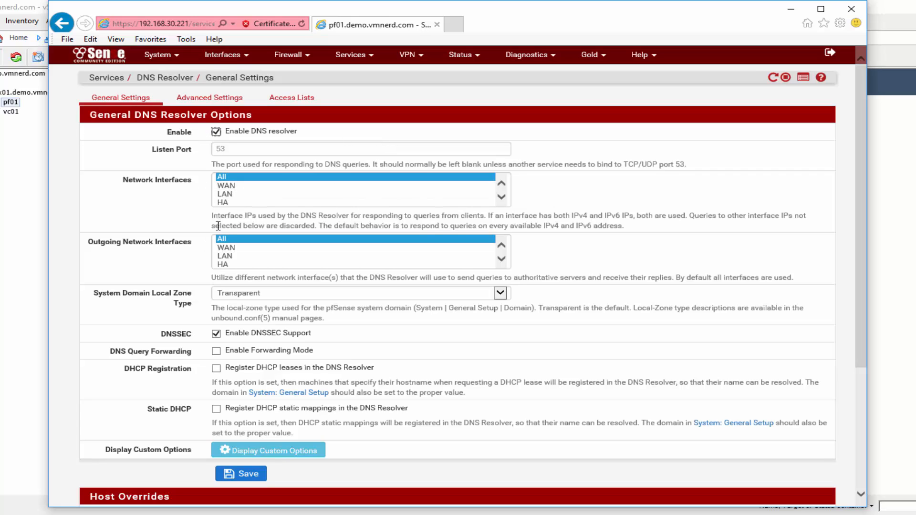
pyautogui.click(507, 198)
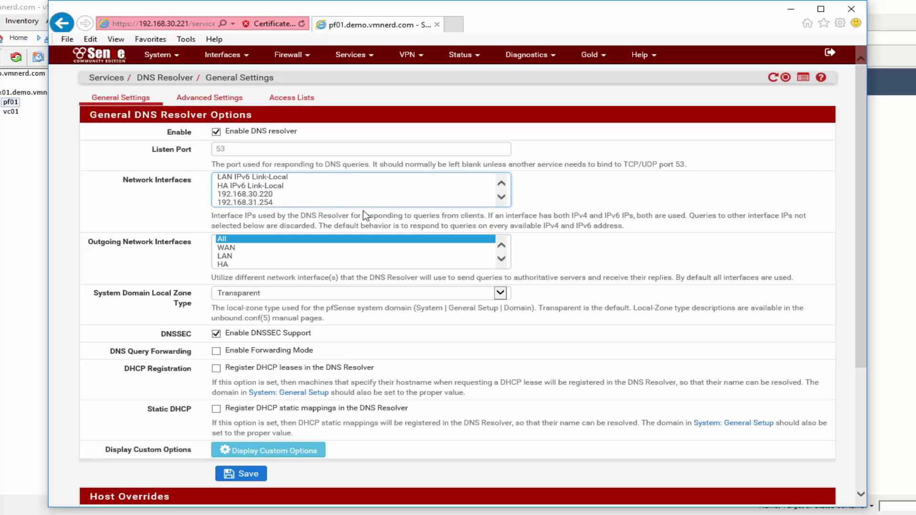
pyautogui.click(291, 202)
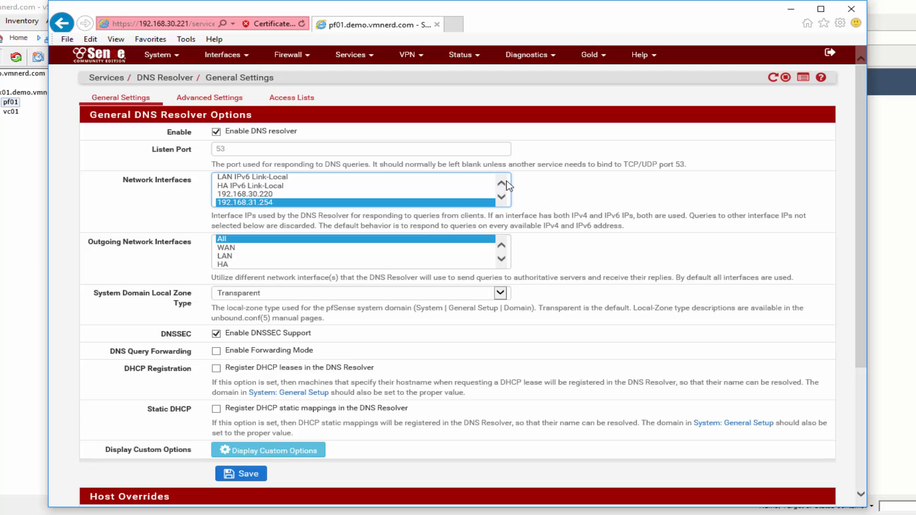
pyautogui.click(502, 197)
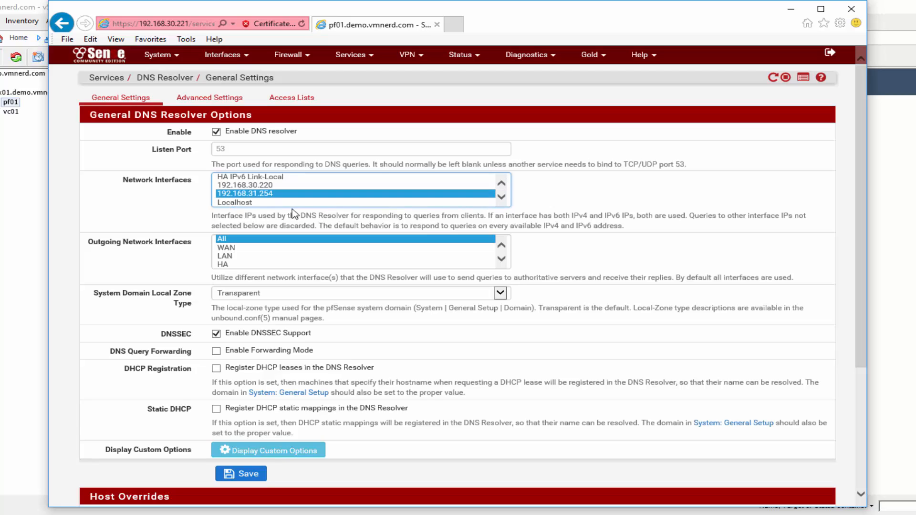
pyautogui.keyDown('ctrl'); pyautogui.click(250, 204); pyautogui.keyUp('ctrl')
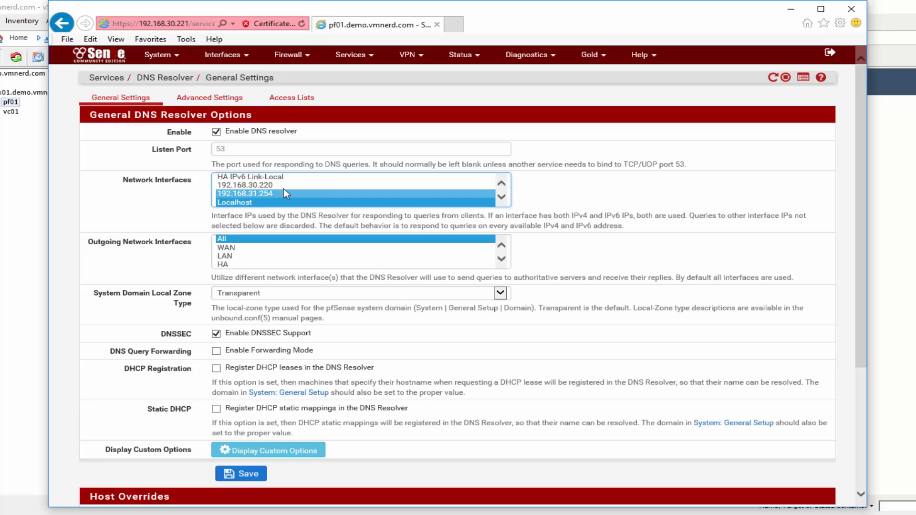
pyautogui.keyDown('ctrl'); pyautogui.click(269, 185); pyautogui.keyUp('ctrl')
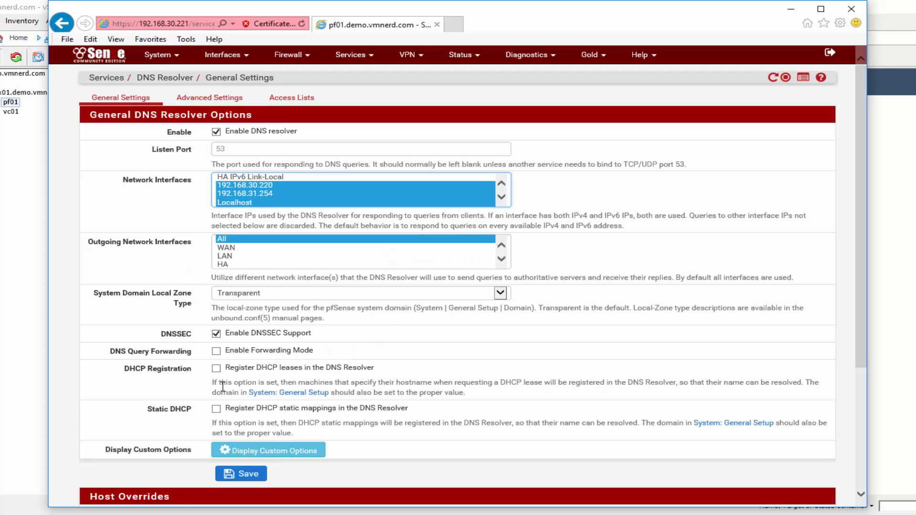
# - Register DHCP leases and static mappings in the resolver, then save and apply
pyautogui.click(216, 410)
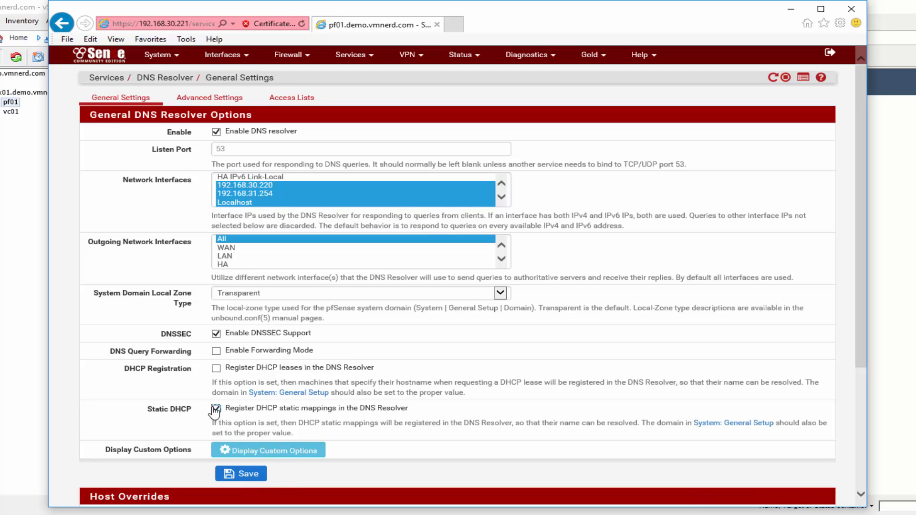
pyautogui.click(216, 370)
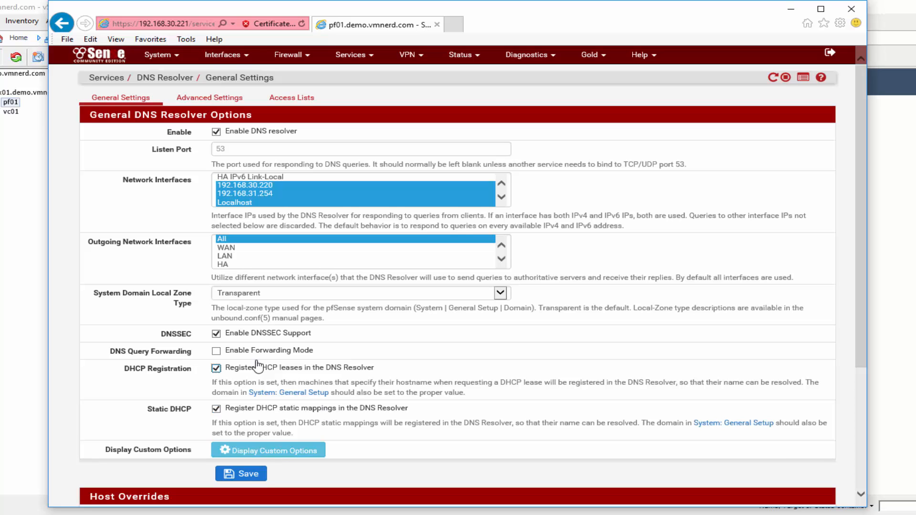
pyautogui.click(241, 474)
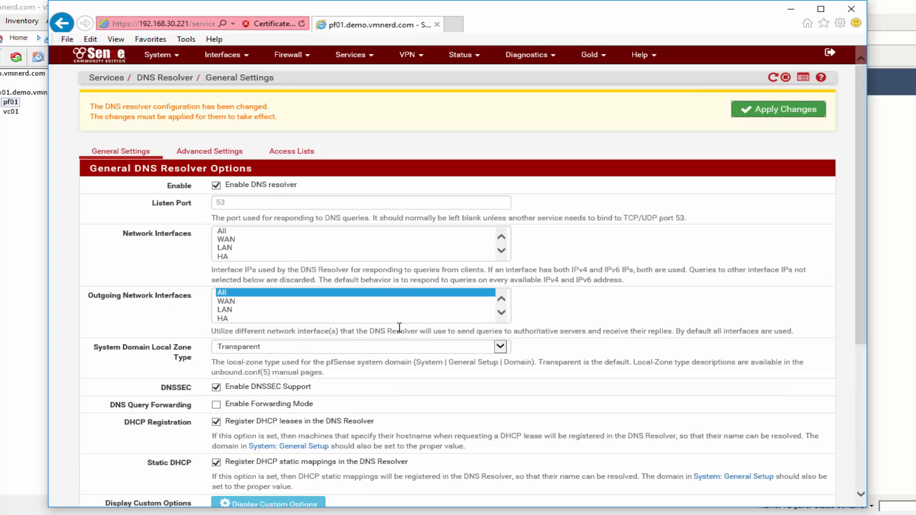
pyautogui.click(790, 112)
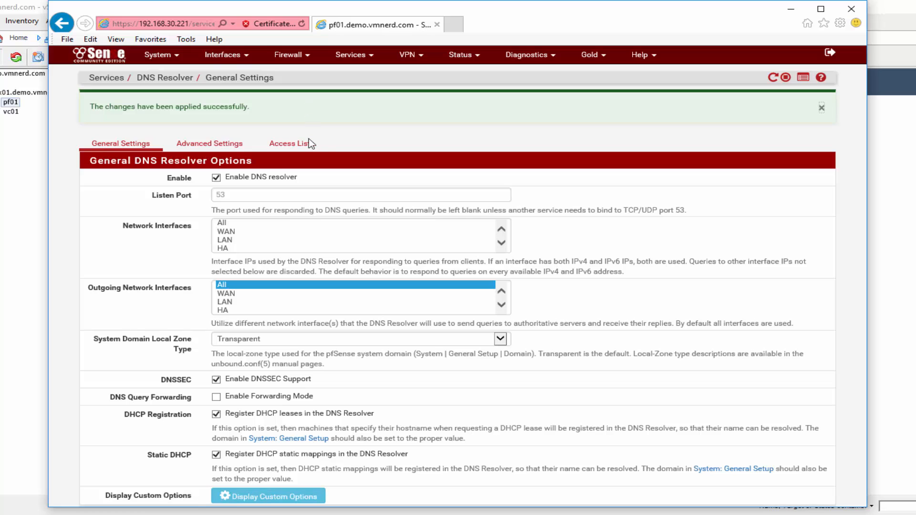
pyautogui.click(308, 144)
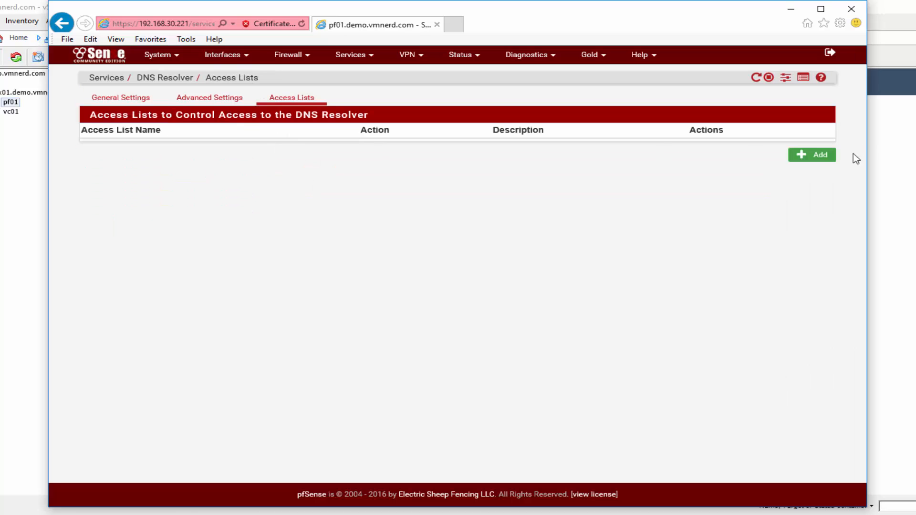
# - Create an allow access list named TrustedNetworks with network 192.168.31.0/24
pyautogui.click(820, 156)
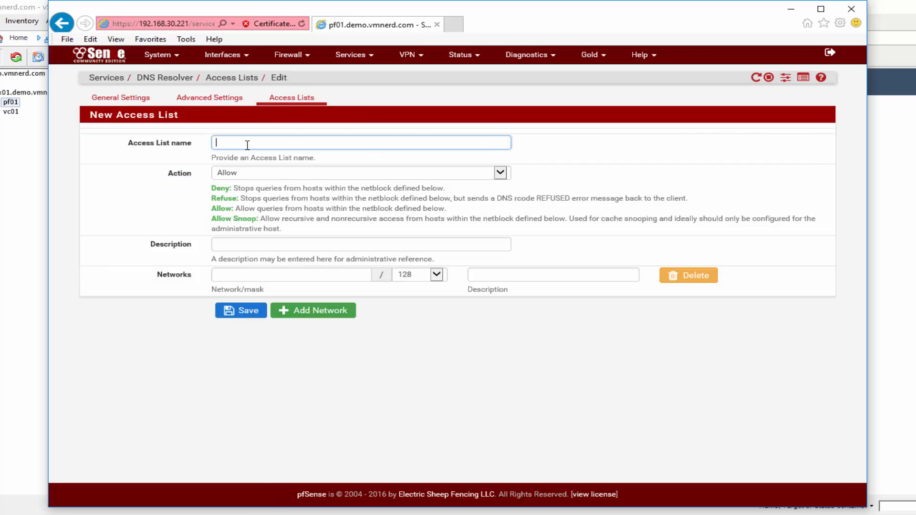
pyautogui.write('TrustedNetworks')
pyautogui.click(246, 275)
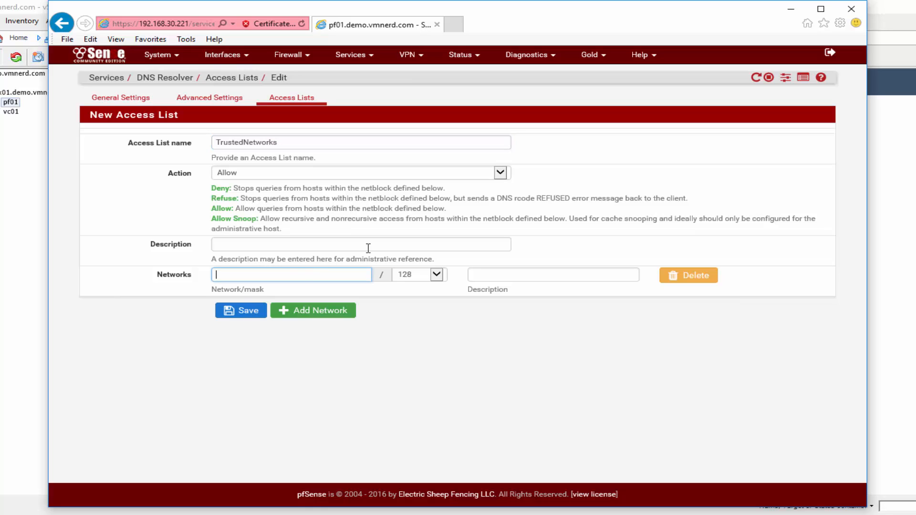
pyautogui.write('192.168.31.0')
pyautogui.click(437, 275)
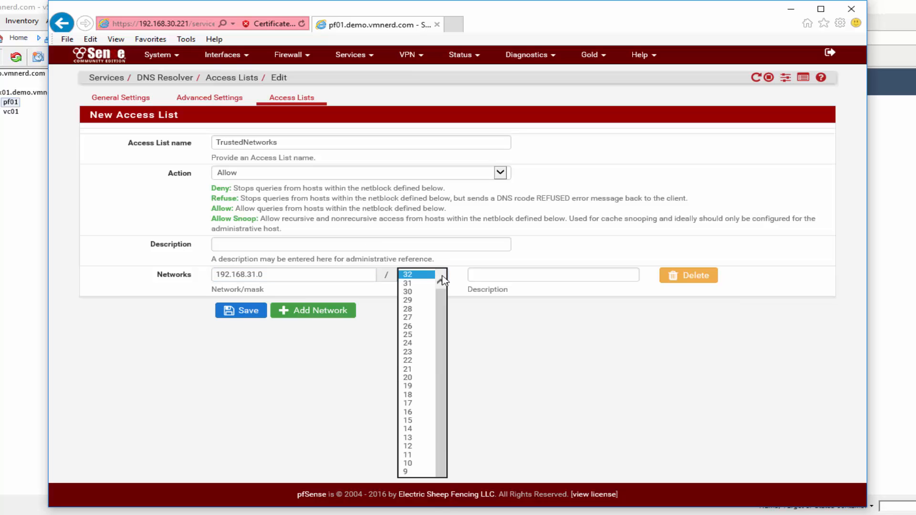
pyautogui.click(408, 342)
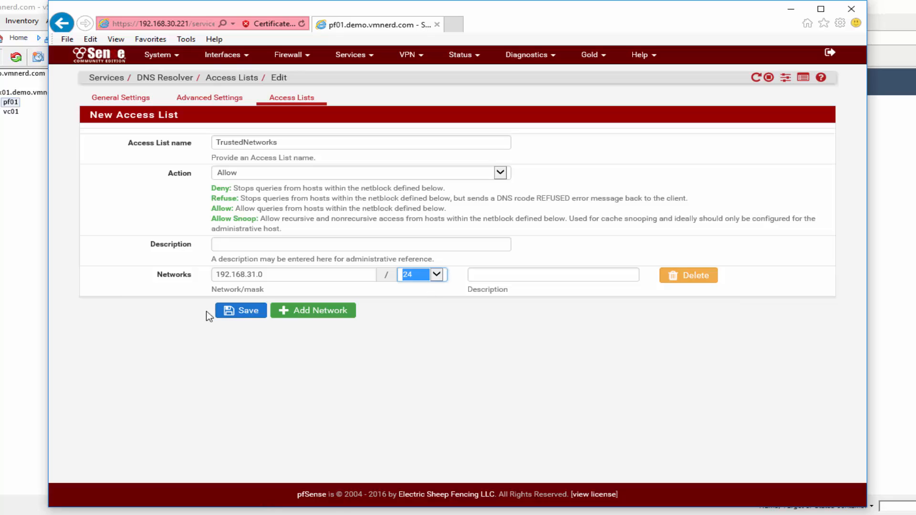
# - Add a second network, 127.0.0.0/24, then save and apply the access list
pyautogui.click(299, 311)
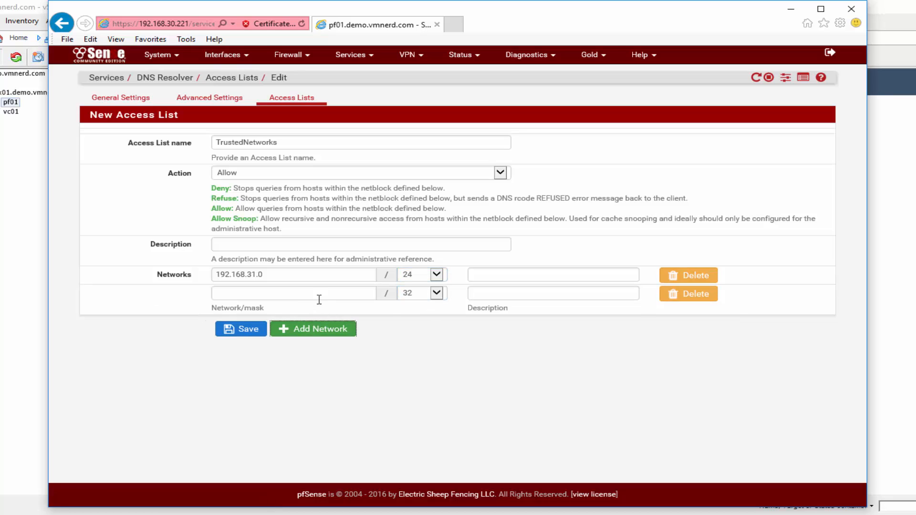
pyautogui.click(289, 289)
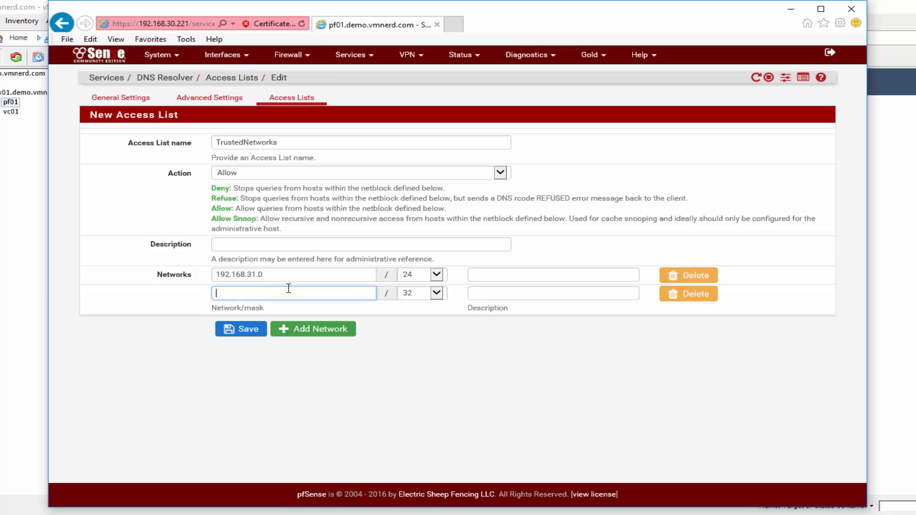
pyautogui.write('127.0.0.1')
pyautogui.click(506, 291)
pyautogui.click(437, 294)
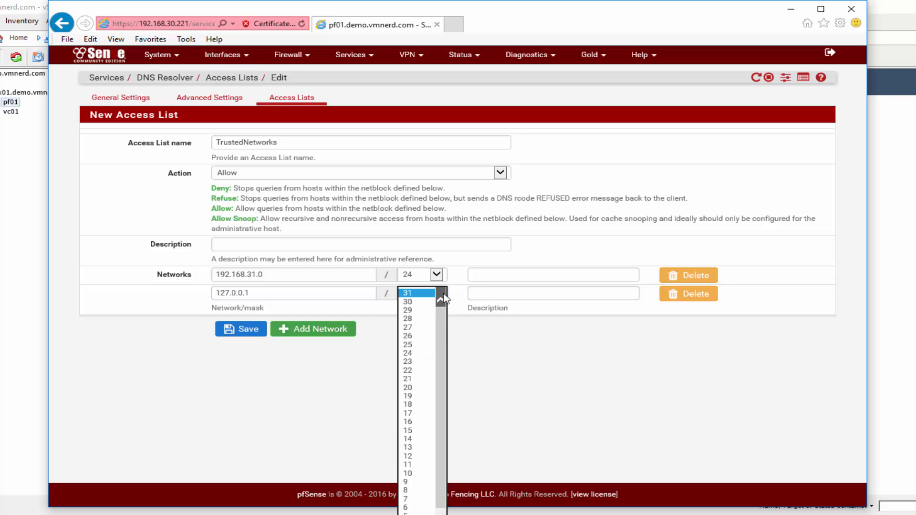
pyautogui.click(340, 293)
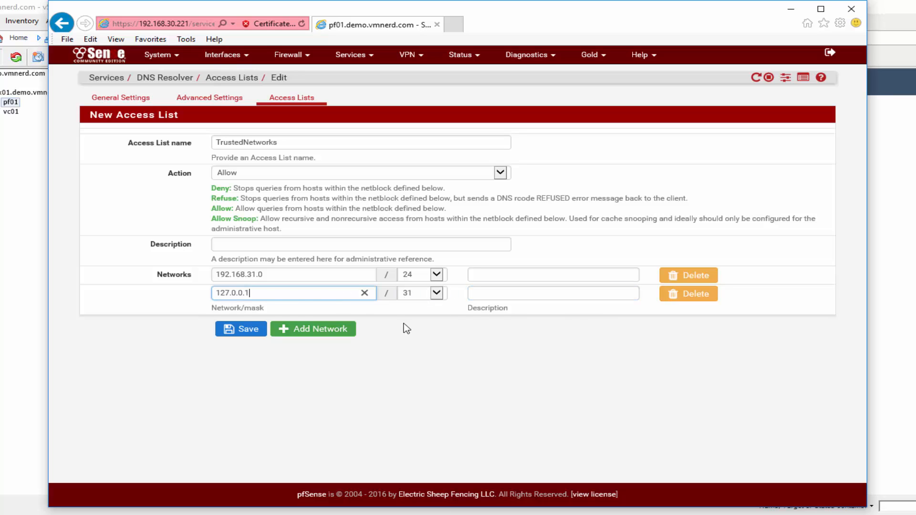
pyautogui.click(437, 293)
pyautogui.click(413, 352)
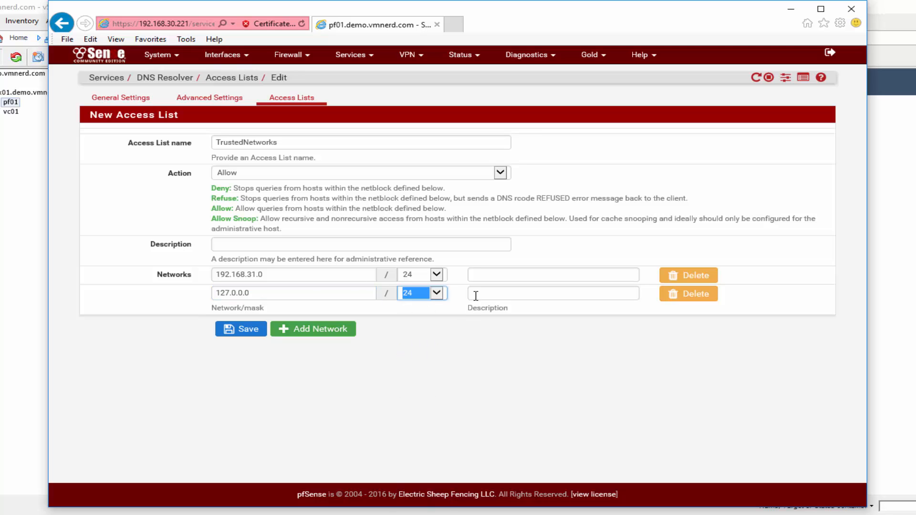
pyautogui.click(475, 294)
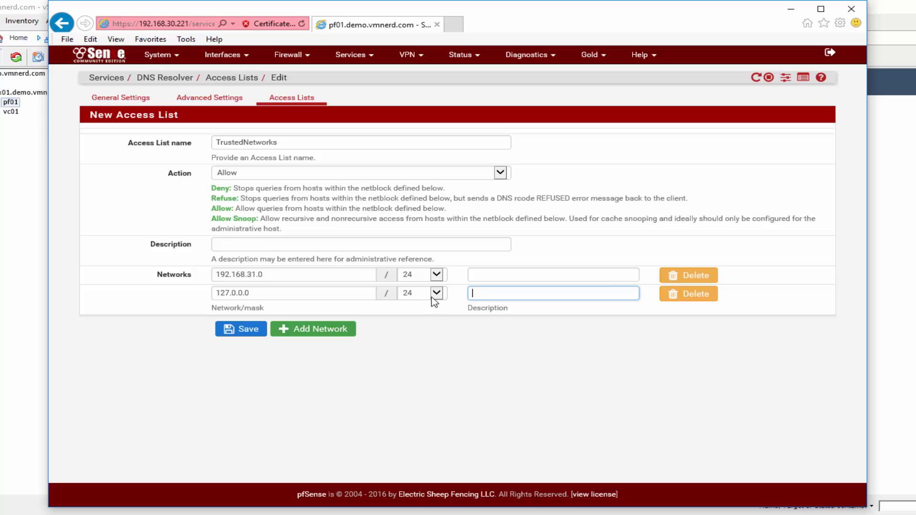
pyautogui.click(246, 333)
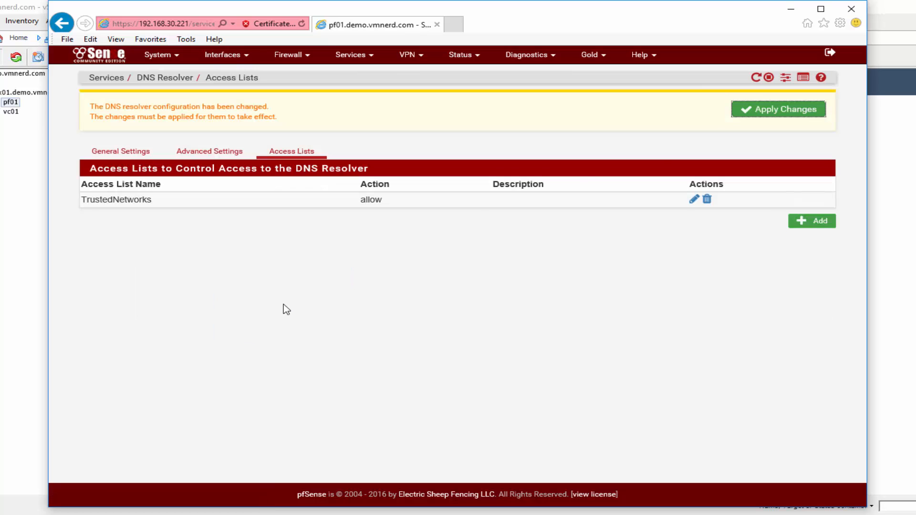
pyautogui.click(801, 115)
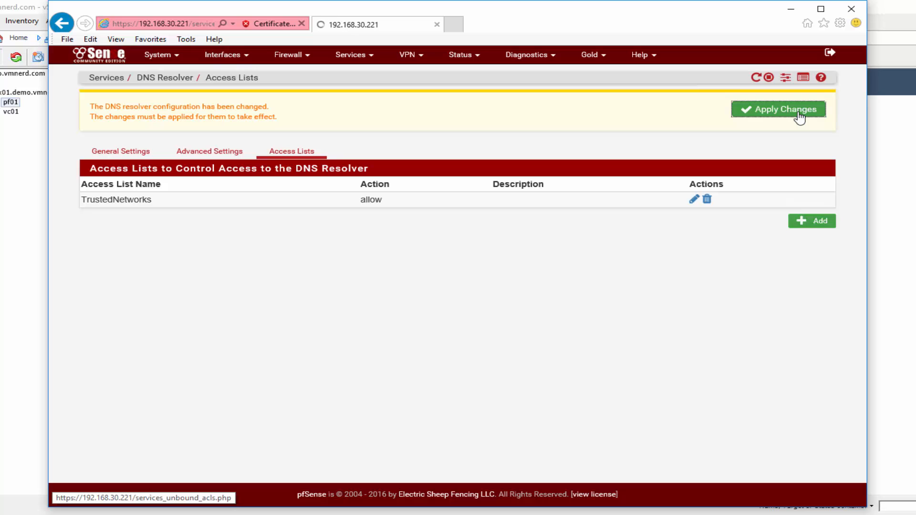